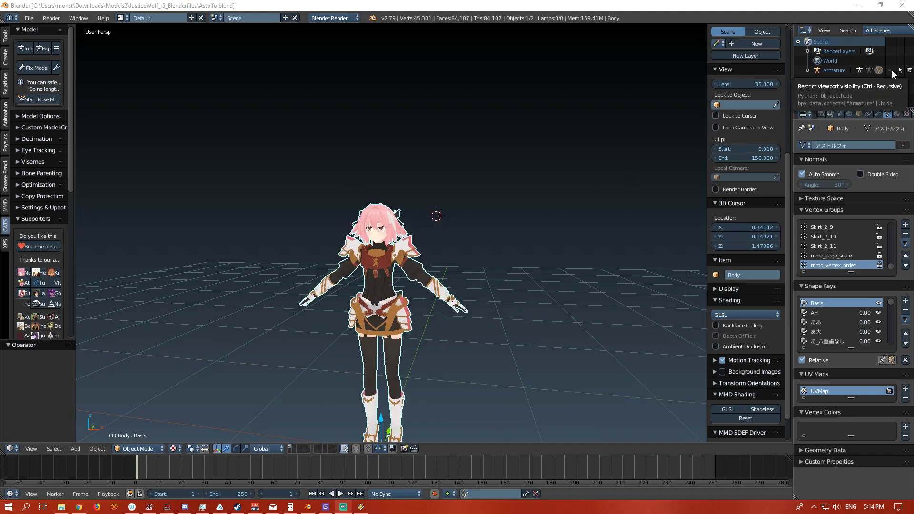
Make the hidden armature visible in the viewport and select it
{"action": "left_click", "coordinate": [692, 6]}
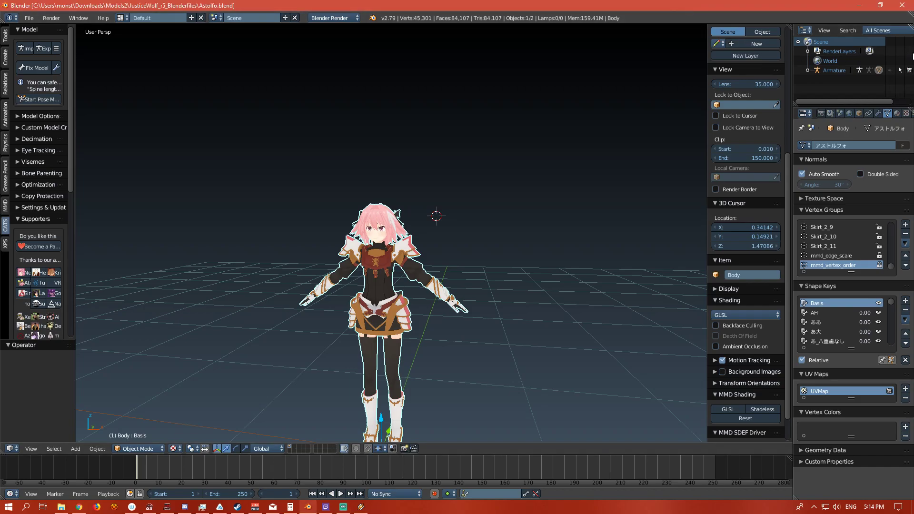
{"action": "left_click", "coordinate": [890, 70]}
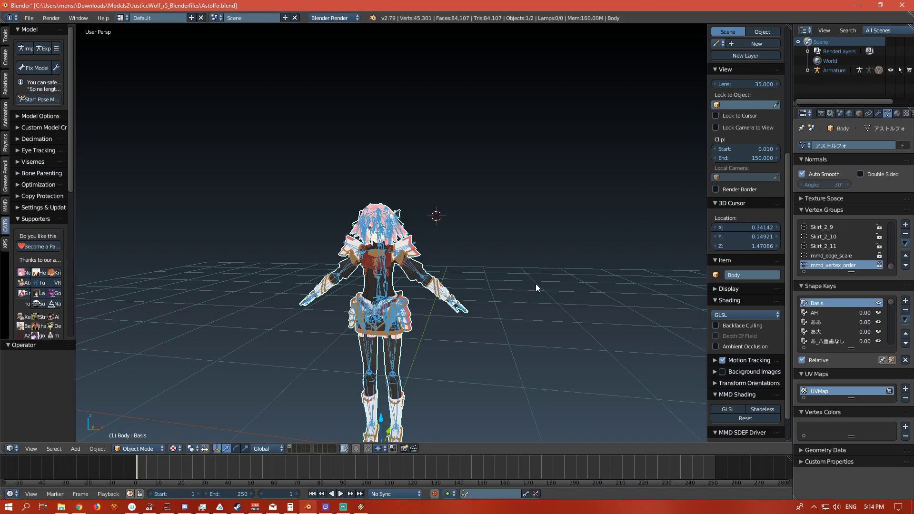
{"action": "scroll", "coordinate": [542, 276], "scroll_direction": "up", "scroll_amount": 5}
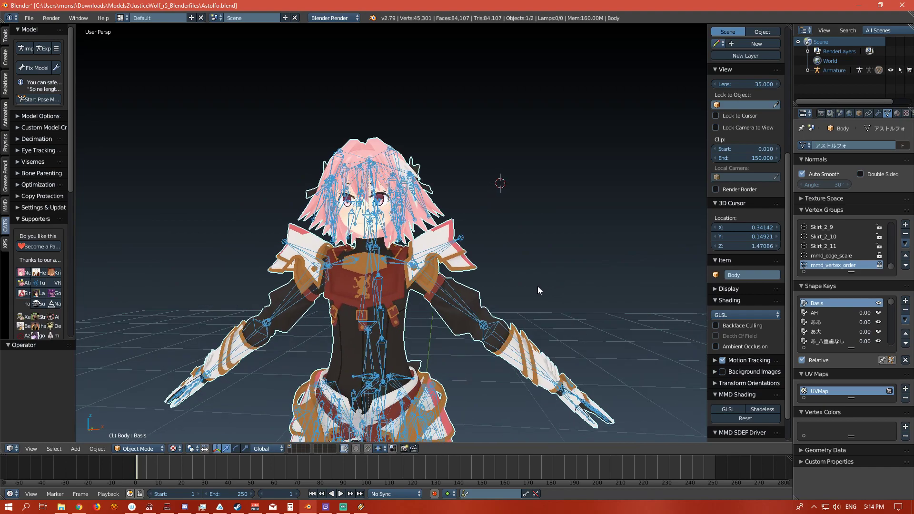
{"action": "right_click", "coordinate": [373, 308]}
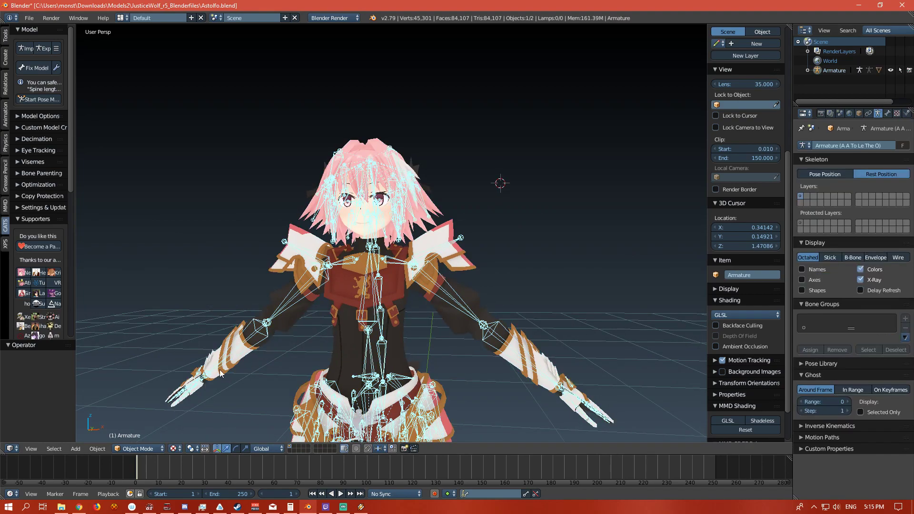
Put the armature in Pose Mode, select the Chest bone, and set the skeleton to Pose Position
{"action": "left_click", "coordinate": [134, 448]}
{"action": "left_click", "coordinate": [143, 419]}
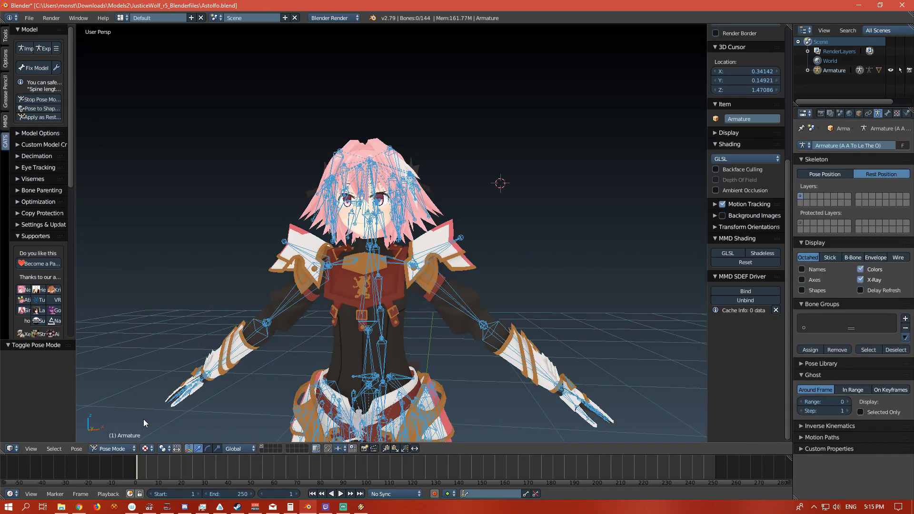
{"action": "right_click", "coordinate": [368, 326]}
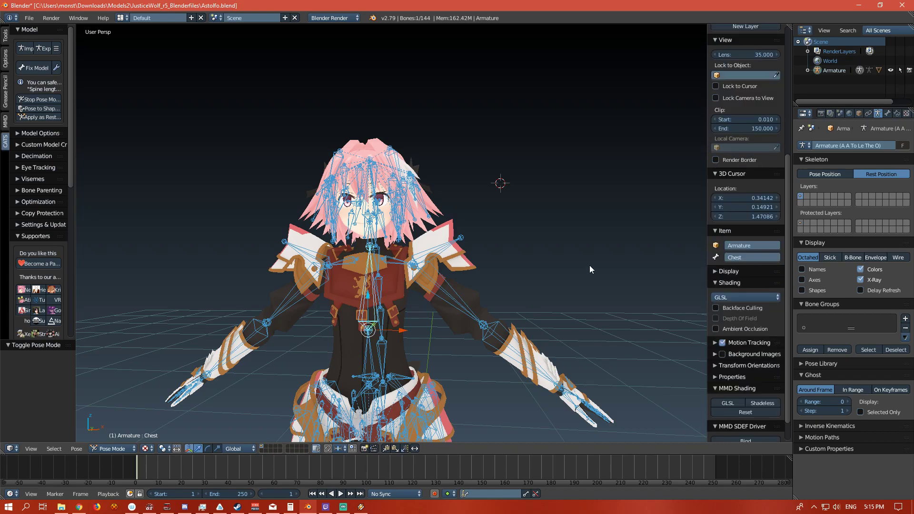
{"action": "left_click", "coordinate": [841, 175]}
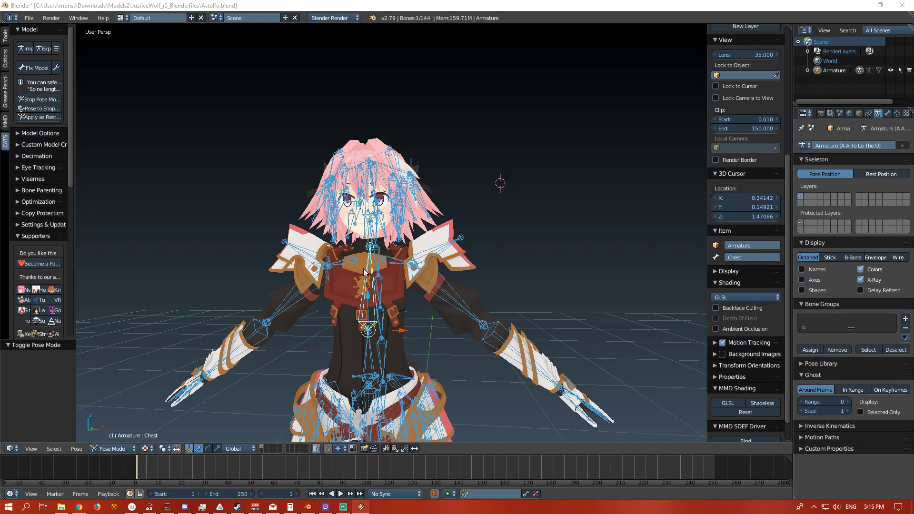
Select the Left elbow bone and switch the Body mesh to Weight Paint mode to inspect the bone's weights
{"action": "right_click", "coordinate": [525, 344]}
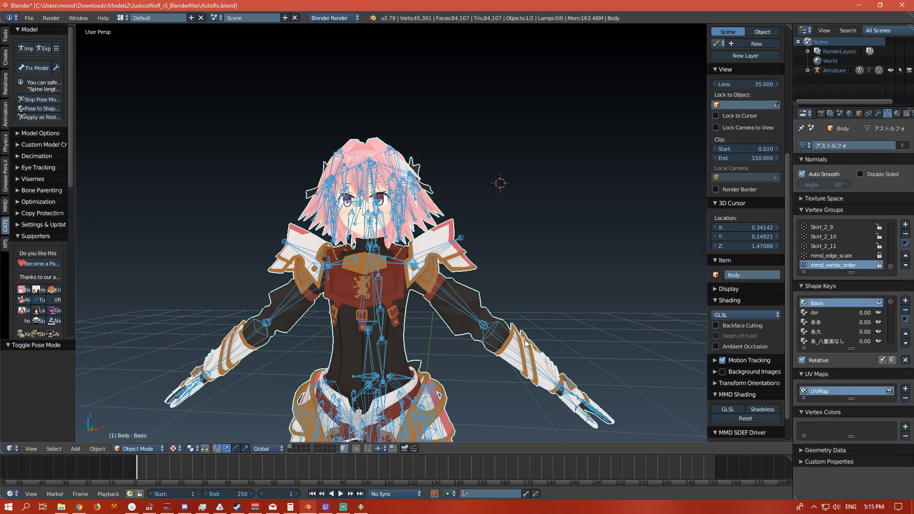
{"action": "right_click", "coordinate": [492, 340]}
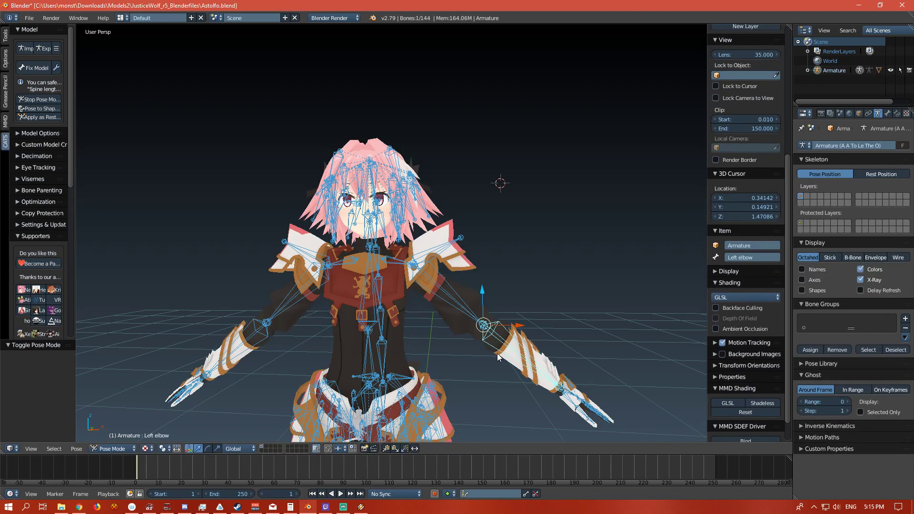
{"action": "right_click", "coordinate": [498, 357]}
{"action": "left_click", "coordinate": [135, 449]}
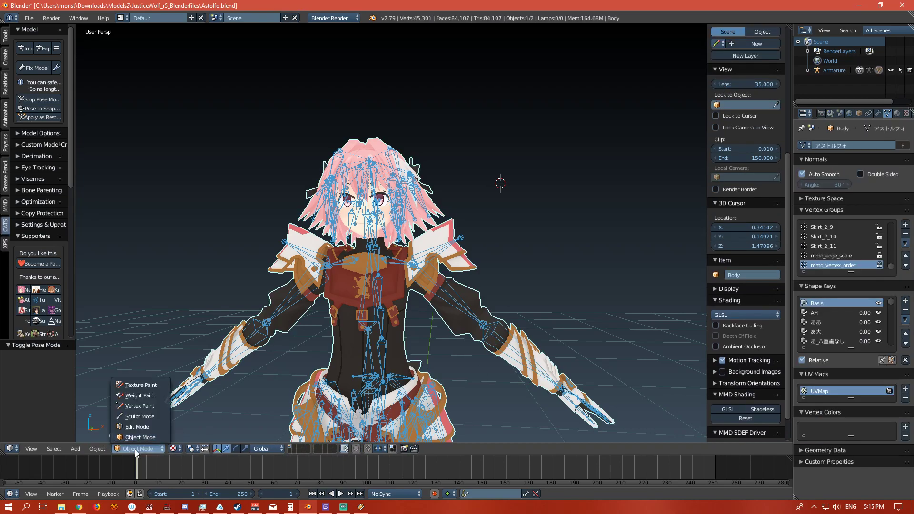
{"action": "left_click", "coordinate": [144, 398]}
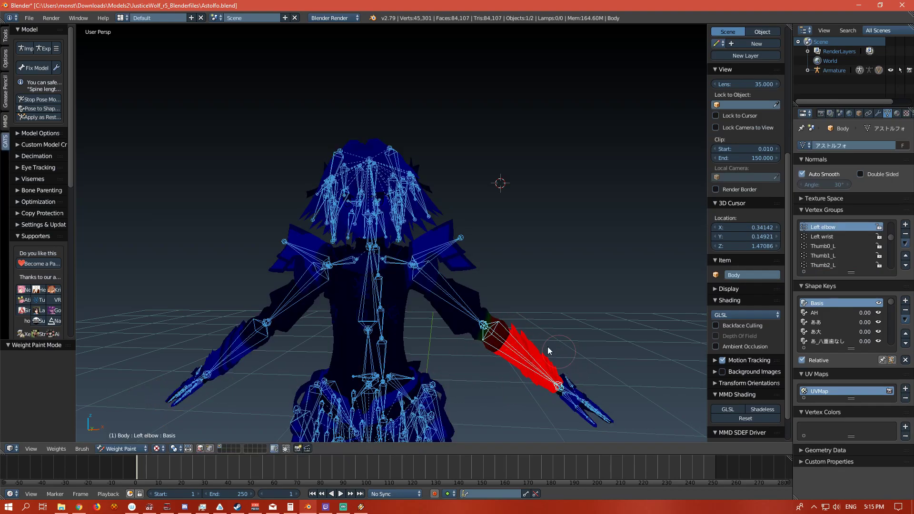
{"action": "mouse_move", "coordinate": [566, 350]}
{"action": "middle_mouse_down"}
{"action": "mouse_move", "coordinate": [496, 287]}
{"action": "mouse_move", "coordinate": [538, 342]}
{"action": "mouse_move", "coordinate": [518, 353]}
{"action": "middle_mouse_up"}
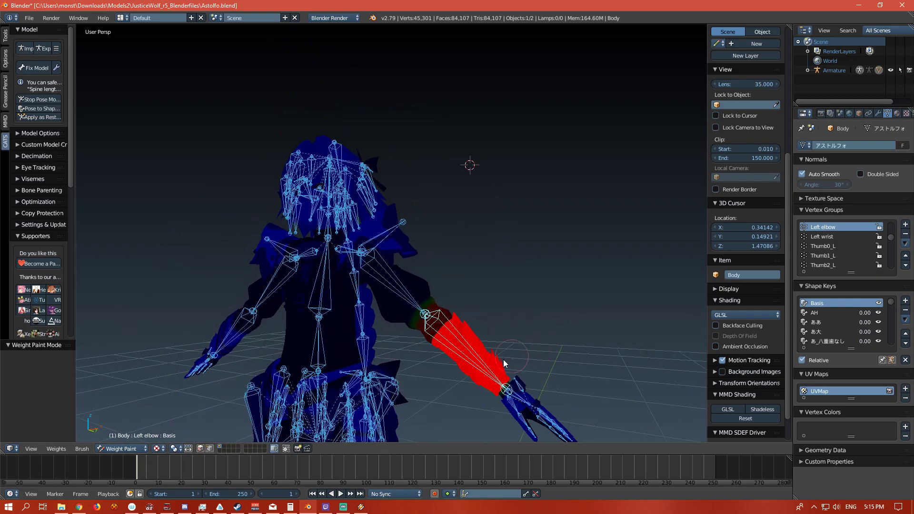
Return to Object Mode, test-rotate the Left elbow bone with the rotation manipulator, and undo the rotation
{"action": "left_click", "coordinate": [135, 450]}
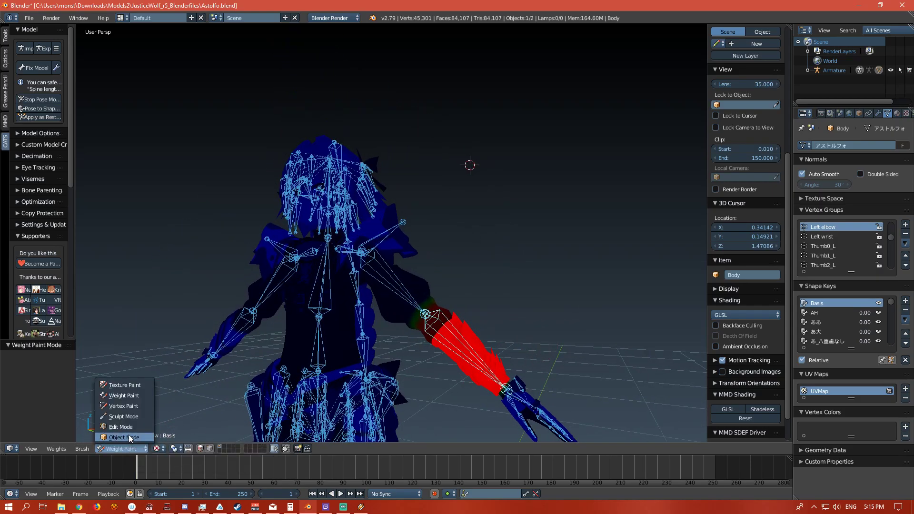
{"action": "left_click", "coordinate": [124, 437]}
{"action": "right_click", "coordinate": [480, 355]}
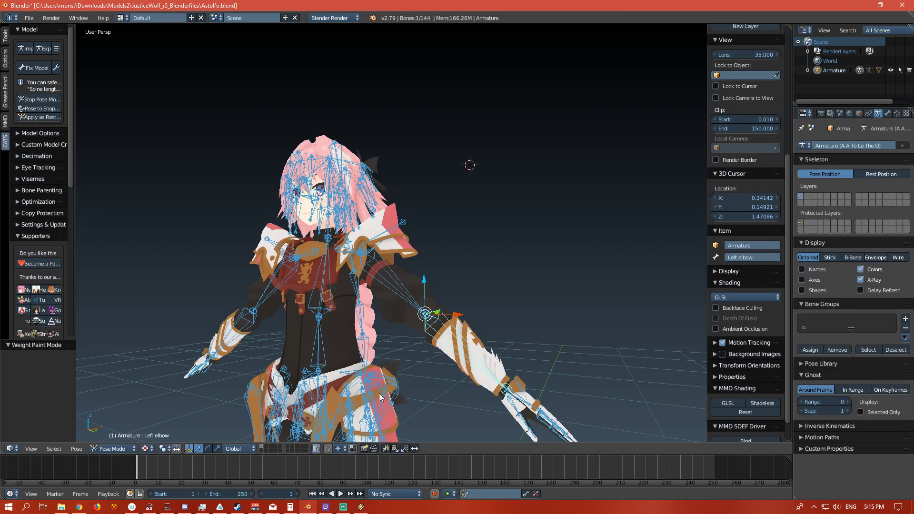
{"action": "left_click", "coordinate": [209, 448]}
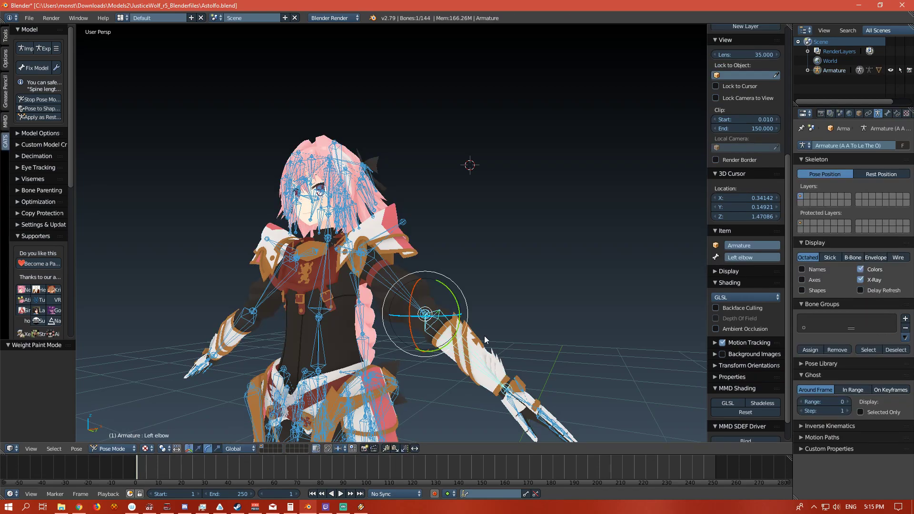
{"action": "left_click_drag", "start_coordinate": [459, 308], "coordinate": [456, 264]}
{"action": "key", "text": "ctrl+z"}
{"action": "middle_click_drag", "start_coordinate": [190, 281], "coordinate": [215, 283]}
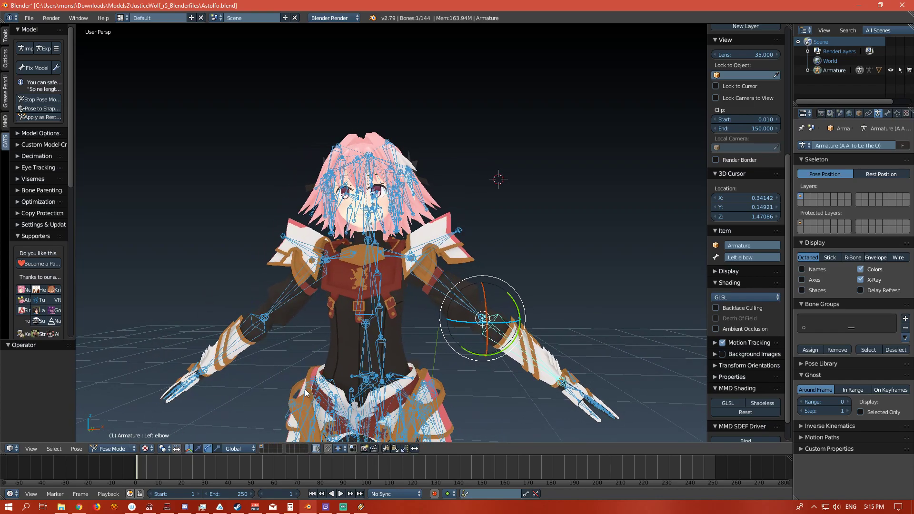
Select the Body mesh and switch it back to Weight Paint mode
{"action": "right_click", "coordinate": [452, 317]}
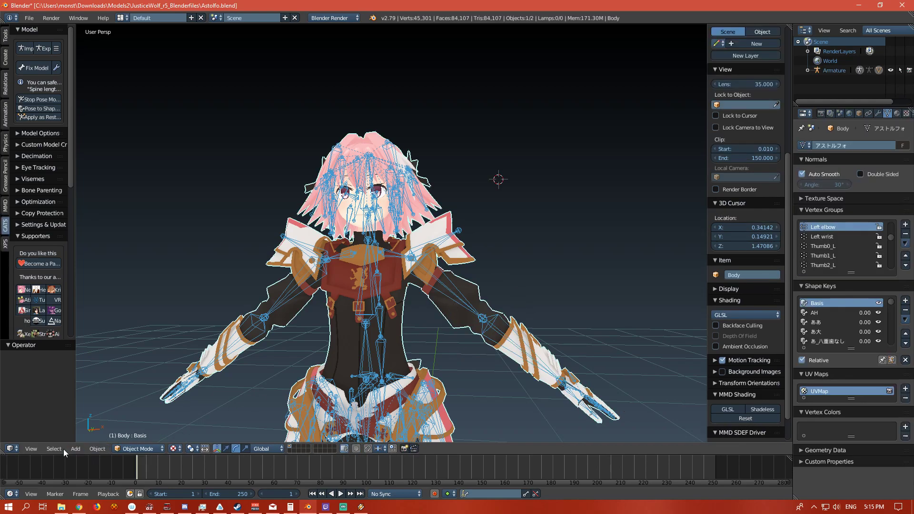
{"action": "left_click", "coordinate": [134, 447]}
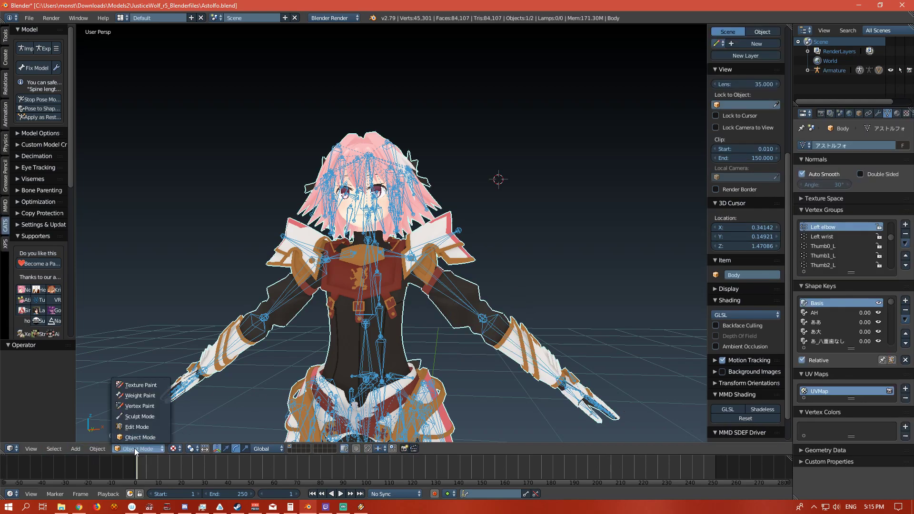
{"action": "left_click", "coordinate": [142, 398]}
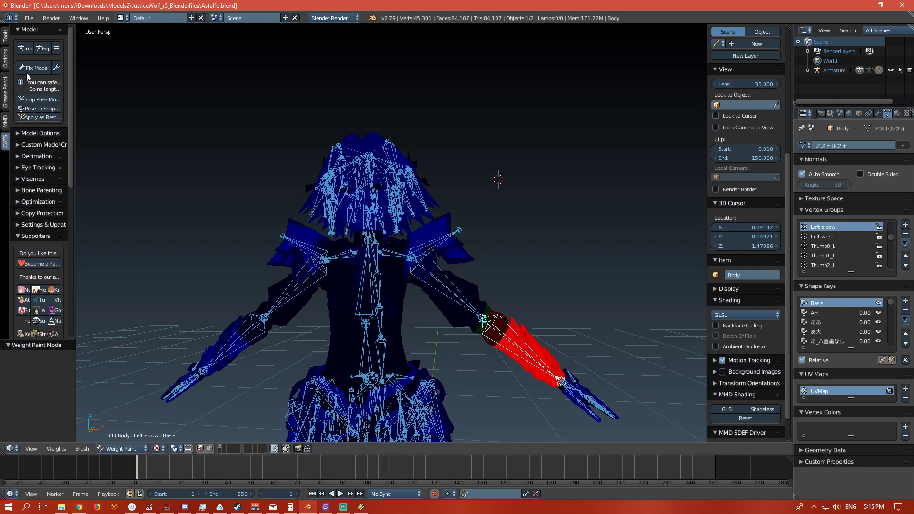
Set the brush blend mode to Subtract and paint weight off the middle of the left forearm
{"action": "left_click", "coordinate": [6, 36]}
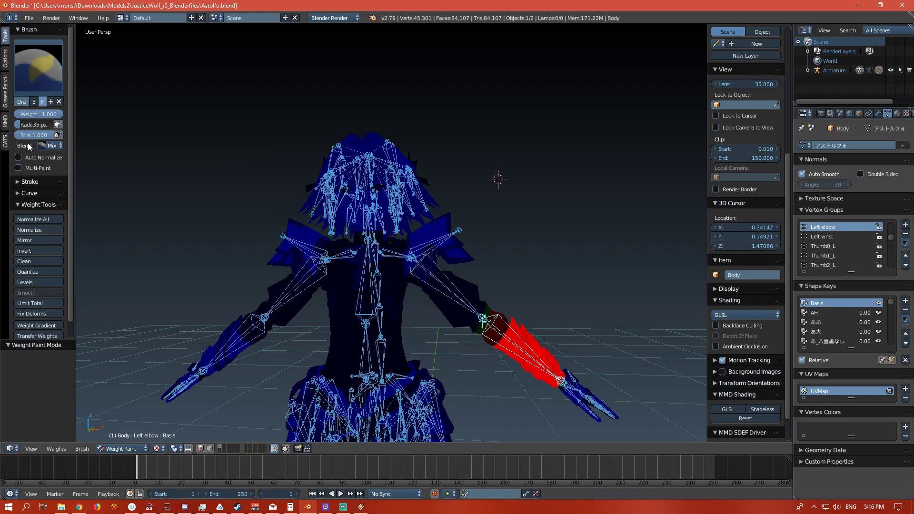
{"action": "left_click", "coordinate": [44, 146]}
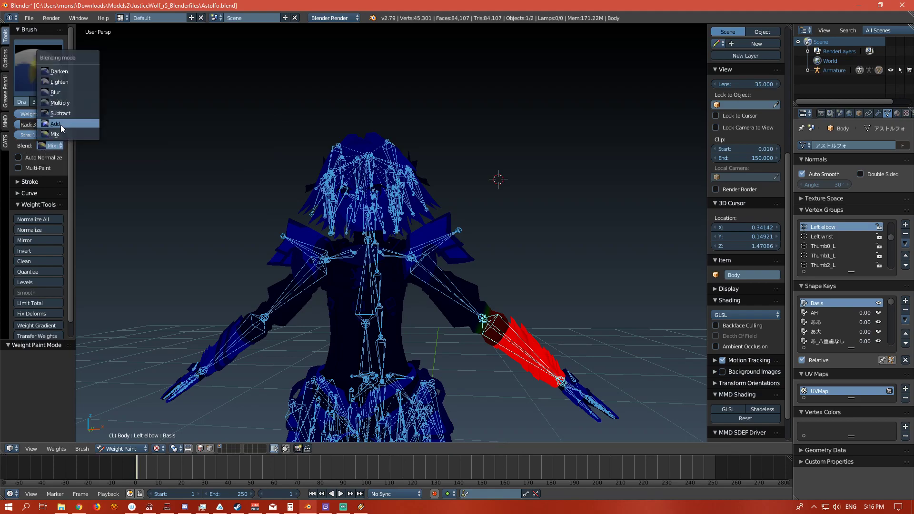
{"action": "left_click", "coordinate": [74, 133]}
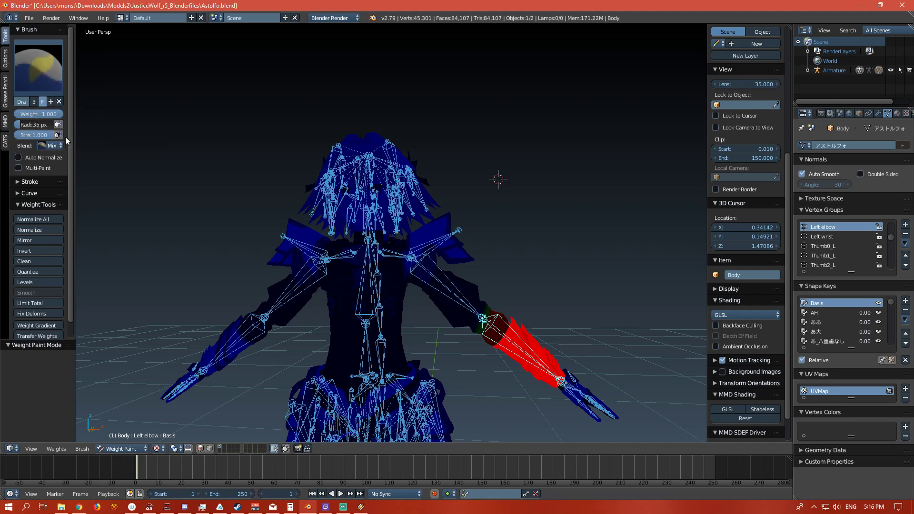
{"action": "left_click", "coordinate": [51, 145]}
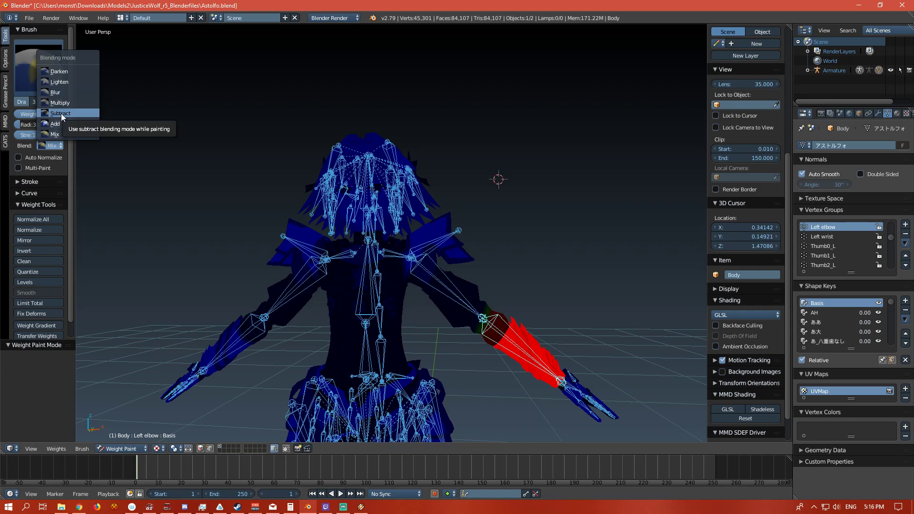
{"action": "left_click", "coordinate": [61, 114]}
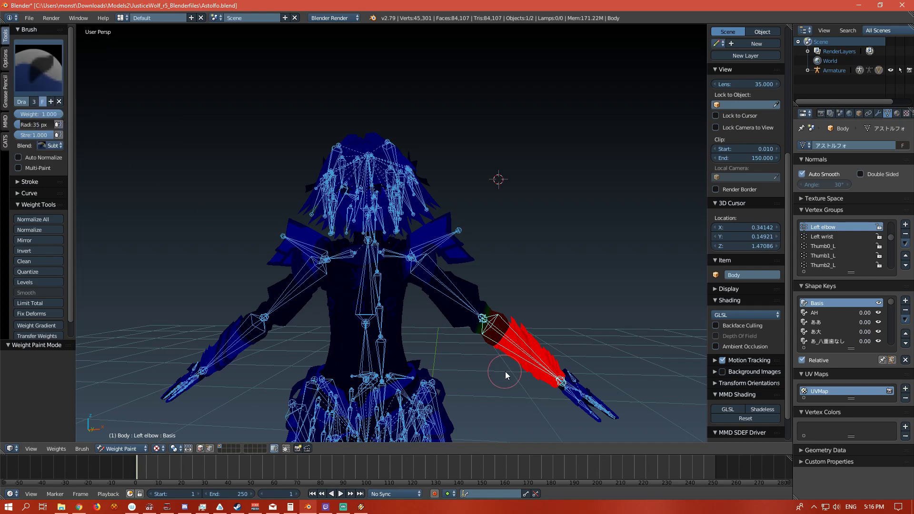
{"action": "mouse_move", "coordinate": [517, 355]}
{"action": "left_mouse_down"}
{"action": "mouse_move", "coordinate": [526, 343]}
{"action": "mouse_move", "coordinate": [514, 362]}
{"action": "mouse_move", "coordinate": [524, 350]}
{"action": "left_mouse_up"}
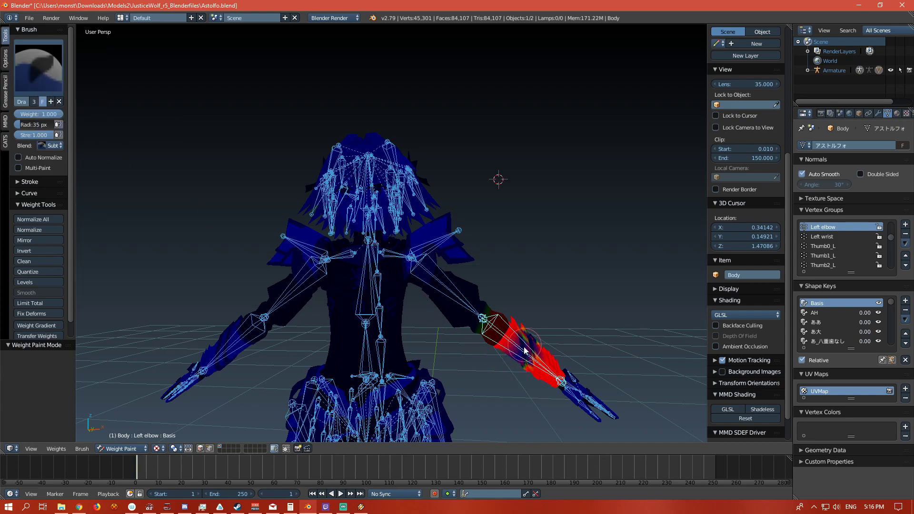
Set the brush blend mode to Add and paint the removed weight back onto the left forearm
{"action": "left_click", "coordinate": [53, 145]}
{"action": "left_click", "coordinate": [56, 124]}
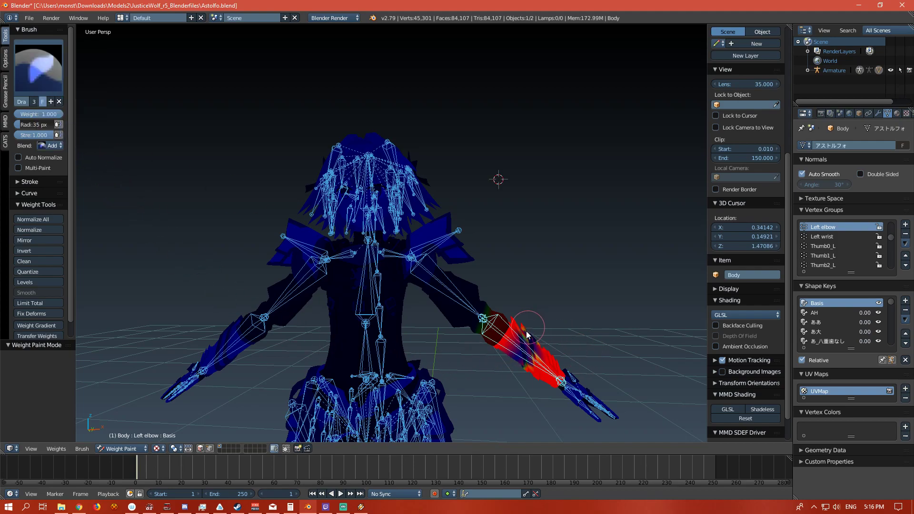
{"action": "left_click_drag", "start_coordinate": [526, 326], "coordinate": [525, 373]}
Set the brush to Mix blending with weight 0.000 and paint over the upper half of the left forearm
{"action": "left_click", "coordinate": [47, 147]}
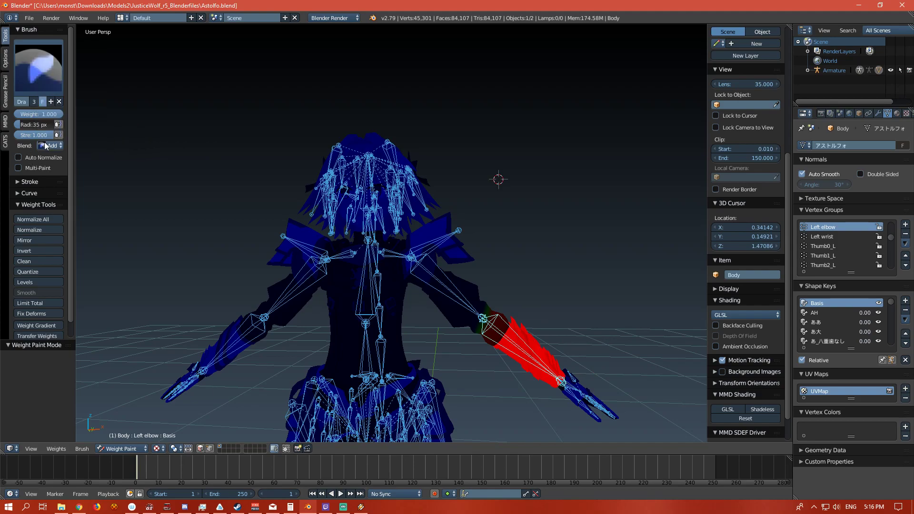
{"action": "left_click", "coordinate": [47, 146]}
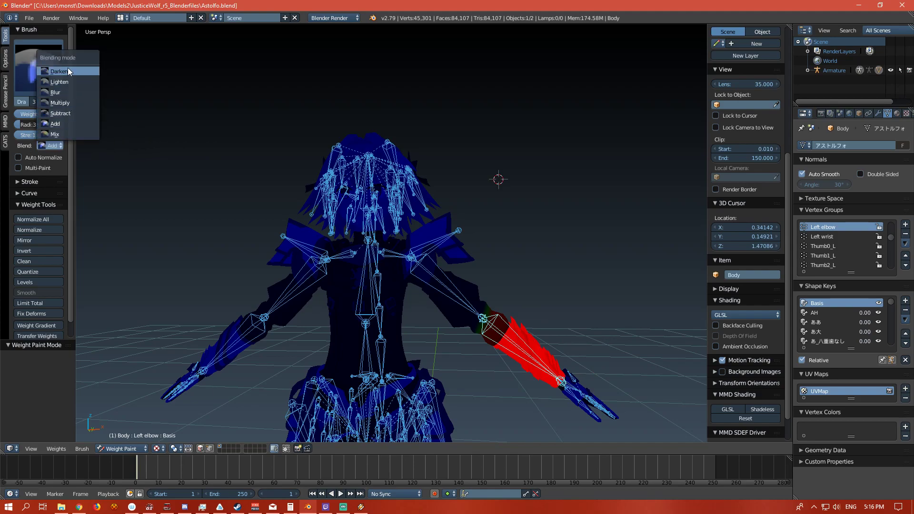
{"action": "left_click", "coordinate": [61, 134]}
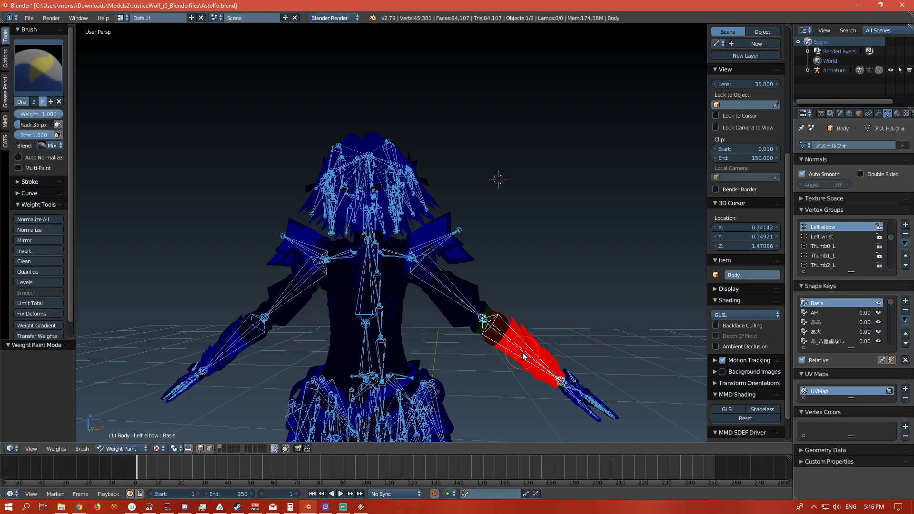
{"action": "mouse_move", "coordinate": [595, 315]}
{"action": "middle_mouse_down"}
{"action": "mouse_move", "coordinate": [541, 306]}
{"action": "mouse_move", "coordinate": [581, 310]}
{"action": "middle_mouse_up"}
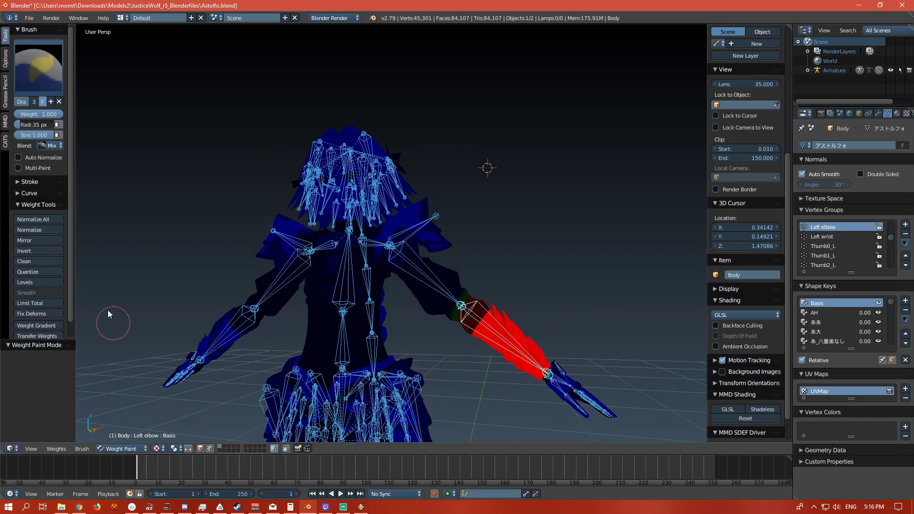
{"action": "left_click_drag", "start_coordinate": [54, 114], "coordinate": [19, 114]}
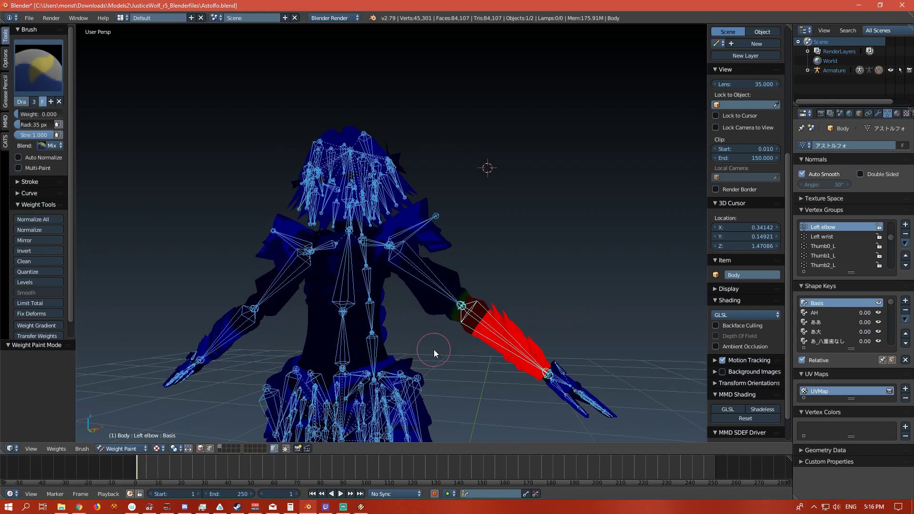
{"action": "mouse_move", "coordinate": [477, 353]}
{"action": "left_mouse_down"}
{"action": "mouse_move", "coordinate": [515, 328]}
{"action": "mouse_move", "coordinate": [498, 343]}
{"action": "mouse_move", "coordinate": [502, 333]}
{"action": "left_mouse_up"}
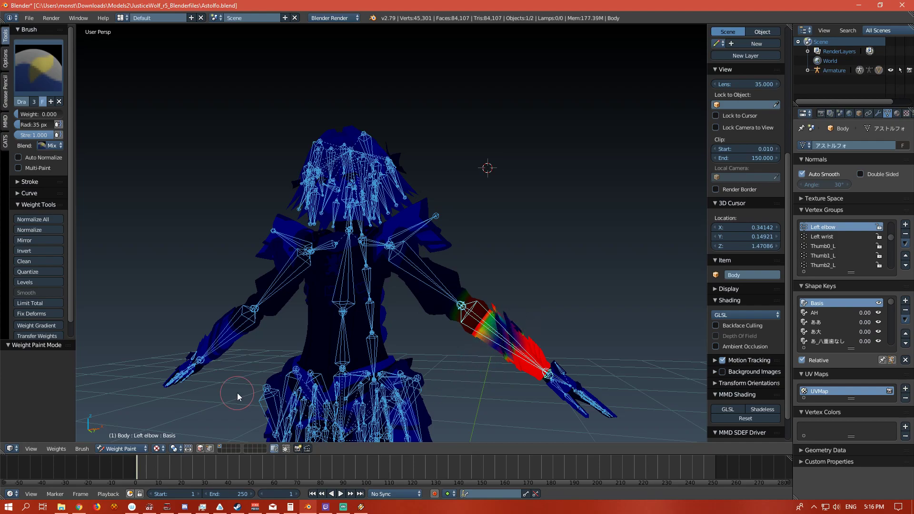
Leave Weight Paint mode, test how the left forearm deforms by rotating the Left elbow bone, and undo the rotation
{"action": "left_click", "coordinate": [118, 448]}
{"action": "left_click", "coordinate": [152, 434]}
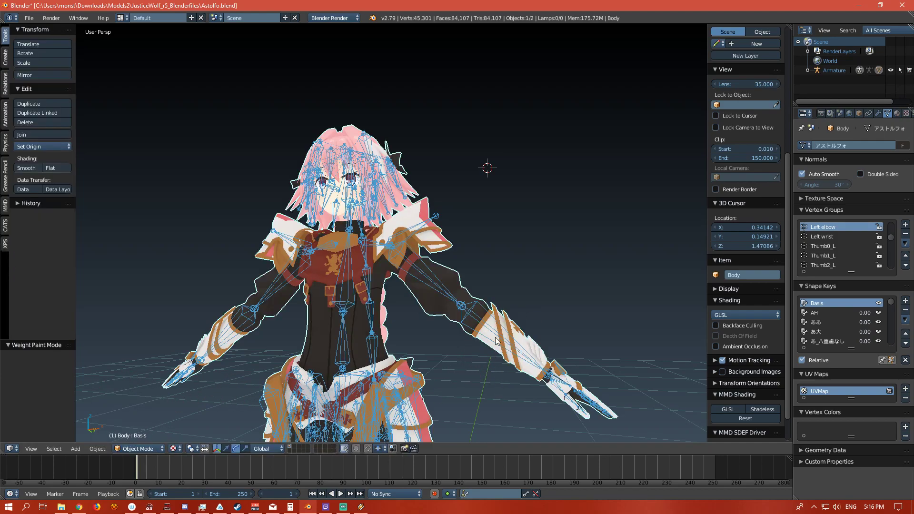
{"action": "left_click_drag", "start_coordinate": [500, 304], "coordinate": [483, 278]}
{"action": "key", "text": "ctrl+z"}
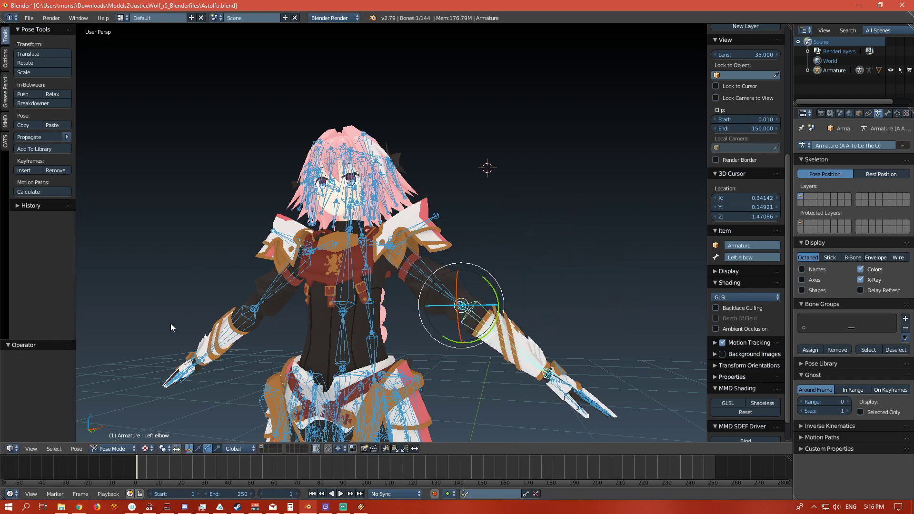
Return the Body mesh to Weight Paint mode and undo the zero-weight strokes on the left forearm
{"action": "left_click", "coordinate": [113, 447]}
{"action": "right_click", "coordinate": [404, 289]}
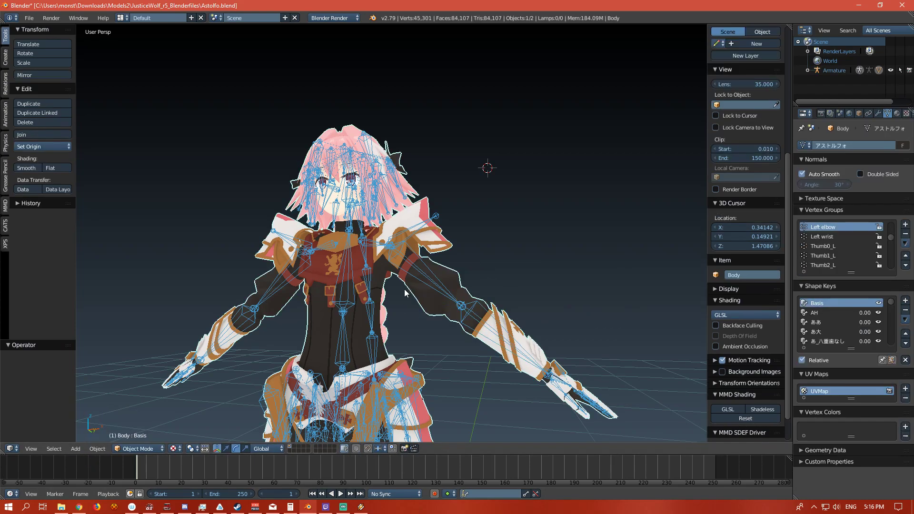
{"action": "left_click", "coordinate": [138, 447]}
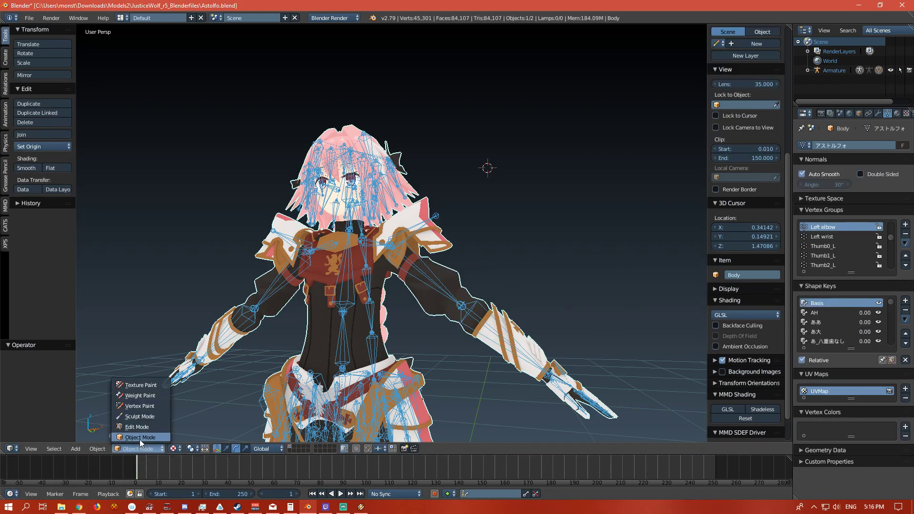
{"action": "left_click", "coordinate": [152, 396]}
{"action": "key", "text": "ctrl+z"}
{"action": "key", "text": "ctrl+z"}
{"action": "key", "text": "ctrl+shift+z"}
{"action": "key", "text": "ctrl+shift+z"}
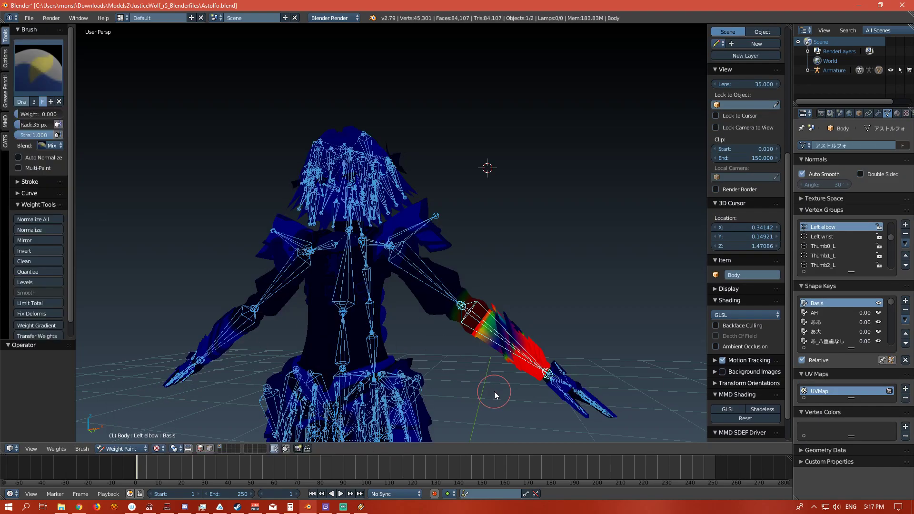
{"action": "key", "text": "ctrl+shift+z"}
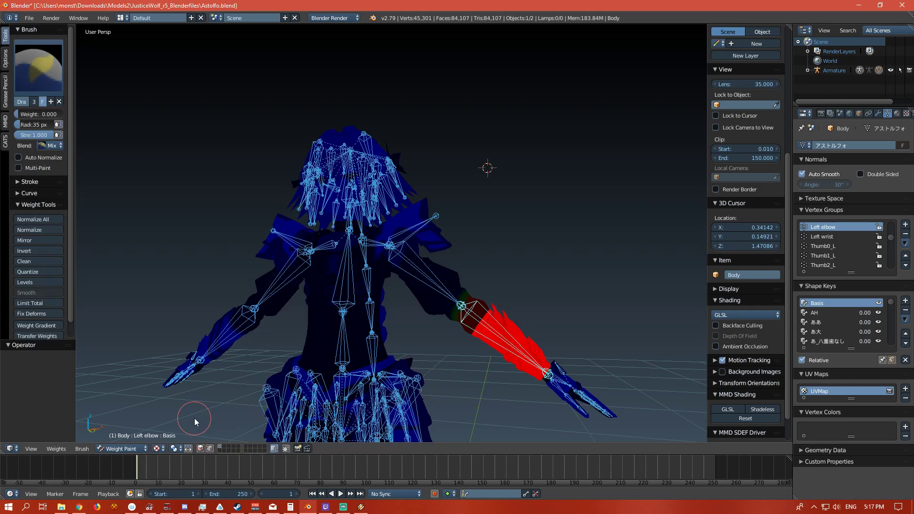
Toggle vertex selection masking on and off, and switch the Body mesh to Edit Mode with nothing selected
{"action": "left_click", "coordinate": [210, 448]}
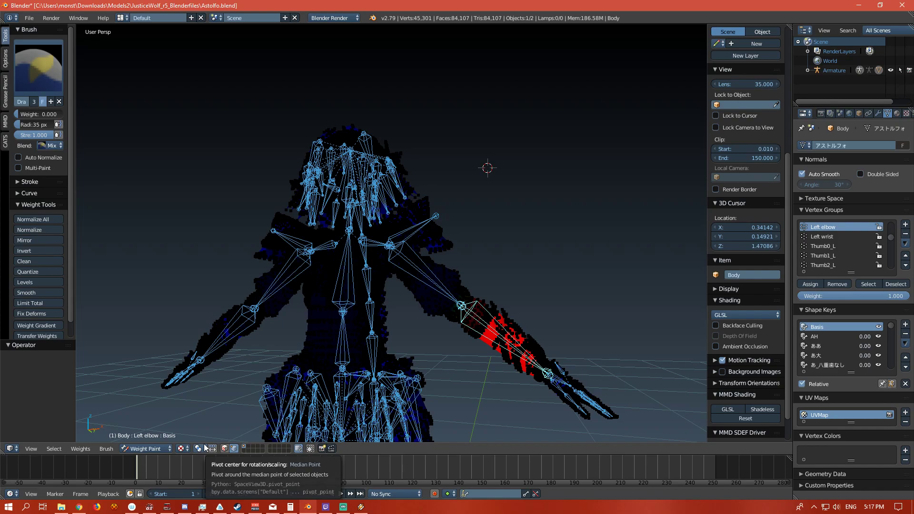
{"action": "left_click", "coordinate": [234, 449]}
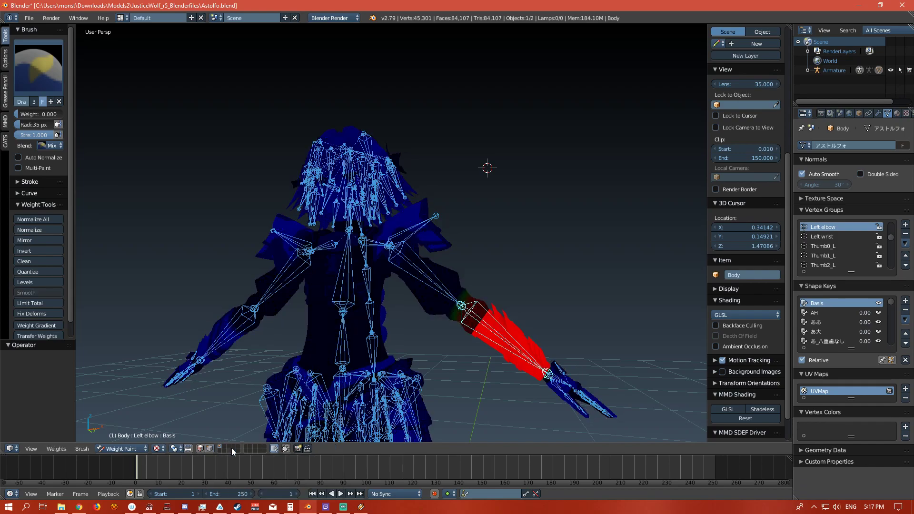
{"action": "left_click", "coordinate": [122, 449]}
{"action": "left_click", "coordinate": [129, 440]}
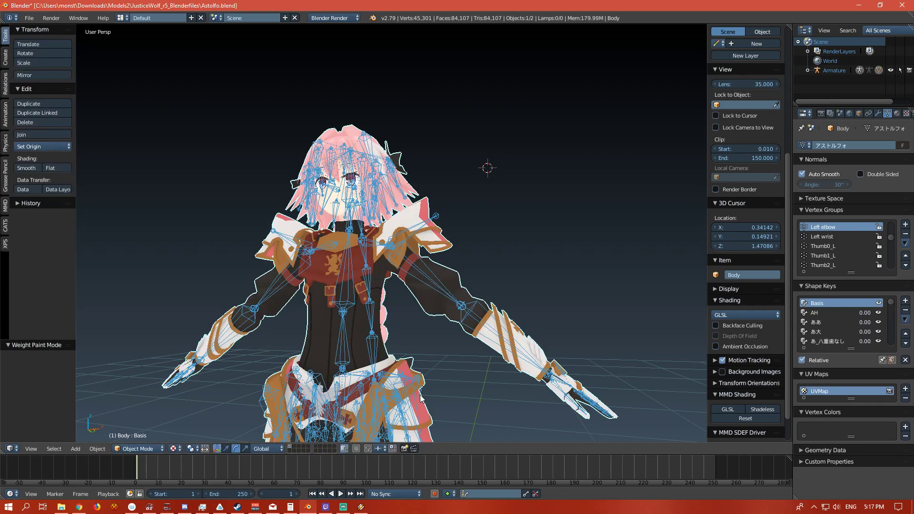
{"action": "key", "text": "Tab"}
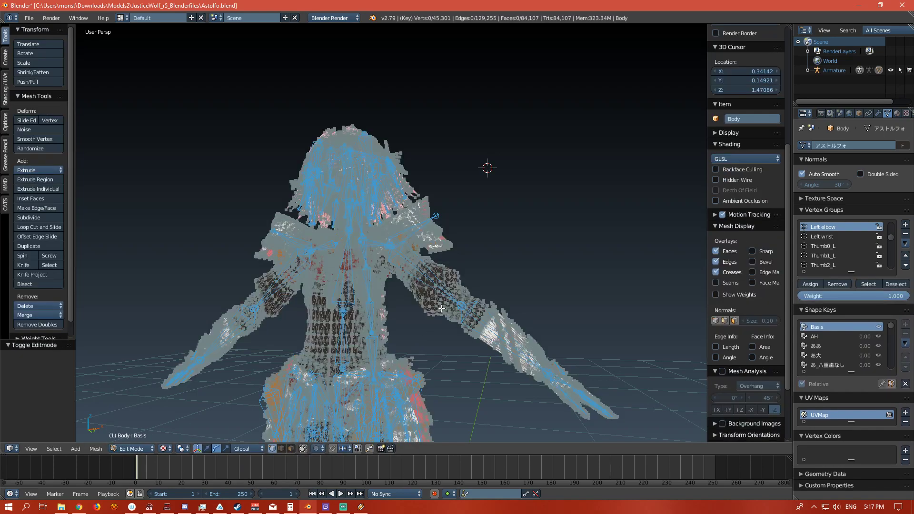
{"action": "key", "text": "a"}
{"action": "key", "text": "a"}
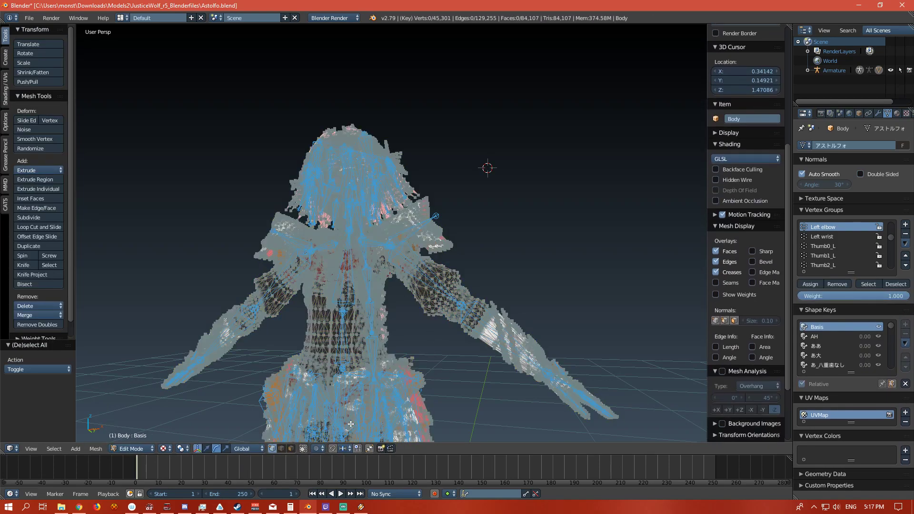
Toggle limiting the selection to visible vertices, leave it off, and box-select a band of vertices across the left forearm
{"action": "left_click", "coordinate": [304, 448]}
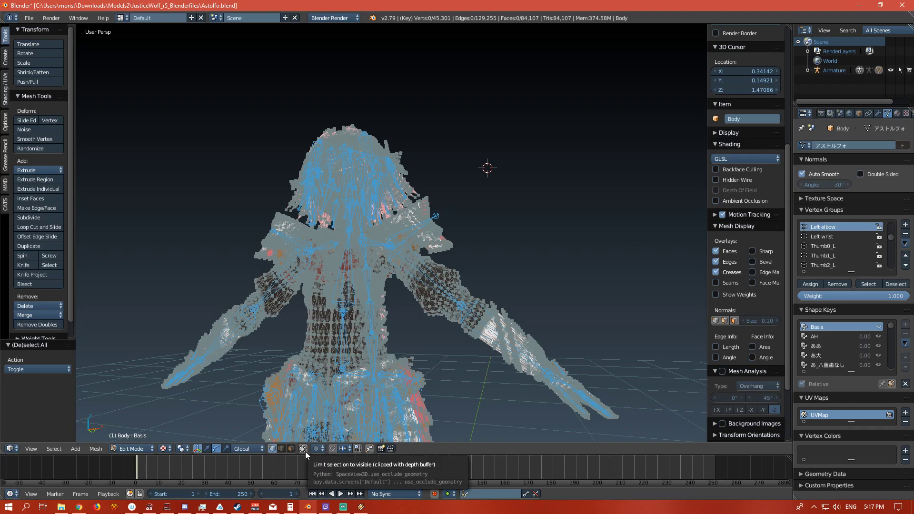
{"action": "left_click", "coordinate": [306, 450]}
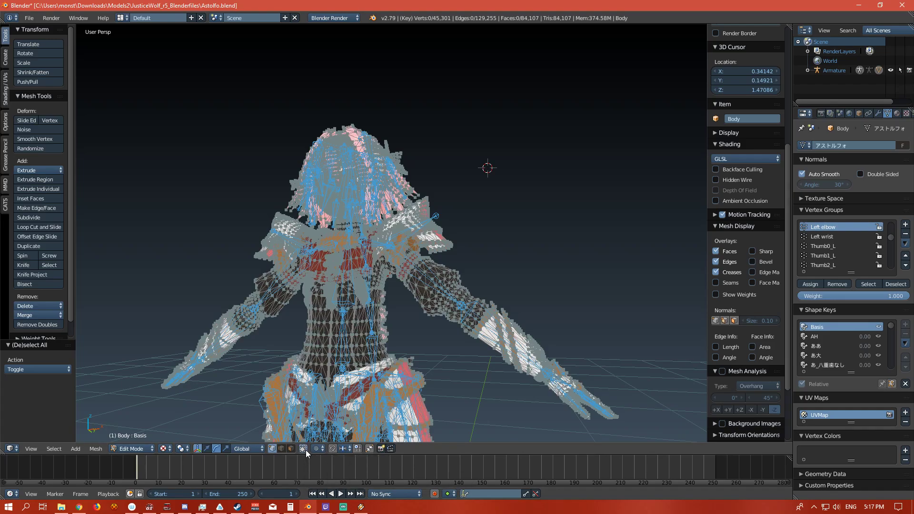
{"action": "left_click", "coordinate": [305, 449]}
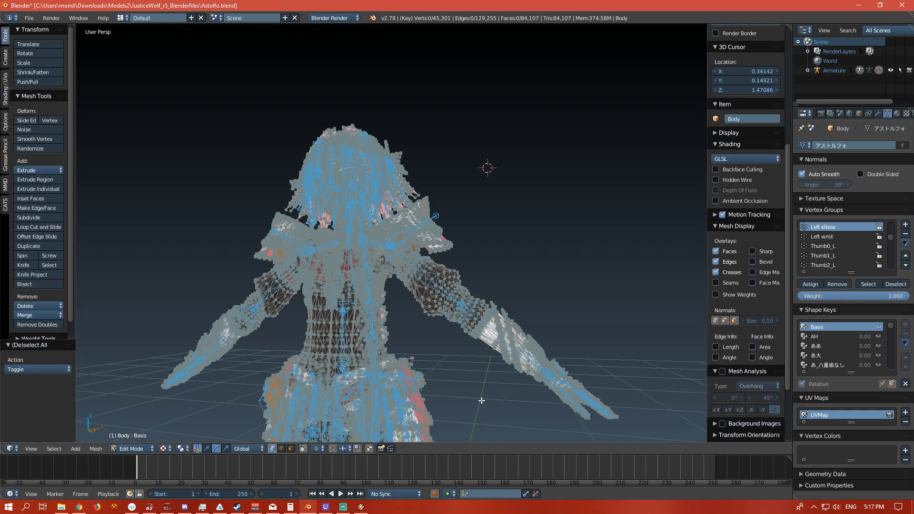
{"action": "key", "text": "b"}
{"action": "left_click_drag", "start_coordinate": [491, 379], "coordinate": [519, 292]}
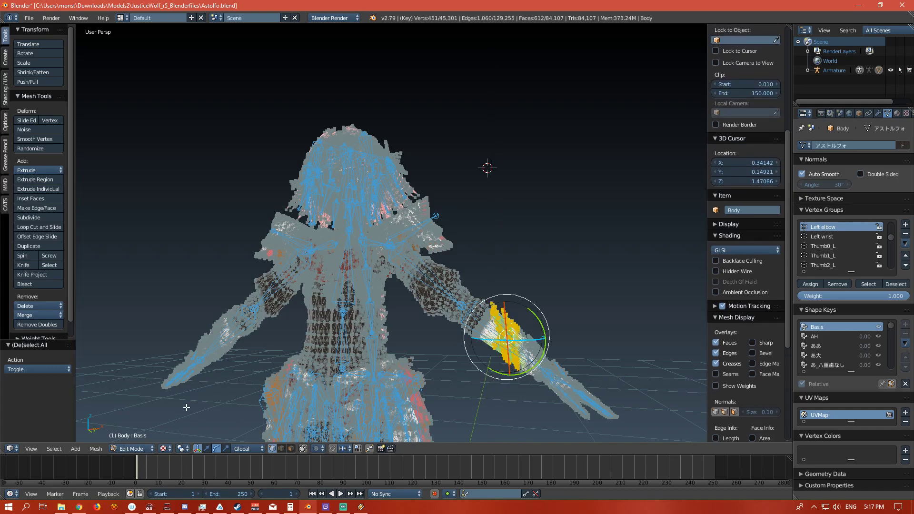
Leave Edit Mode and put the Body mesh back into Weight Paint mode
{"action": "key", "text": "Tab"}
{"action": "right_click", "coordinate": [493, 333]}
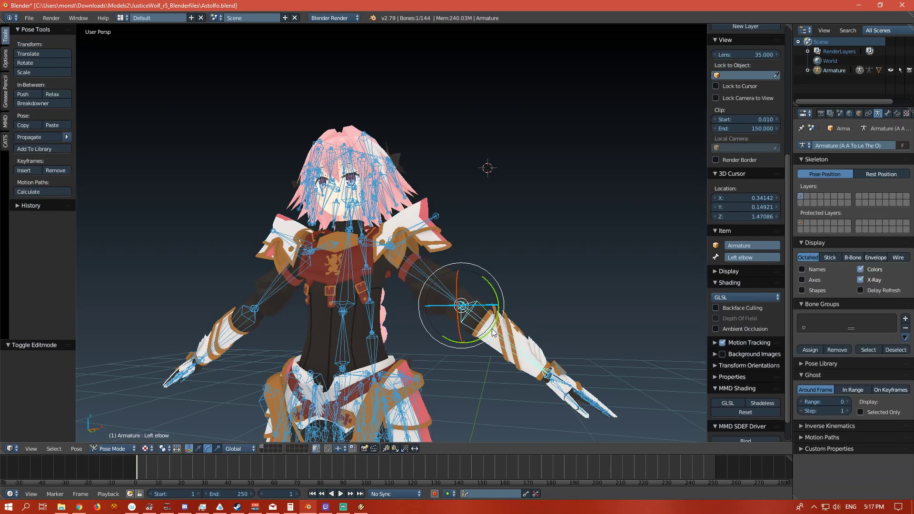
{"action": "right_click", "coordinate": [506, 358]}
{"action": "left_click", "coordinate": [133, 449]}
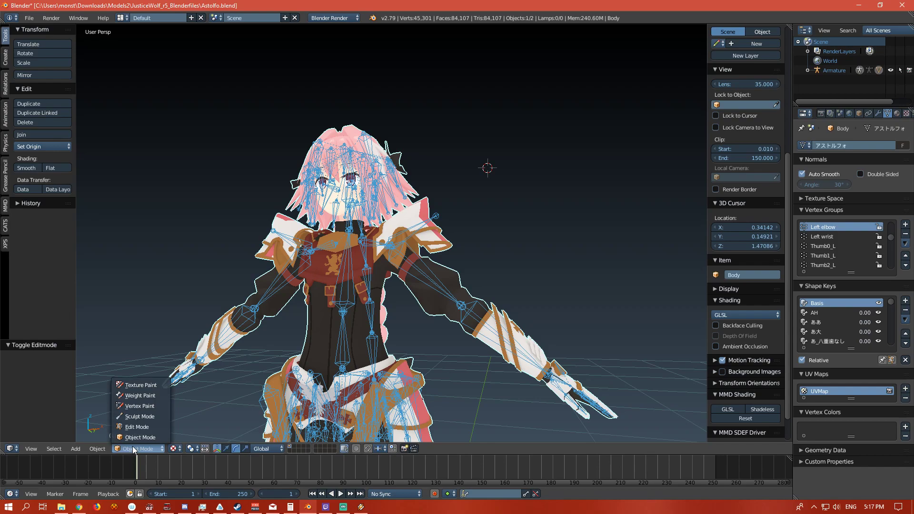
{"action": "left_click", "coordinate": [147, 394]}
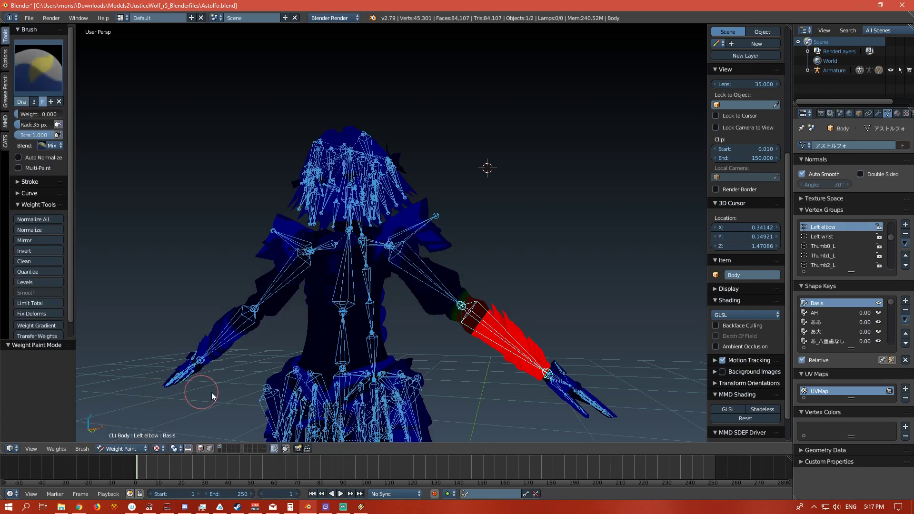
Turn masking off to switch the active bone to Left arm and back to Left elbow, and enable vertex selection masking again
{"action": "left_click", "coordinate": [210, 448]}
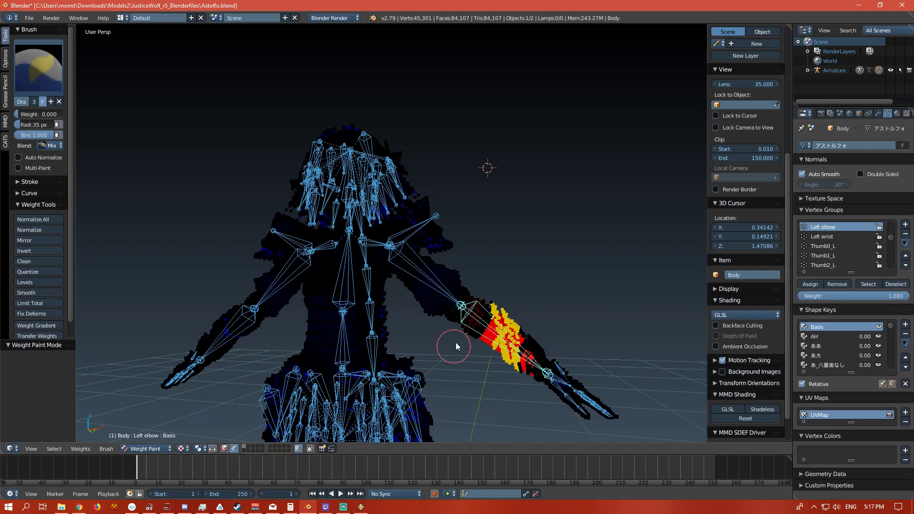
{"action": "left_click", "coordinate": [234, 448]}
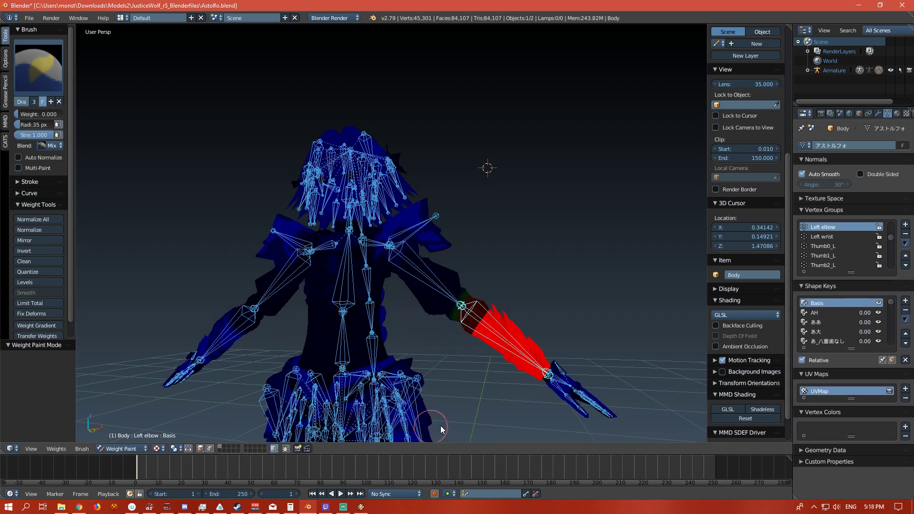
{"action": "right_click", "coordinate": [425, 279]}
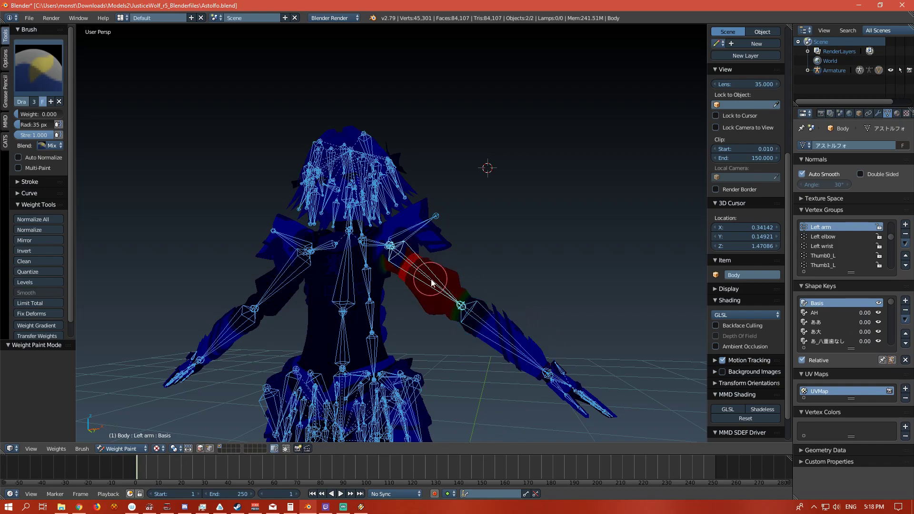
{"action": "right_click", "coordinate": [494, 335]}
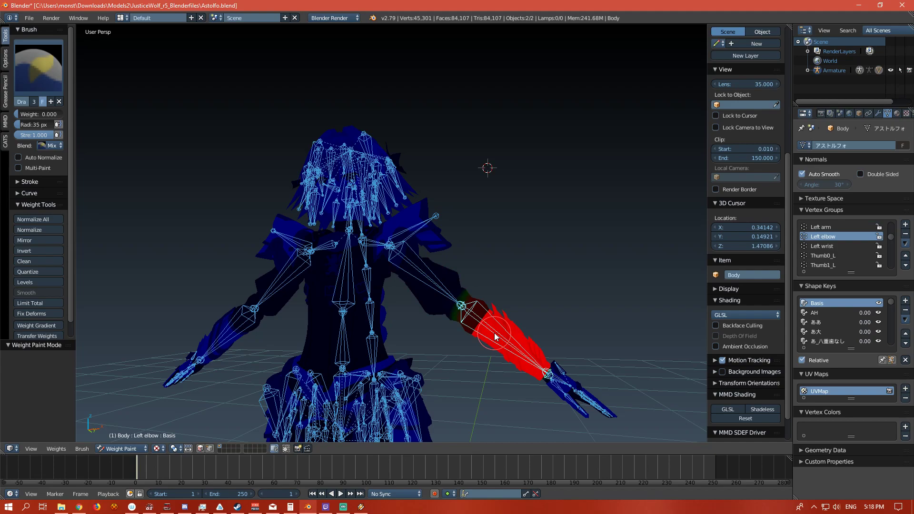
{"action": "left_click", "coordinate": [213, 449]}
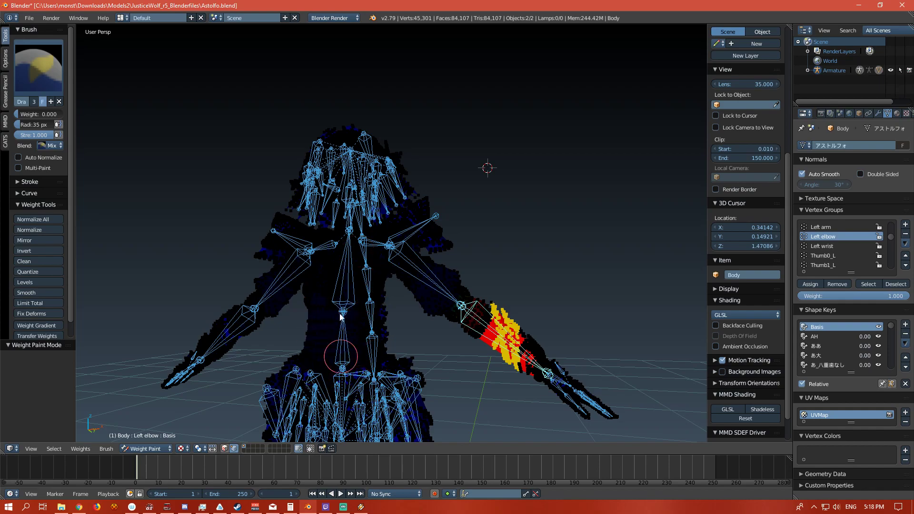
Set the brush weight to 0.000 and paint over the selected vertices of the left forearm
{"action": "left_click_drag", "start_coordinate": [18, 117], "coordinate": [61, 114]}
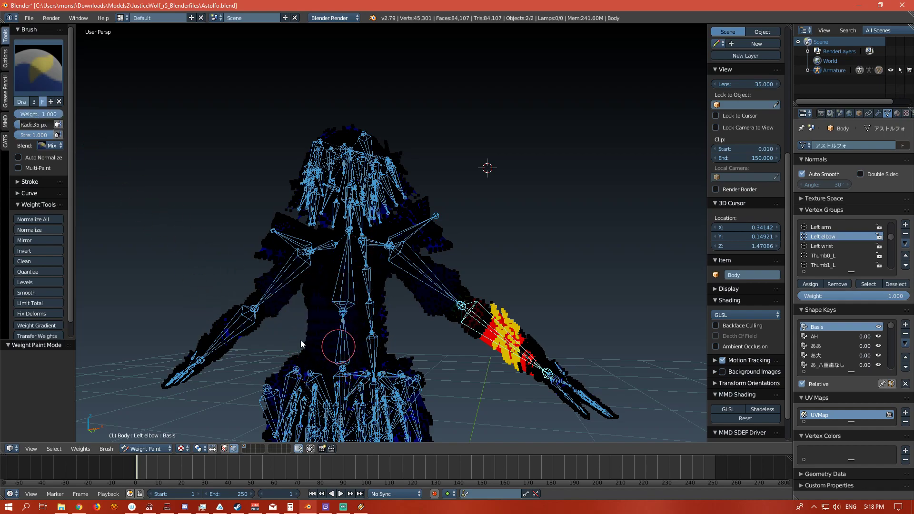
{"action": "left_click_drag", "start_coordinate": [47, 115], "coordinate": [27, 119]}
{"action": "mouse_move", "coordinate": [469, 355]}
{"action": "left_mouse_down"}
{"action": "mouse_move", "coordinate": [483, 373]}
{"action": "mouse_move", "coordinate": [492, 363]}
{"action": "mouse_move", "coordinate": [495, 310]}
{"action": "mouse_move", "coordinate": [472, 300]}
{"action": "left_mouse_up"}
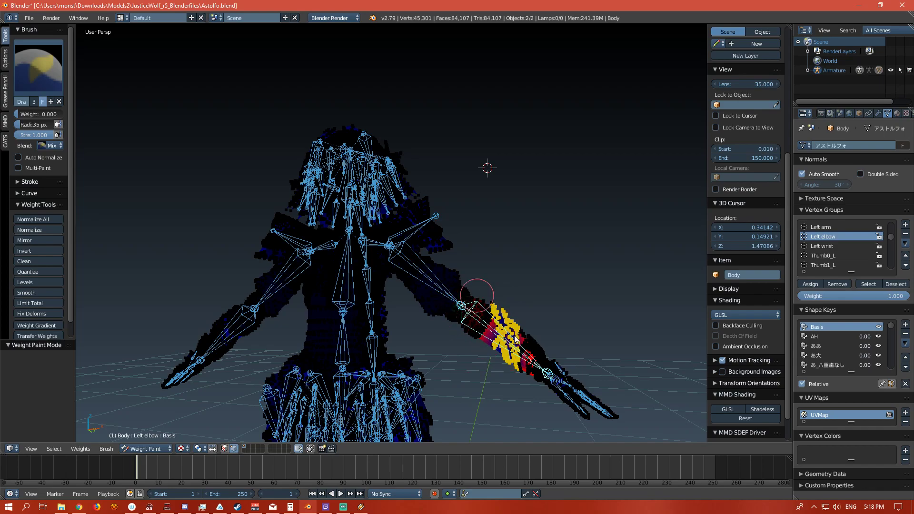
Compare the masked weight display with selection limited to visible vertices and without that limit
{"action": "left_click", "coordinate": [307, 450]}
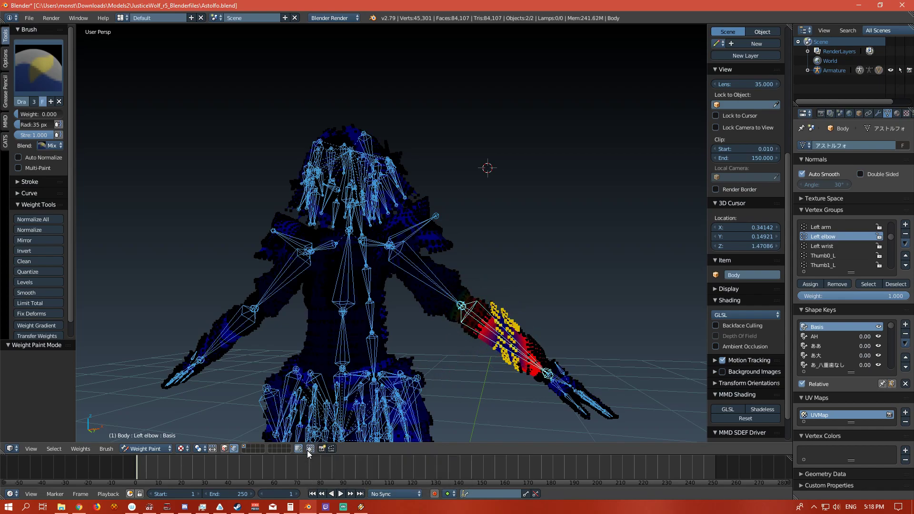
{"action": "left_click", "coordinate": [307, 450]}
{"action": "left_click", "coordinate": [307, 450]}
{"action": "left_click", "coordinate": [307, 450]}
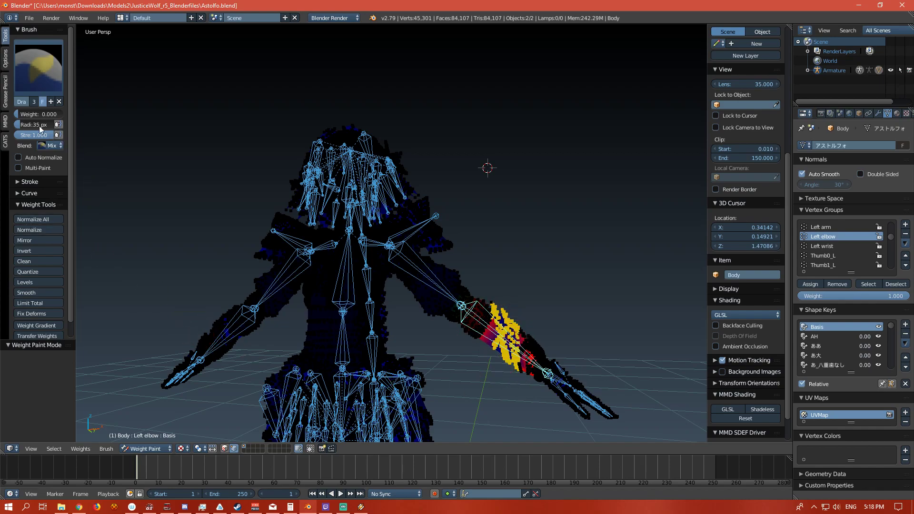
Set the brush weight to 1.000 and paint the selected left forearm vertices back to full weight
{"action": "left_click_drag", "start_coordinate": [24, 115], "coordinate": [69, 117]}
{"action": "mouse_move", "coordinate": [502, 293]}
{"action": "left_mouse_down"}
{"action": "mouse_move", "coordinate": [509, 333]}
{"action": "mouse_move", "coordinate": [481, 305]}
{"action": "mouse_move", "coordinate": [495, 314]}
{"action": "mouse_move", "coordinate": [508, 357]}
{"action": "left_mouse_up"}
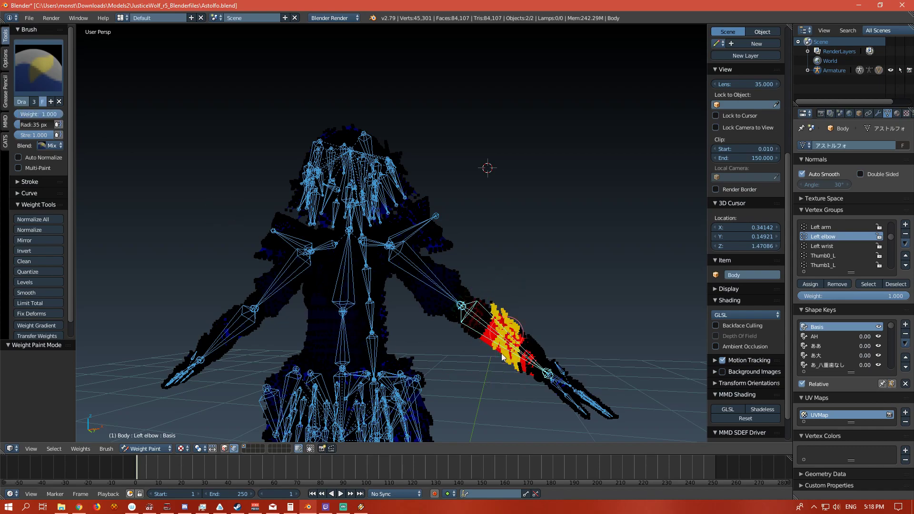
Make ShoulderArmor_L the active bone, re-enable vertex selection masking, and paint weight 1.000 onto the selected left forearm vertices
{"action": "left_click", "coordinate": [234, 448]}
{"action": "right_click", "coordinate": [426, 277]}
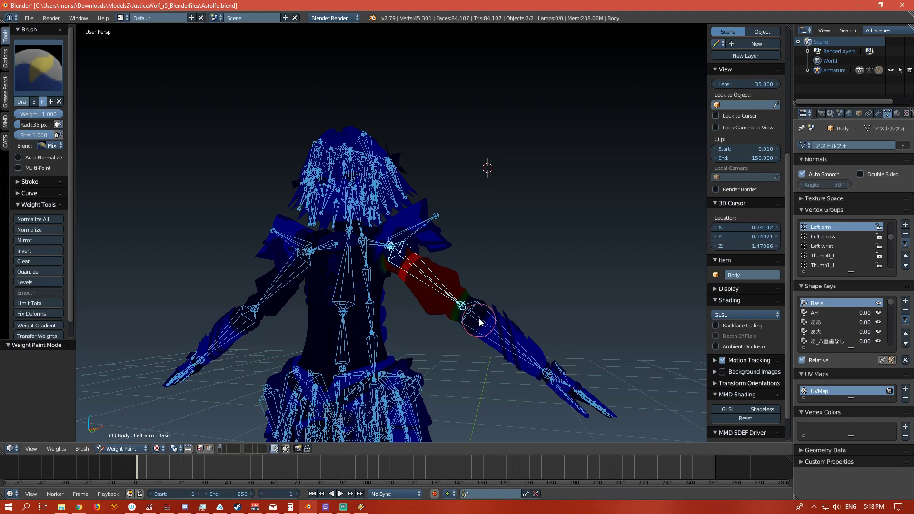
{"action": "right_click", "coordinate": [419, 228]}
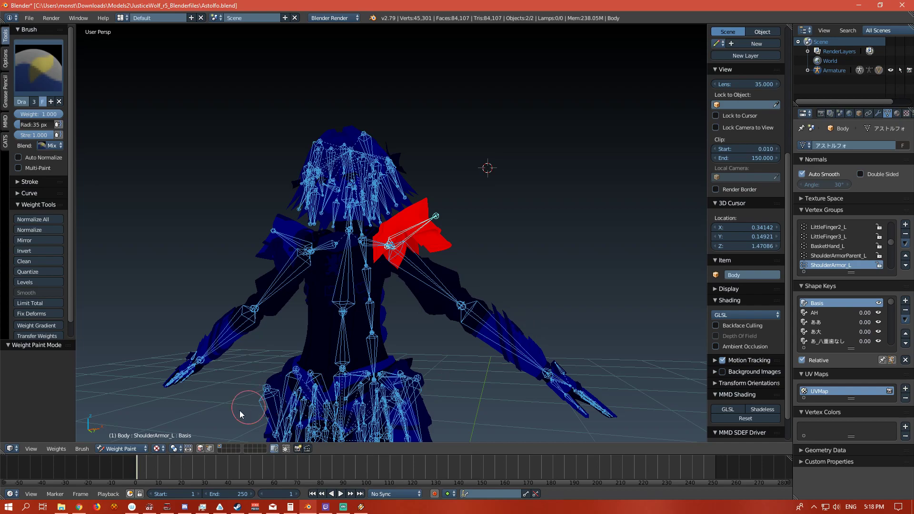
{"action": "left_click", "coordinate": [210, 449]}
{"action": "mouse_move", "coordinate": [477, 353]}
{"action": "left_mouse_down"}
{"action": "mouse_move", "coordinate": [499, 328]}
{"action": "mouse_move", "coordinate": [493, 351]}
{"action": "left_mouse_up"}
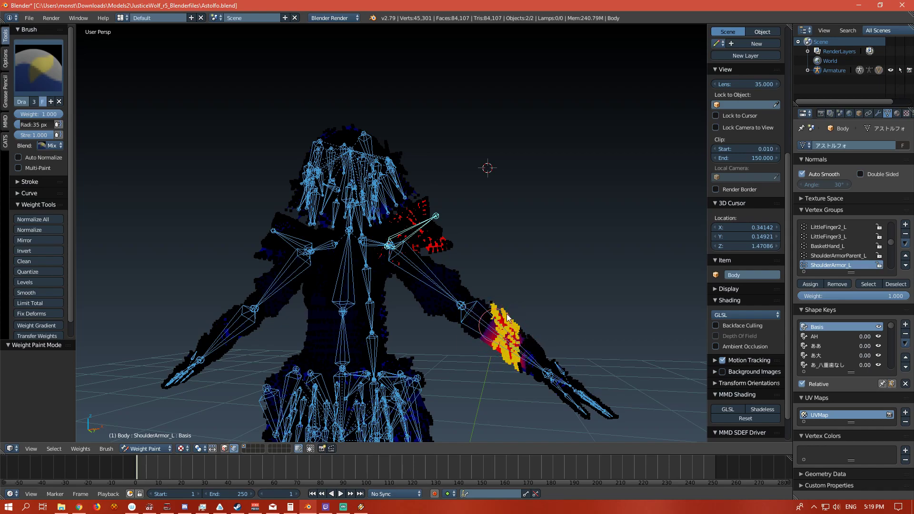
Leave Weight Paint mode, test the deformation by rotating the ShoulderArmor_L bone about -41.1° around Y, and undo the rotation
{"action": "left_click", "coordinate": [161, 448]}
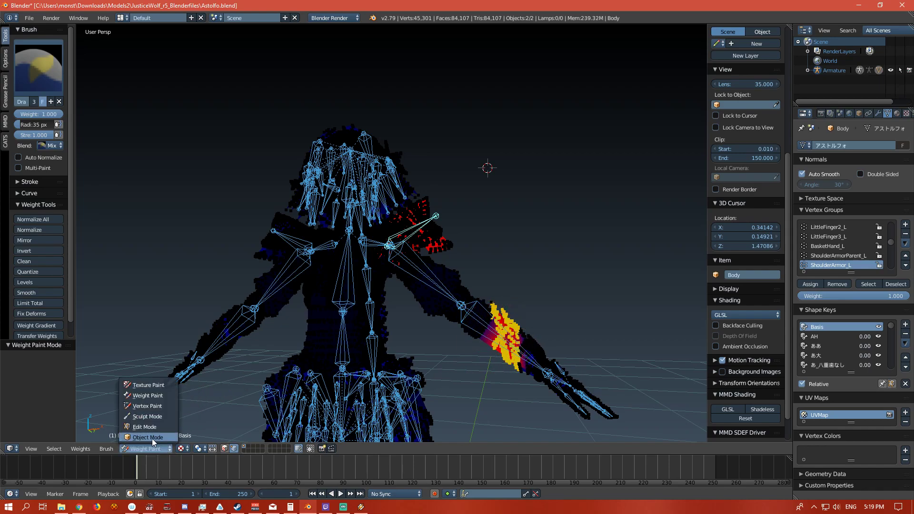
{"action": "left_click", "coordinate": [153, 439]}
{"action": "right_click", "coordinate": [418, 223]}
{"action": "left_click_drag", "start_coordinate": [420, 234], "coordinate": [415, 208]}
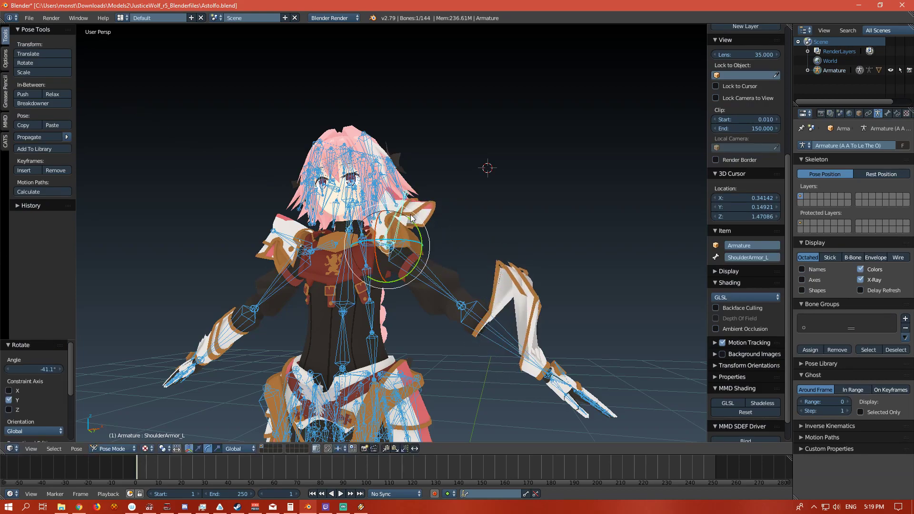
{"action": "key", "text": "ctrl+z"}
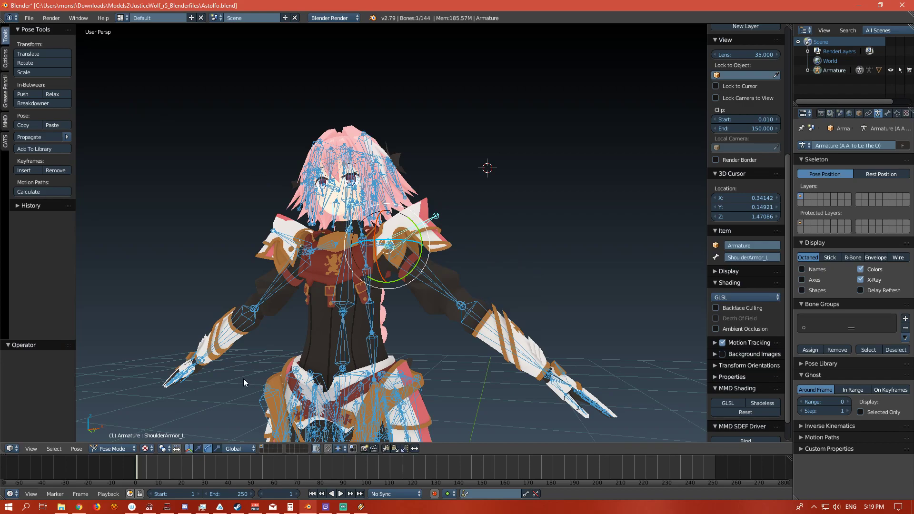
Return to the body mesh in Weight Paint mode and undo the last forearm paint stroke for ShoulderArmor_L
{"action": "right_click", "coordinate": [200, 386], "text": "shift"}
{"action": "key", "text": "ctrl+Tab"}
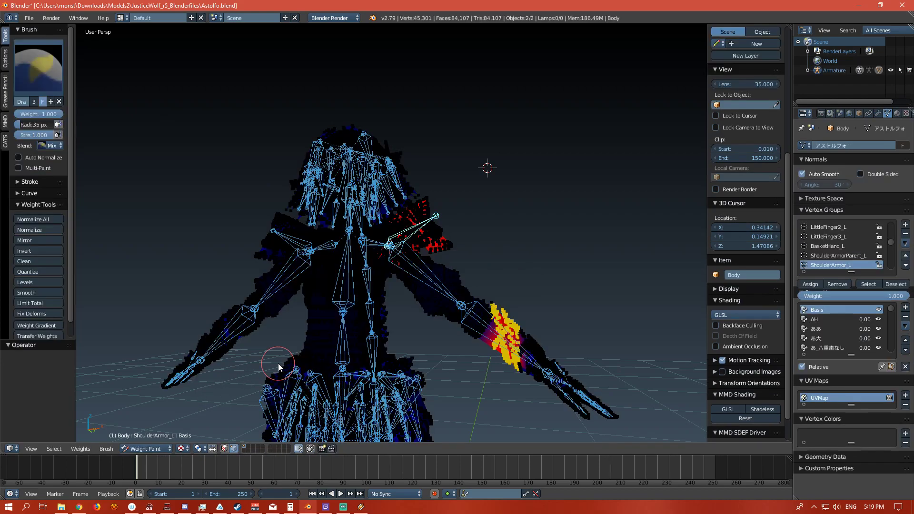
{"action": "key", "text": "ctrl+z"}
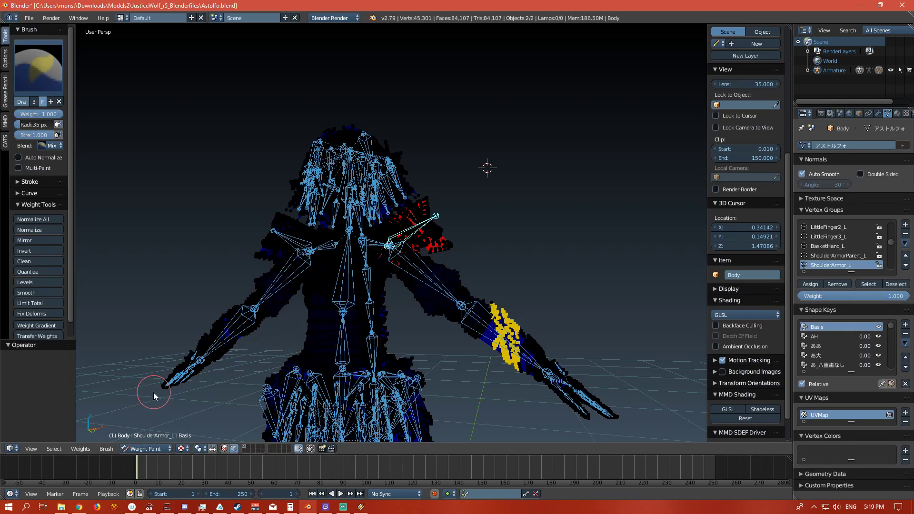
Deselect all vertices of the body mesh in Edit Mode and return it to Object Mode
{"action": "left_click", "coordinate": [145, 448]}
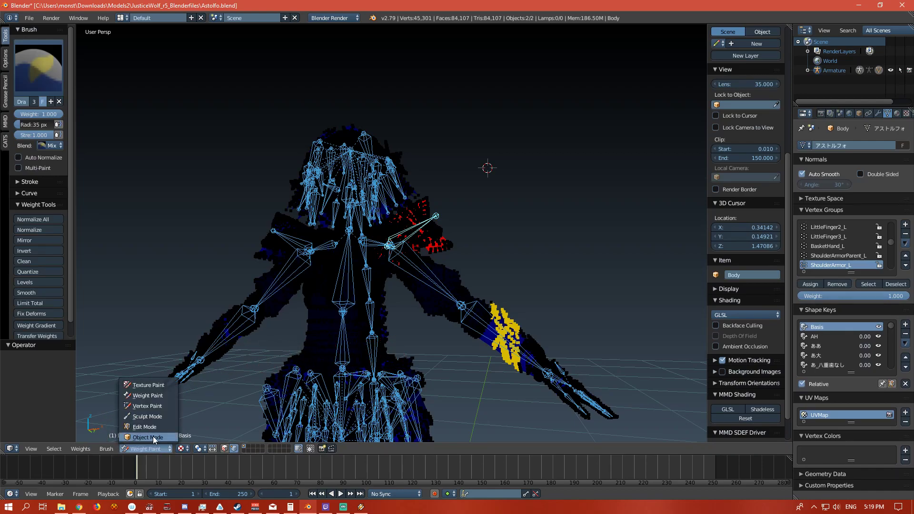
{"action": "left_click", "coordinate": [155, 438]}
{"action": "key", "text": "Tab"}
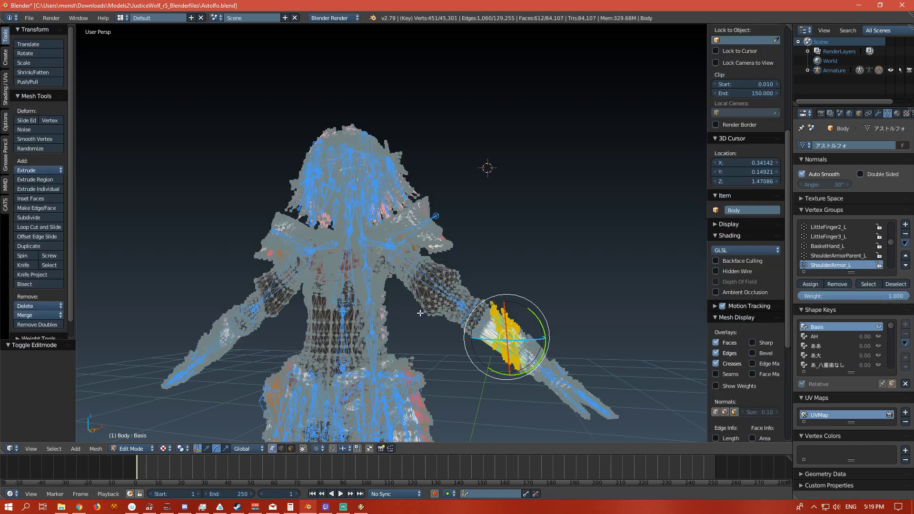
{"action": "key", "text": "a"}
{"action": "key", "text": "a"}
{"action": "key", "text": "a"}
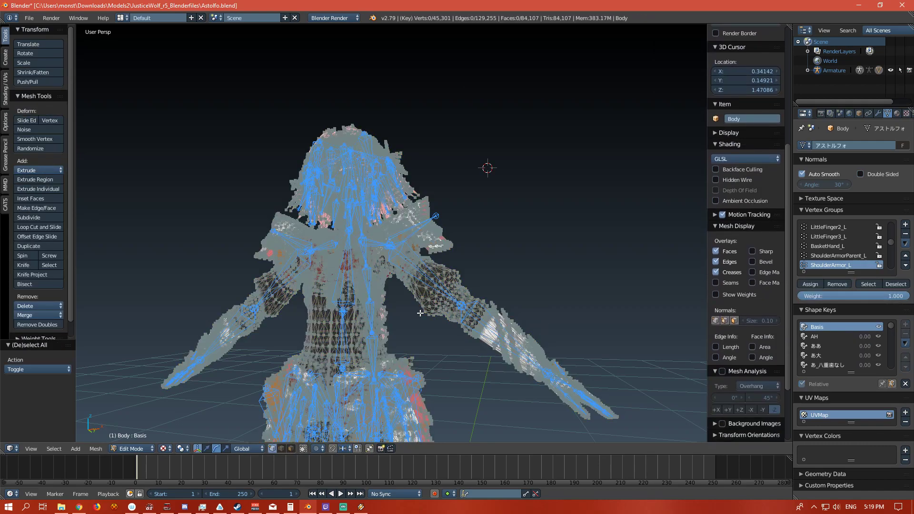
{"action": "left_click", "coordinate": [136, 452]}
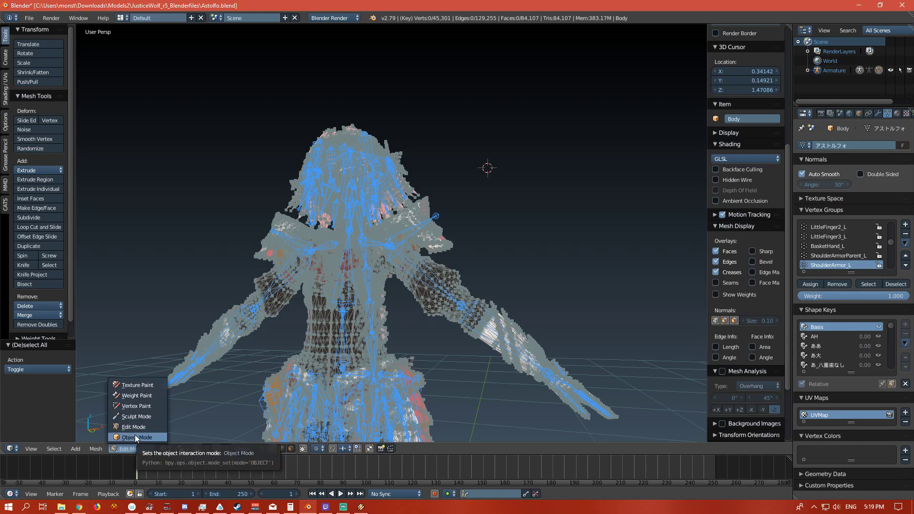
{"action": "left_click", "coordinate": [136, 436]}
Make Head the active bone and put the body mesh in Weight Paint mode to display that bone's weights
{"action": "scroll", "coordinate": [302, 308], "scroll_direction": "up", "scroll_amount": 5}
{"action": "mouse_move", "coordinate": [281, 324]}
{"action": "middle_mouse_down"}
{"action": "mouse_move", "coordinate": [296, 339]}
{"action": "mouse_move", "coordinate": [304, 334]}
{"action": "middle_mouse_up"}
{"action": "scroll", "coordinate": [296, 335], "scroll_direction": "up", "scroll_amount": 6}
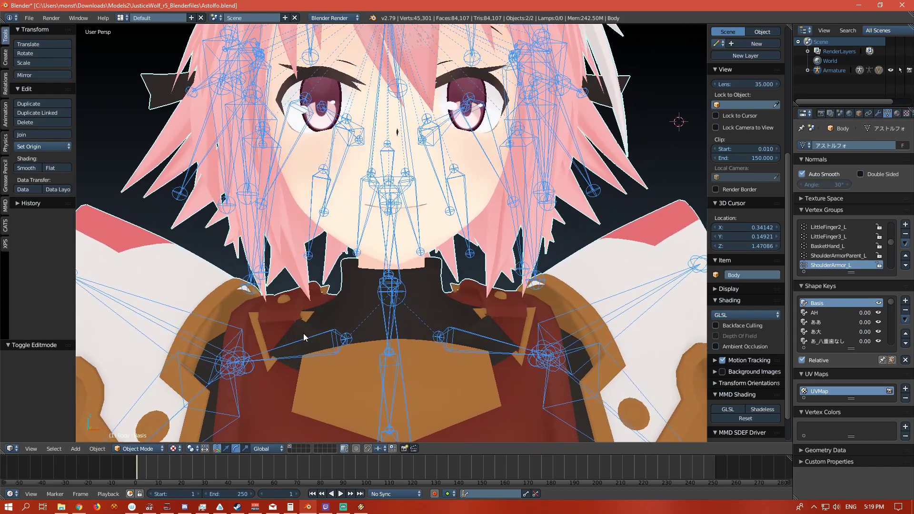
{"action": "right_click", "coordinate": [373, 192]}
{"action": "key", "text": "ctrl+Tab"}
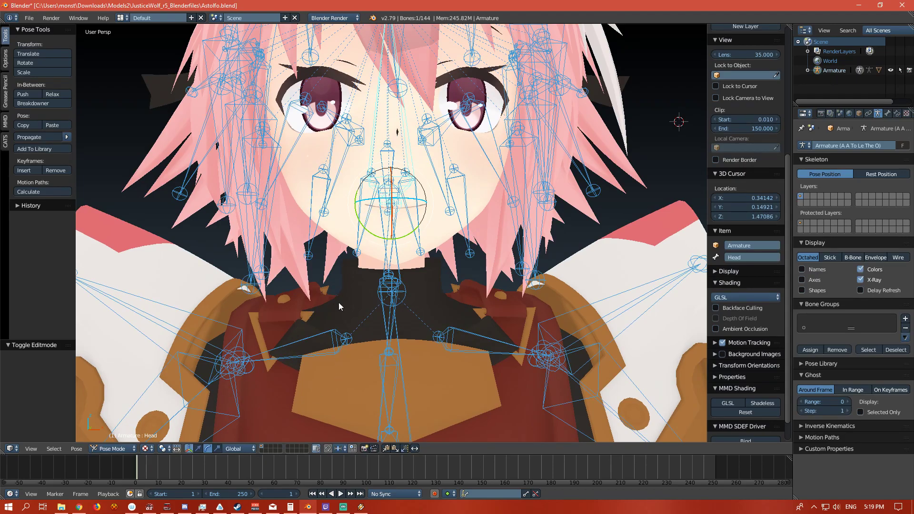
{"action": "right_click", "coordinate": [359, 301]}
{"action": "left_click", "coordinate": [154, 448]}
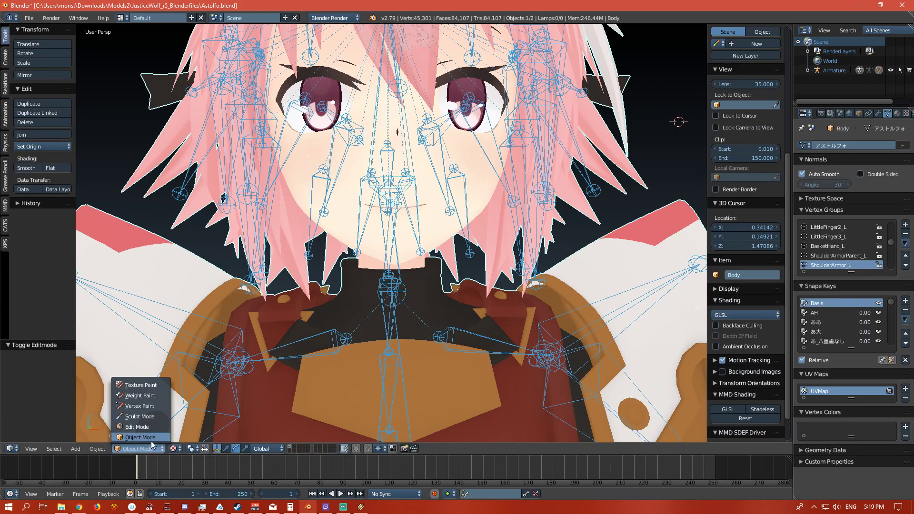
{"action": "left_click", "coordinate": [146, 396]}
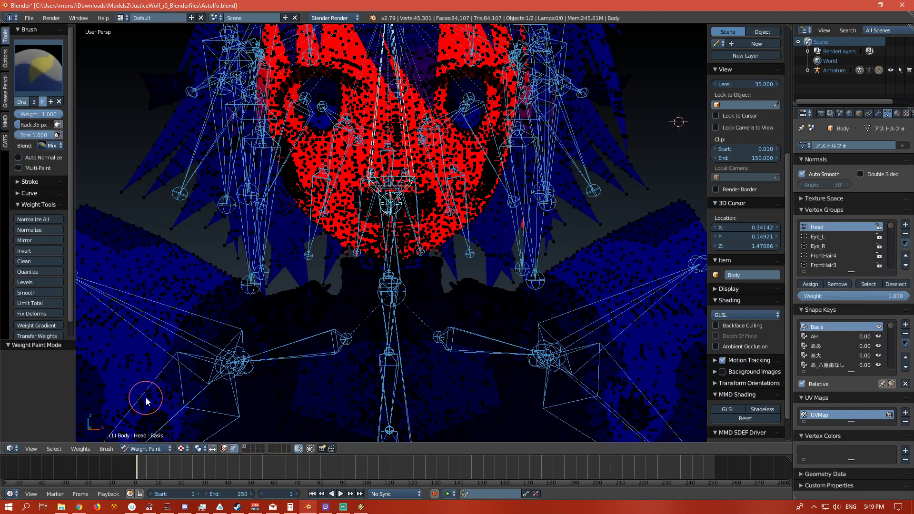
Add a Vertex Weight Mix modifier to the body with Head as vertex group A and Neck as vertex group B
{"action": "left_click", "coordinate": [878, 114]}
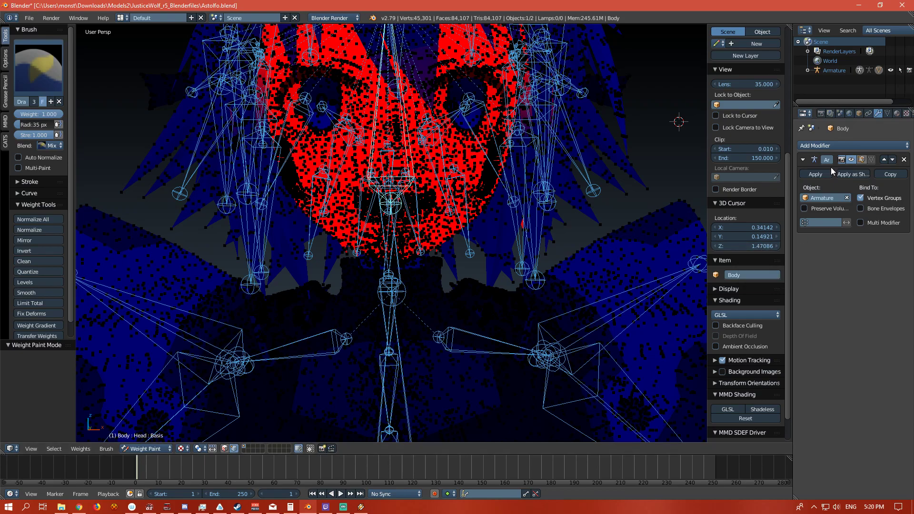
{"action": "left_click", "coordinate": [825, 146]}
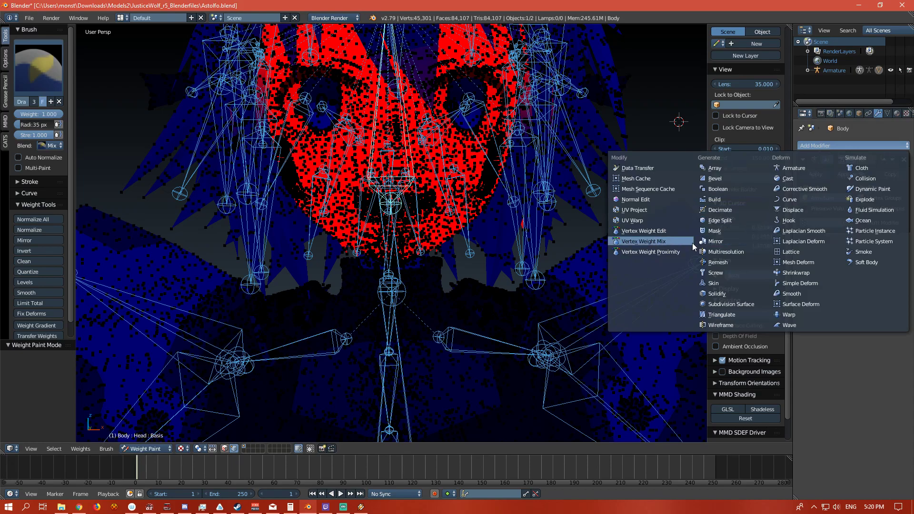
{"action": "left_click", "coordinate": [673, 247]}
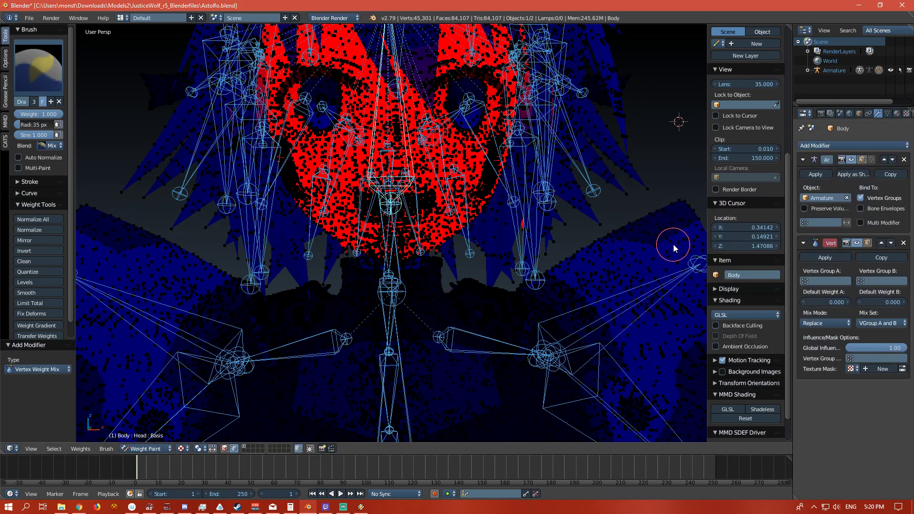
{"action": "left_click", "coordinate": [837, 280]}
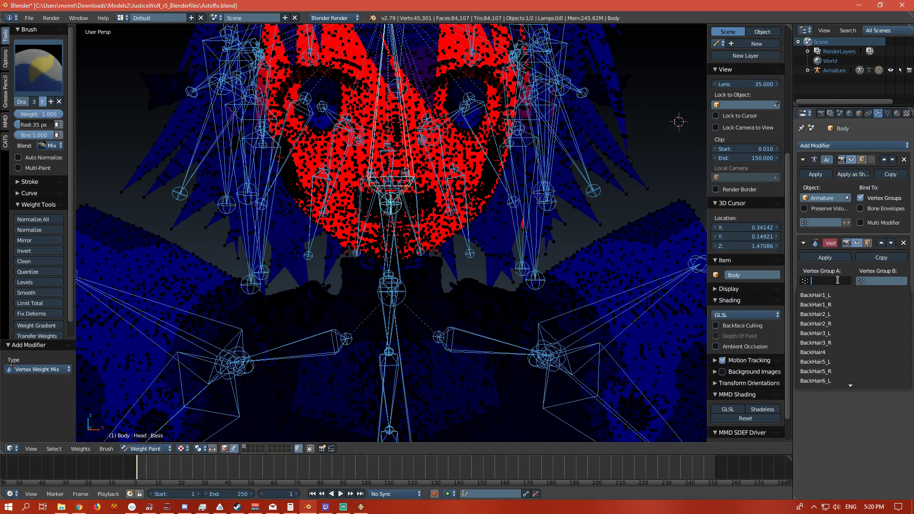
{"action": "type", "text": "head"}
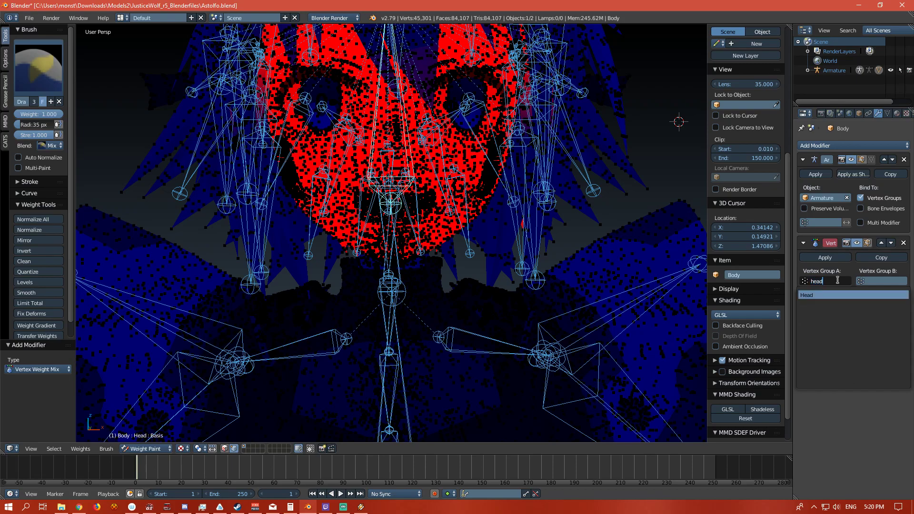
{"action": "key", "text": "Return"}
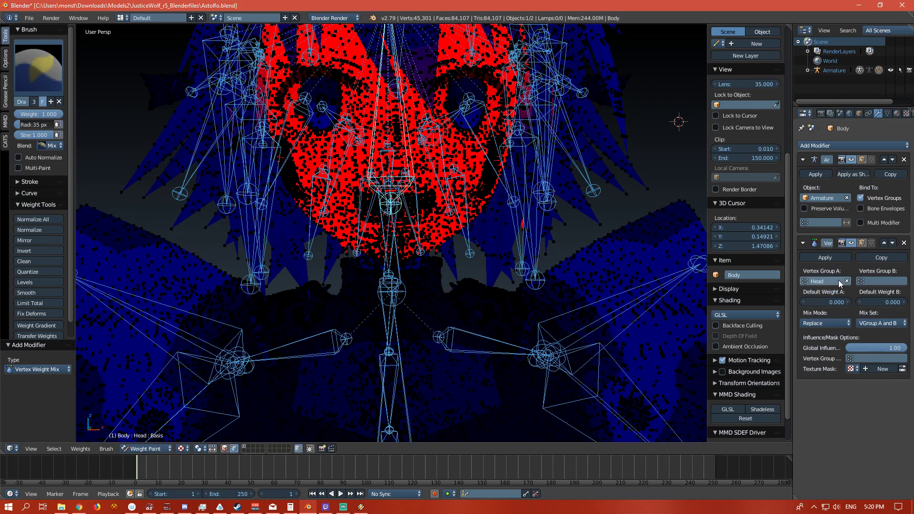
{"action": "left_click", "coordinate": [884, 280]}
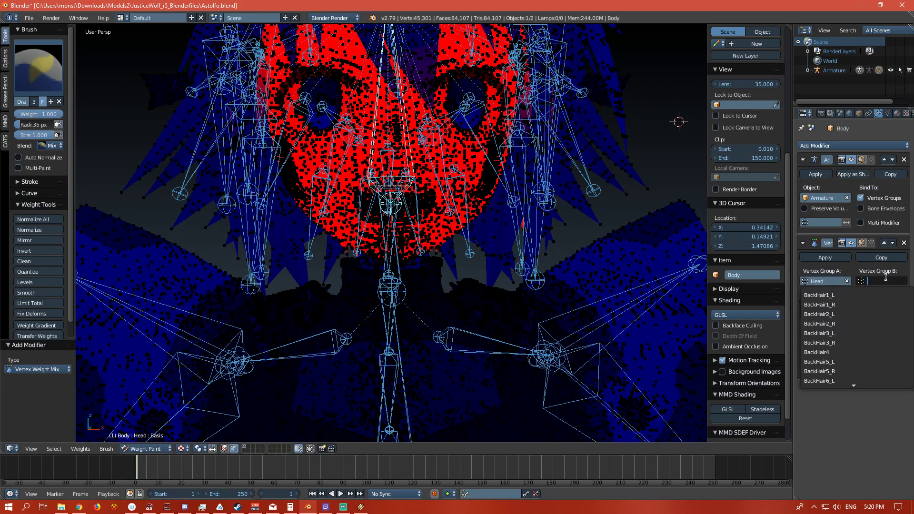
{"action": "type", "text": "neck"}
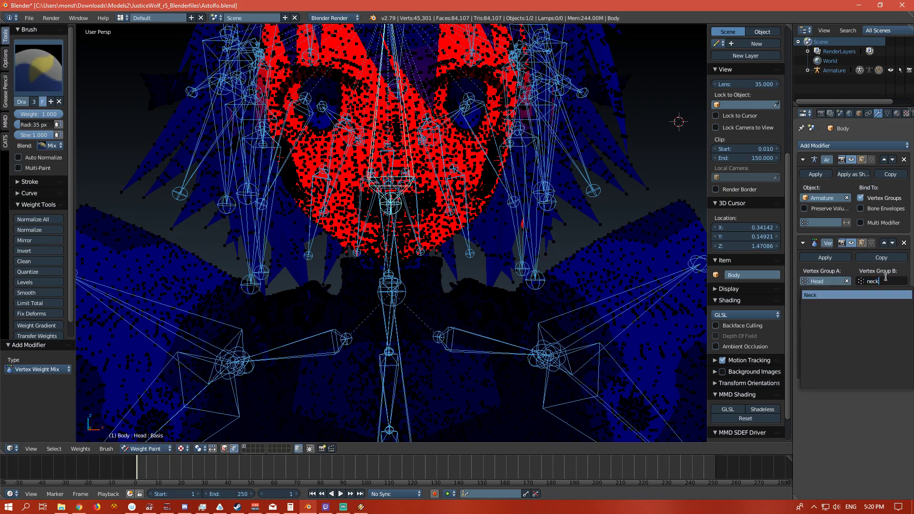
{"action": "left_click", "coordinate": [828, 294]}
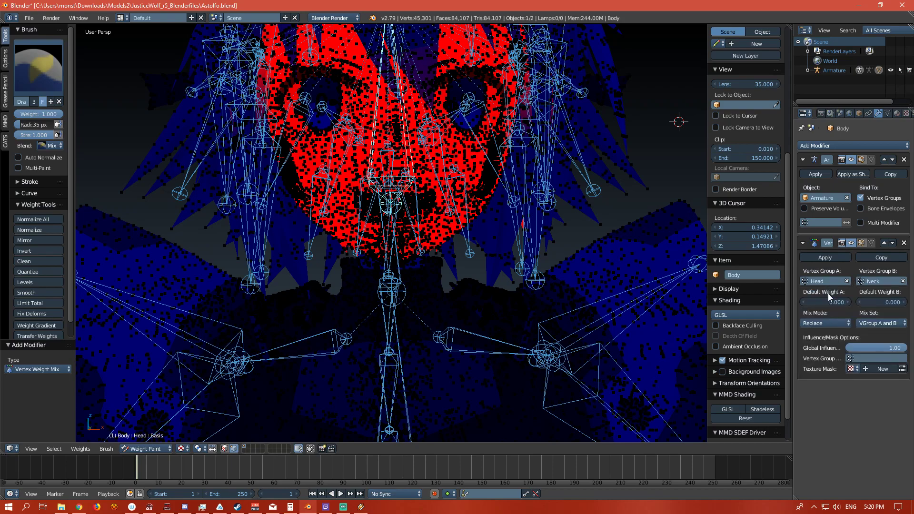
Set the Vertex Weight Mix modifier's mix mode to Add and its mix set to All
{"action": "left_click", "coordinate": [835, 321]}
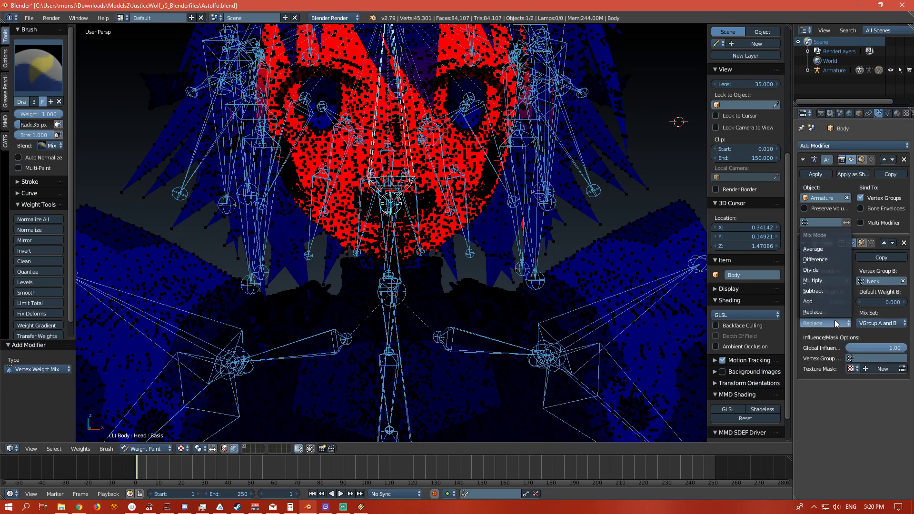
{"action": "left_click", "coordinate": [826, 302]}
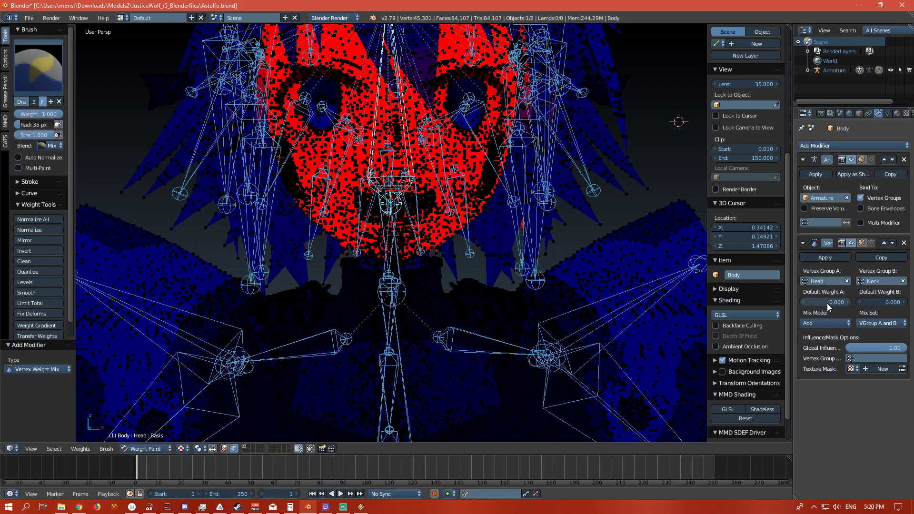
{"action": "left_click", "coordinate": [866, 323]}
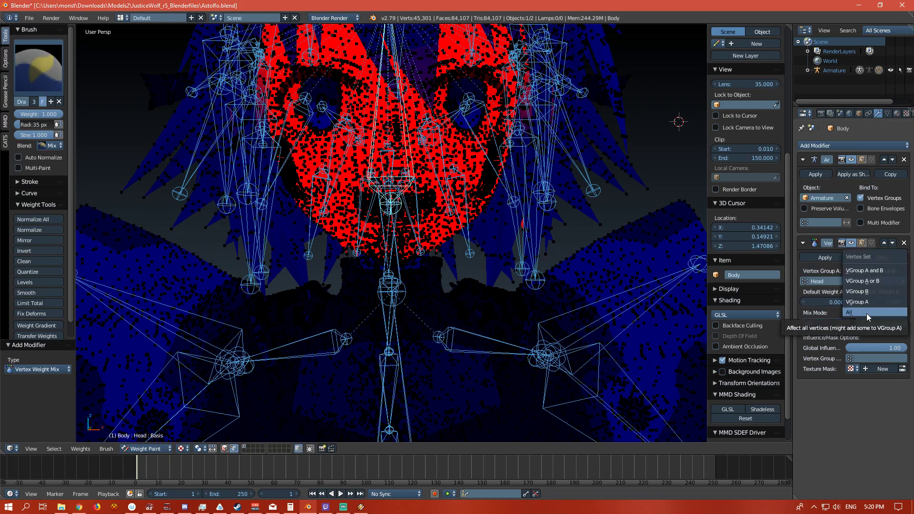
{"action": "left_click", "coordinate": [865, 313]}
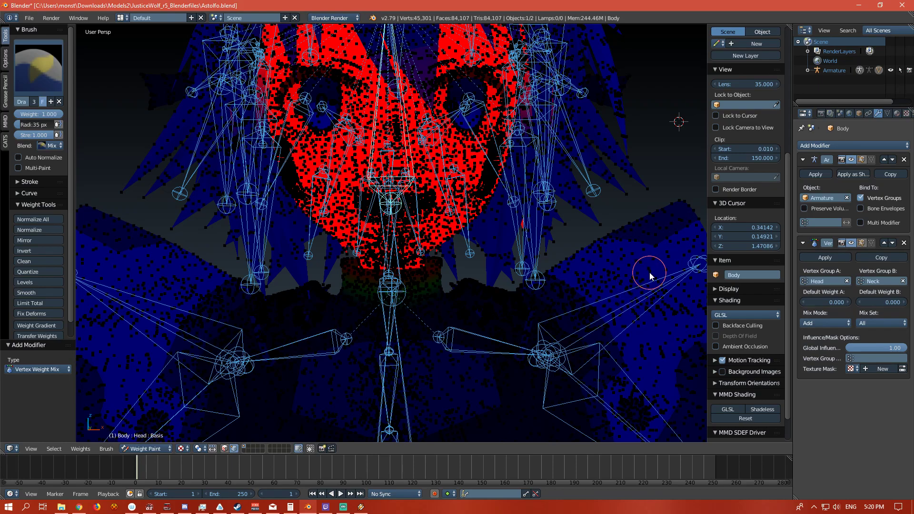
Remove the Vertex Weight Mix modifier from the body and return to Object Mode
{"action": "left_click", "coordinate": [904, 244]}
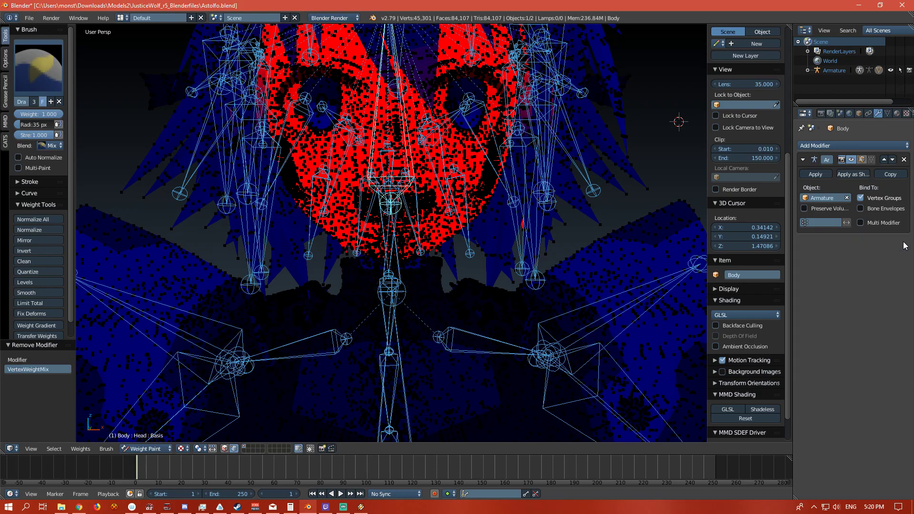
{"action": "left_click", "coordinate": [132, 449]}
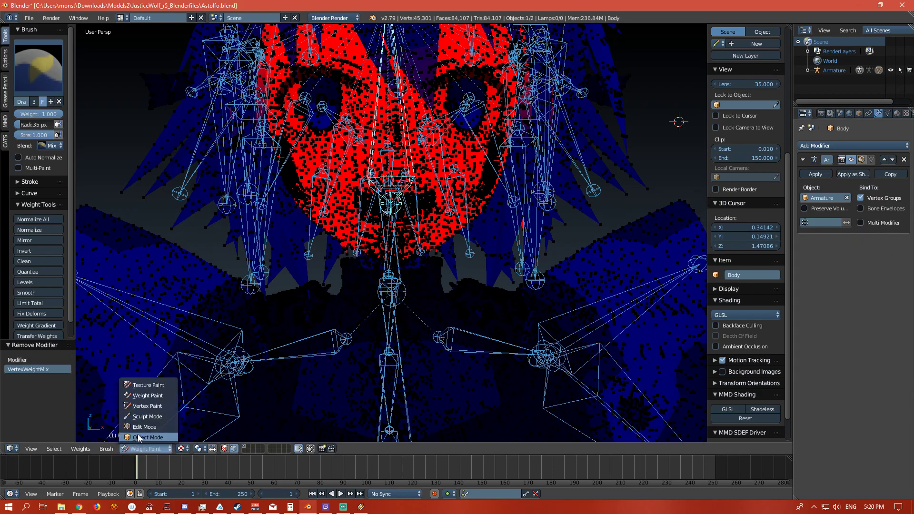
{"action": "left_click", "coordinate": [143, 383]}
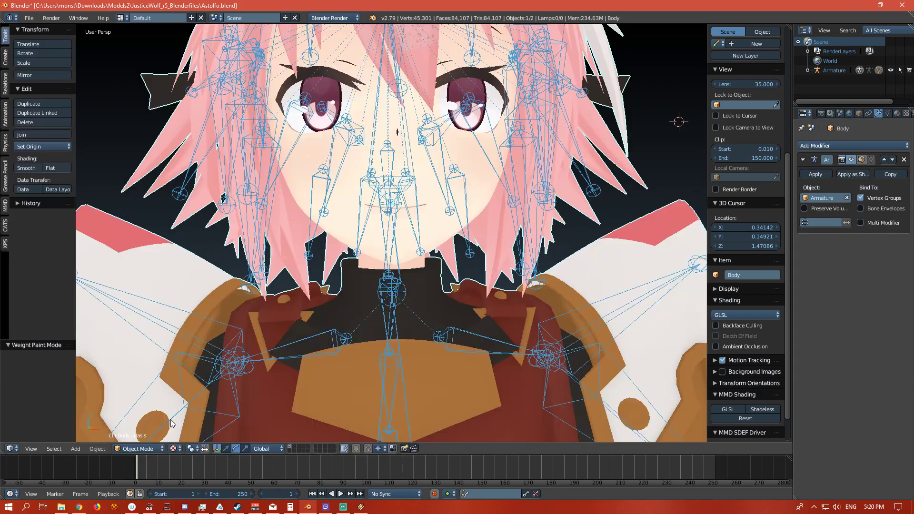
Select the BraidRibbon1_R bone beside the lower end of the braid and put the armature in Edit Mode
{"action": "right_click", "coordinate": [374, 193]}
{"action": "middle_click_drag", "start_coordinate": [538, 293], "coordinate": [359, 149]}
{"action": "scroll", "coordinate": [344, 301], "scroll_direction": "up", "scroll_amount": 6}
{"action": "mouse_move", "coordinate": [344, 302]}
{"action": "middle_mouse_down"}
{"action": "mouse_move", "coordinate": [379, 301]}
{"action": "mouse_move", "coordinate": [336, 299]}
{"action": "middle_mouse_up"}
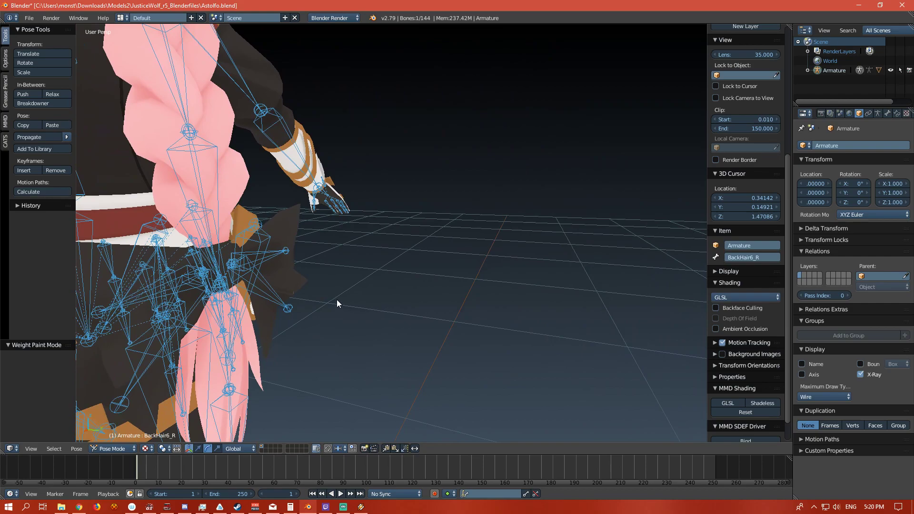
{"action": "right_click", "coordinate": [278, 255]}
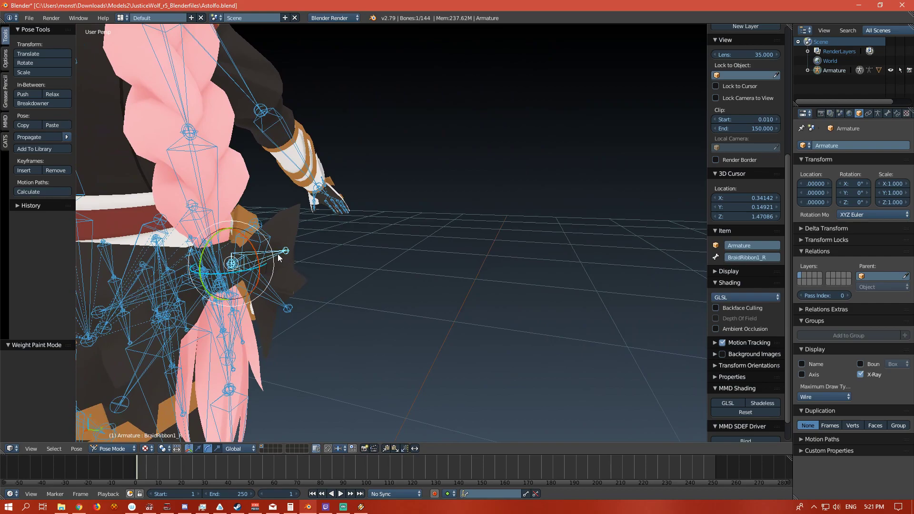
{"action": "key", "text": "Tab"}
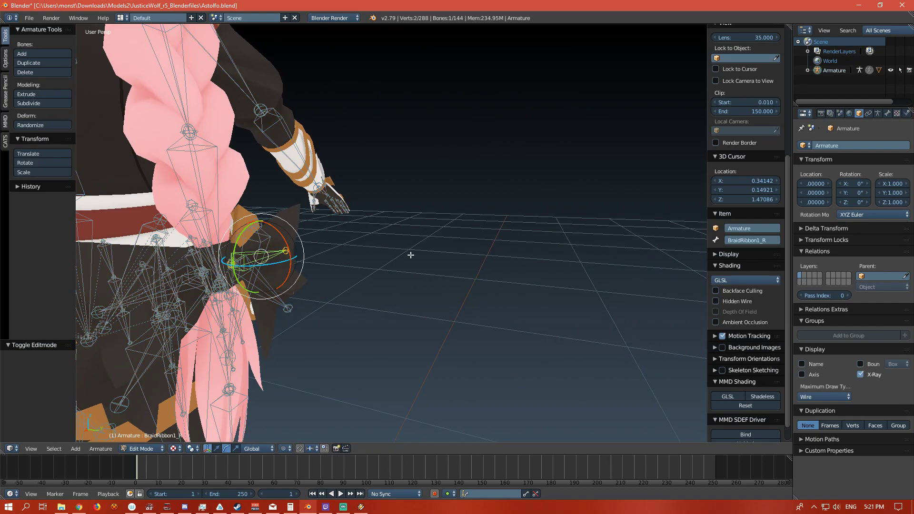
Merge the weights of the BraidRibbon1_R bone into its parent with the CATS model options
{"action": "left_click", "coordinate": [6, 145]}
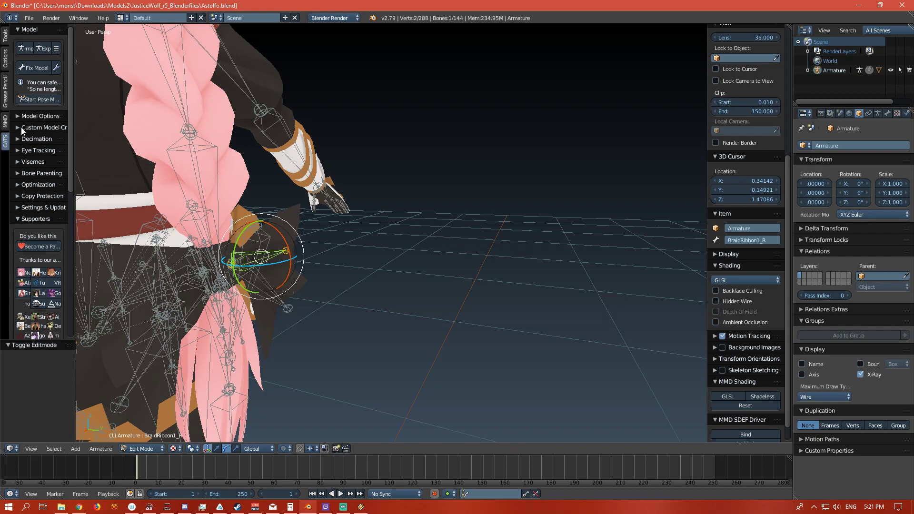
{"action": "left_click", "coordinate": [21, 127]}
{"action": "left_click", "coordinate": [21, 127]}
{"action": "left_click", "coordinate": [34, 116]}
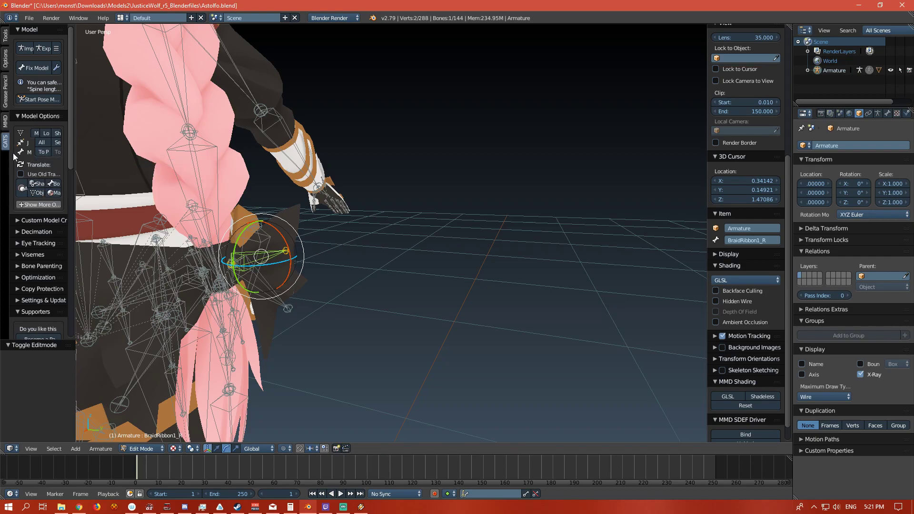
{"action": "left_click", "coordinate": [39, 153]}
Select the BraidRibbon2_R bone and merge its weights into its parent
{"action": "middle_click_drag", "start_coordinate": [279, 278], "coordinate": [346, 265]}
{"action": "right_click", "coordinate": [399, 260]}
{"action": "right_click", "coordinate": [299, 296]}
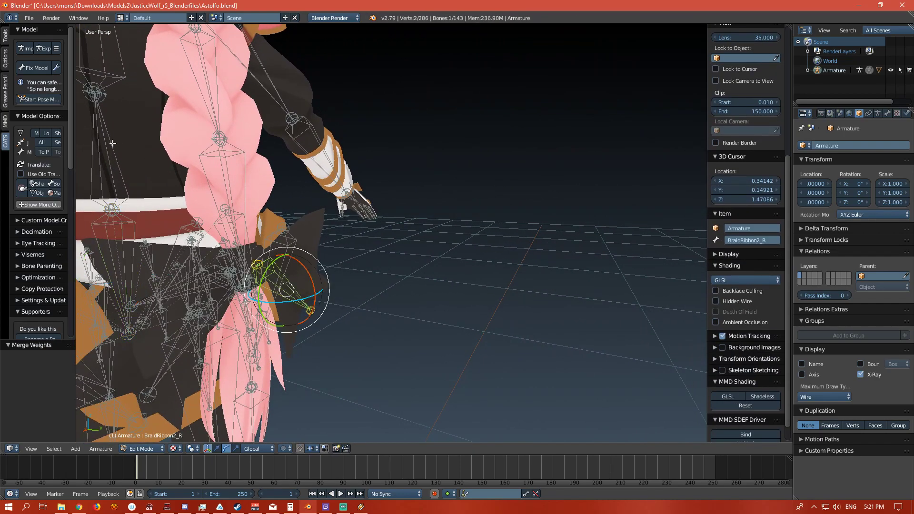
{"action": "left_click", "coordinate": [44, 152]}
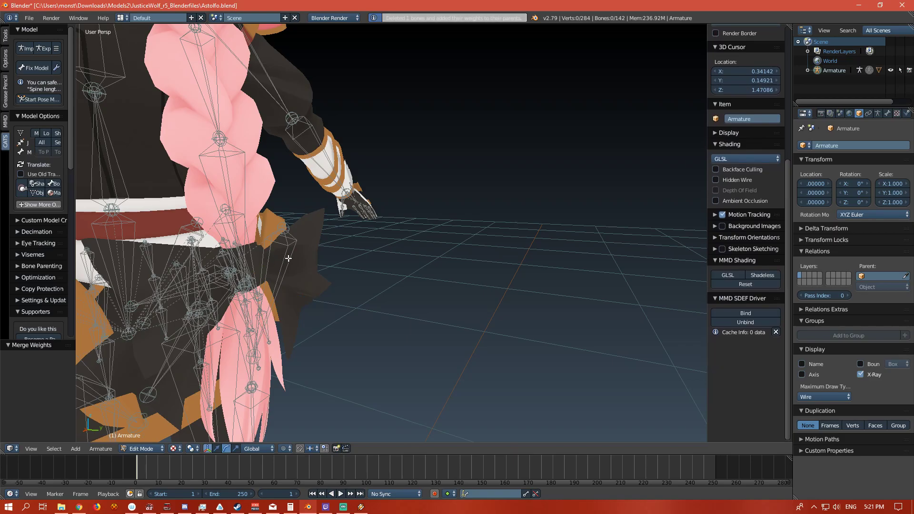
Select the BraidRibbon1_L bone beside the braid's lower end and merge its weights into its parent with the CATS model options
{"action": "middle_click_drag", "start_coordinate": [316, 335], "coordinate": [510, 204], "text": "shift"}
{"action": "scroll", "coordinate": [424, 230], "scroll_direction": "up", "scroll_amount": 5}
{"action": "middle_click_drag", "start_coordinate": [359, 232], "coordinate": [687, 264], "text": "shift"}
{"action": "scroll", "coordinate": [713, 263], "scroll_direction": "up", "scroll_amount": 5}
{"action": "right_click", "coordinate": [700, 262]}
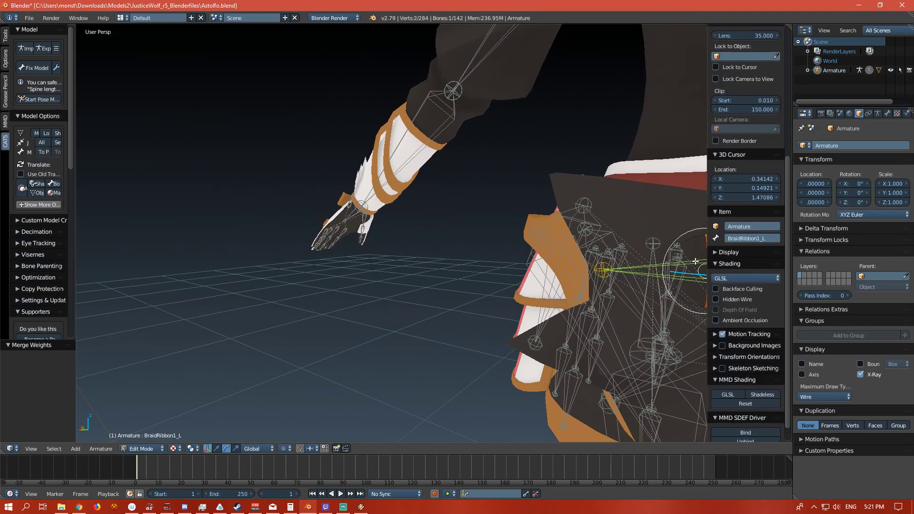
{"action": "key", "text": "KP_Decimal"}
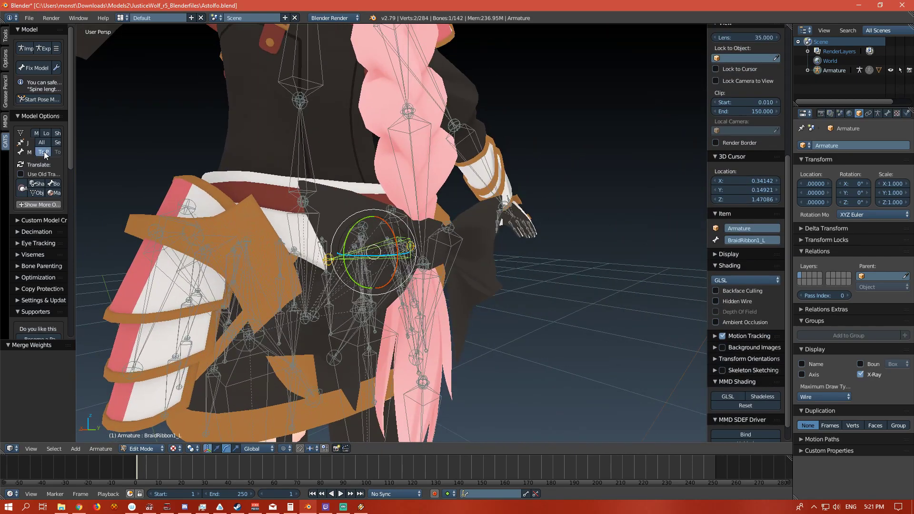
{"action": "left_click", "coordinate": [43, 152]}
Select the BraidRibbon2_L bone and merge its weights into its parent bone
{"action": "scroll", "coordinate": [232, 281], "scroll_direction": "up", "scroll_amount": 5}
{"action": "middle_click_drag", "start_coordinate": [201, 298], "coordinate": [514, 144], "text": "shift"}
{"action": "right_click", "coordinate": [342, 213]}
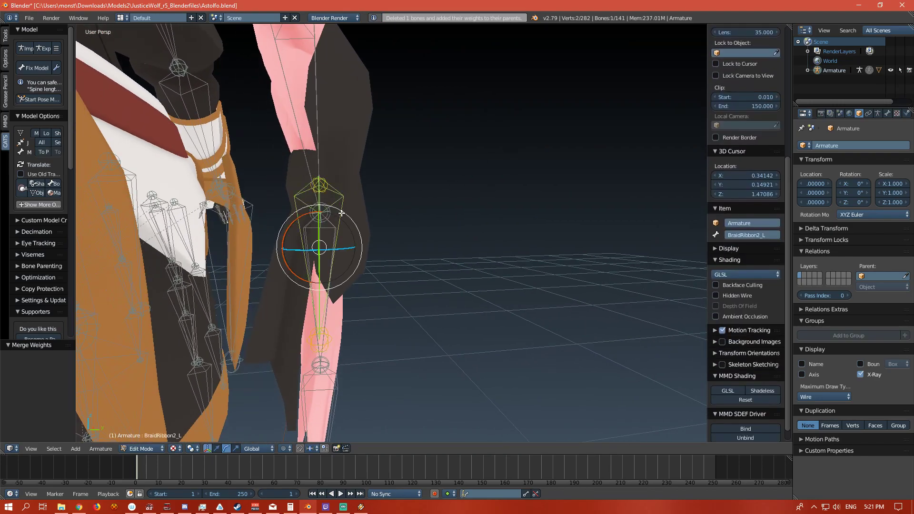
{"action": "left_click", "coordinate": [43, 152]}
Return the armature to Object Mode, switch it to Pose Mode and select the Braid5 bone at the ribbon
{"action": "middle_click_drag", "start_coordinate": [438, 228], "coordinate": [223, 236]}
{"action": "scroll", "coordinate": [288, 240], "scroll_direction": "down", "scroll_amount": 5}
{"action": "scroll", "coordinate": [240, 245], "scroll_direction": "up", "scroll_amount": 3}
{"action": "key", "text": "Tab"}
{"action": "middle_click_drag", "start_coordinate": [371, 272], "coordinate": [430, 236]}
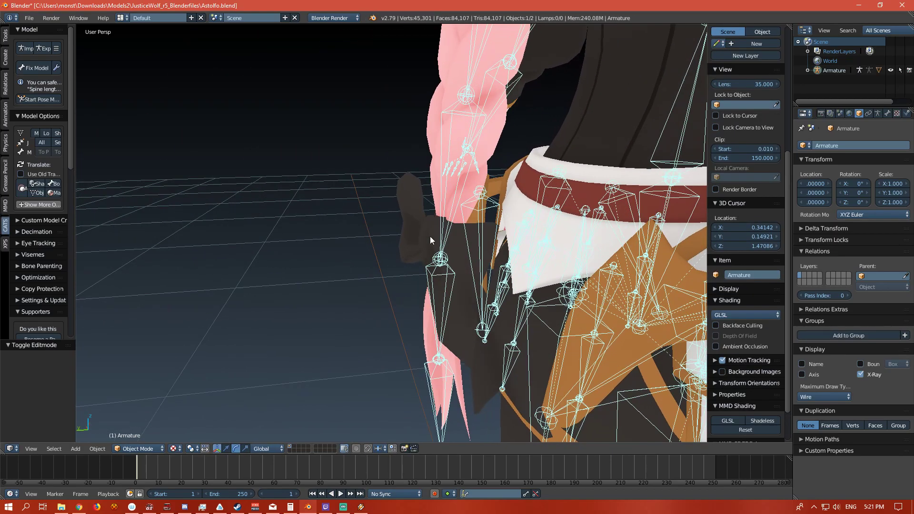
{"action": "right_click", "coordinate": [441, 132]}
{"action": "right_click", "coordinate": [440, 147]}
{"action": "left_click", "coordinate": [138, 448]}
{"action": "left_click", "coordinate": [144, 415]}
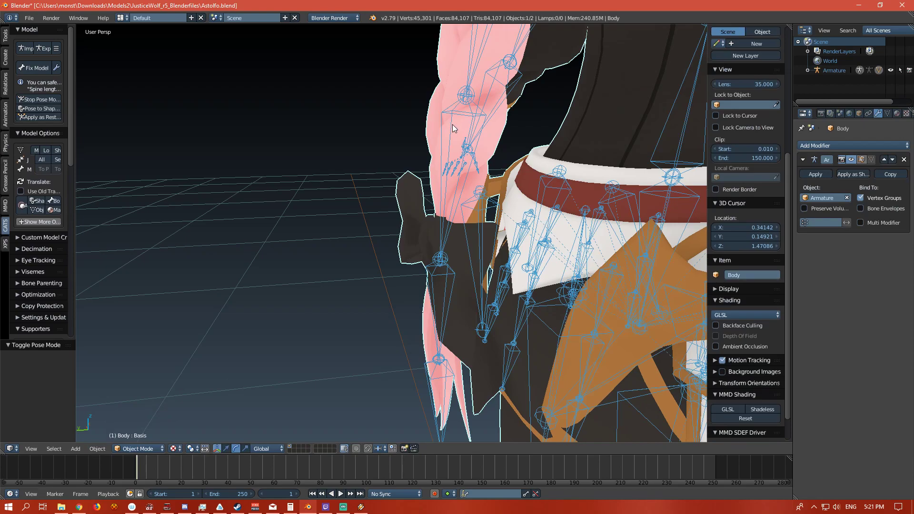
{"action": "right_click", "coordinate": [452, 124]}
Rotate the Braid5 bone to test the merged ribbon weights, and undo the rotation
{"action": "mouse_move", "coordinate": [443, 95]}
{"action": "left_mouse_down"}
{"action": "mouse_move", "coordinate": [444, 72]}
{"action": "mouse_move", "coordinate": [414, 85]}
{"action": "mouse_move", "coordinate": [413, 145]}
{"action": "mouse_move", "coordinate": [455, 90]}
{"action": "mouse_move", "coordinate": [448, 99]}
{"action": "left_mouse_up"}
{"action": "key", "text": "ctrl+z"}
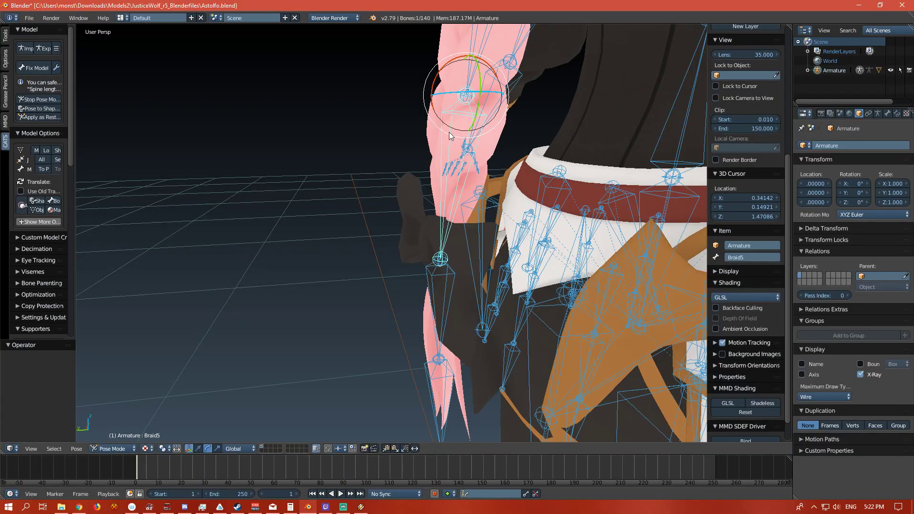
{"action": "middle_click_drag", "start_coordinate": [328, 259], "coordinate": [190, 286]}
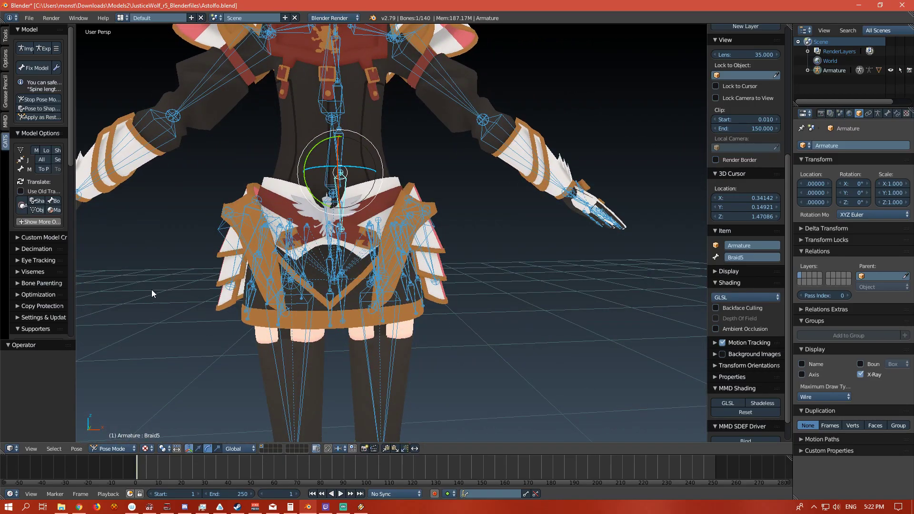
Put the armature in Edit Mode with Braid5 selected and switch to the translate manipulator
{"action": "middle_click_drag", "start_coordinate": [515, 271], "coordinate": [301, 345]}
{"action": "scroll", "coordinate": [195, 285], "scroll_direction": "up", "scroll_amount": 2}
{"action": "key", "text": "Tab"}
{"action": "left_click", "coordinate": [217, 448]}
{"action": "middle_click_drag", "start_coordinate": [257, 416], "coordinate": [328, 365]}
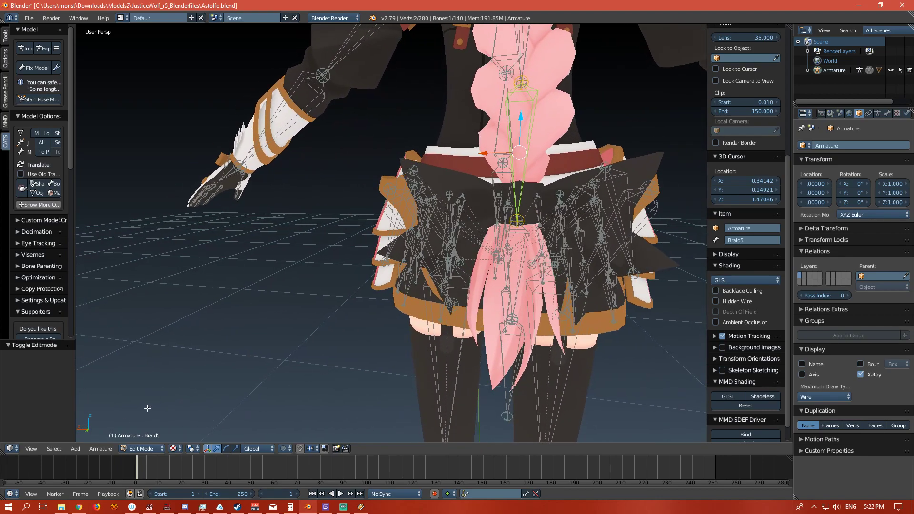
Extrude a new bone from the end of Braid5 toward the ribbon's upper outer corner, about X 0.093, Y 0.015, Z 0.039
{"action": "key", "text": "KP_5"}
{"action": "scroll", "coordinate": [239, 328], "scroll_direction": "down", "scroll_amount": 5}
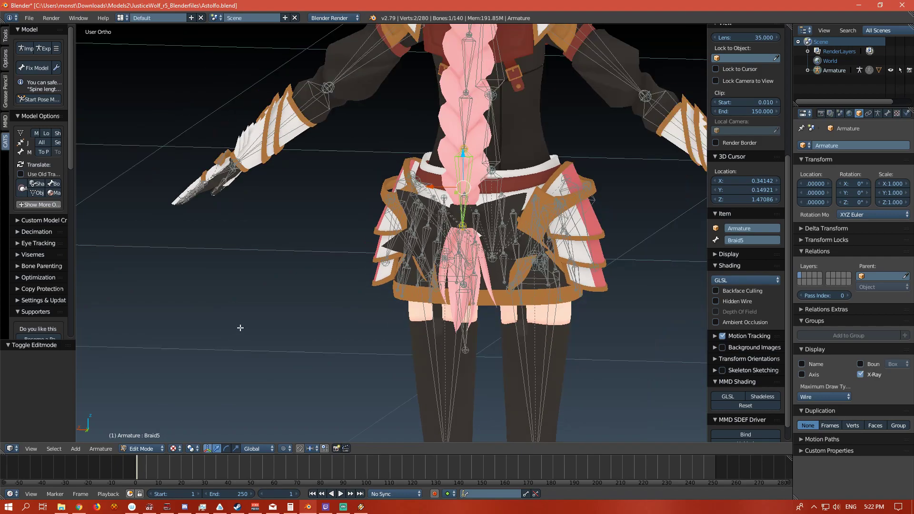
{"action": "key", "text": "KP_5"}
{"action": "middle_click_drag", "start_coordinate": [240, 329], "coordinate": [249, 325]}
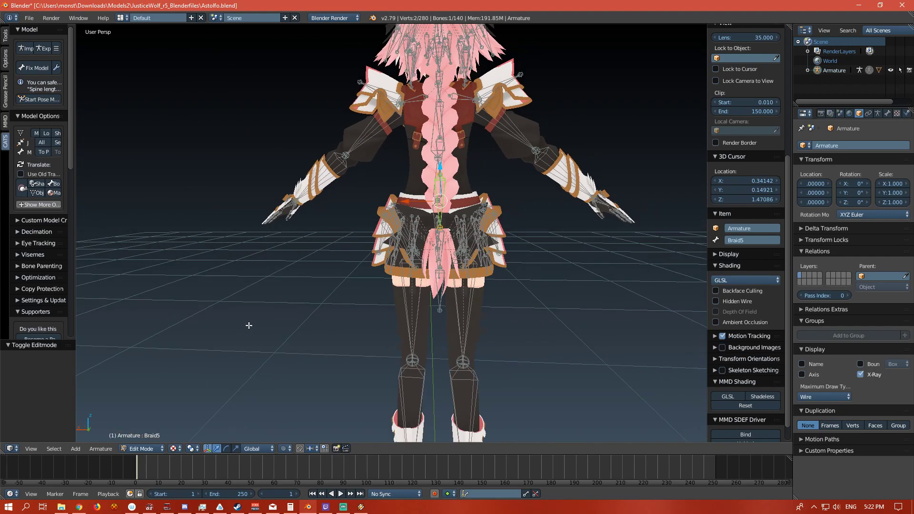
{"action": "key", "text": "KP_8"}
{"action": "middle_click_drag", "start_coordinate": [310, 270], "coordinate": [293, 296]}
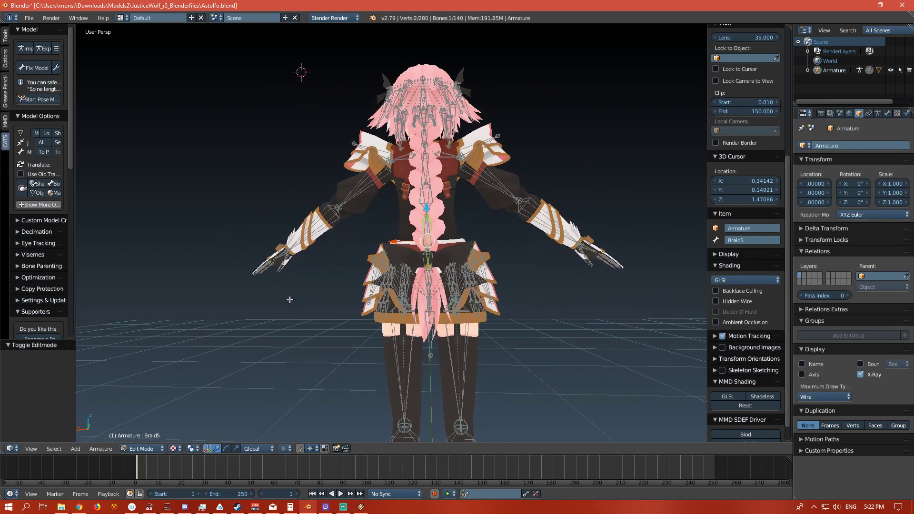
{"action": "scroll", "coordinate": [345, 322], "scroll_direction": "up", "scroll_amount": 5}
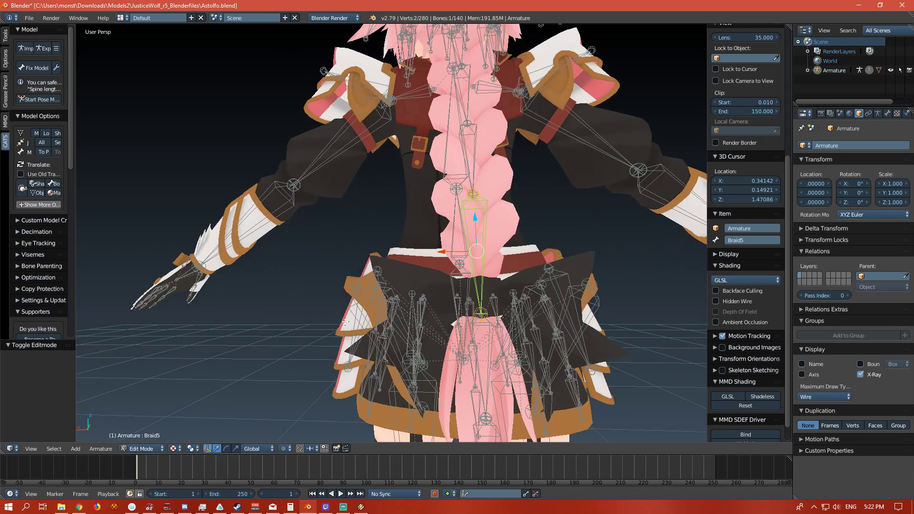
{"action": "key", "text": "e"}
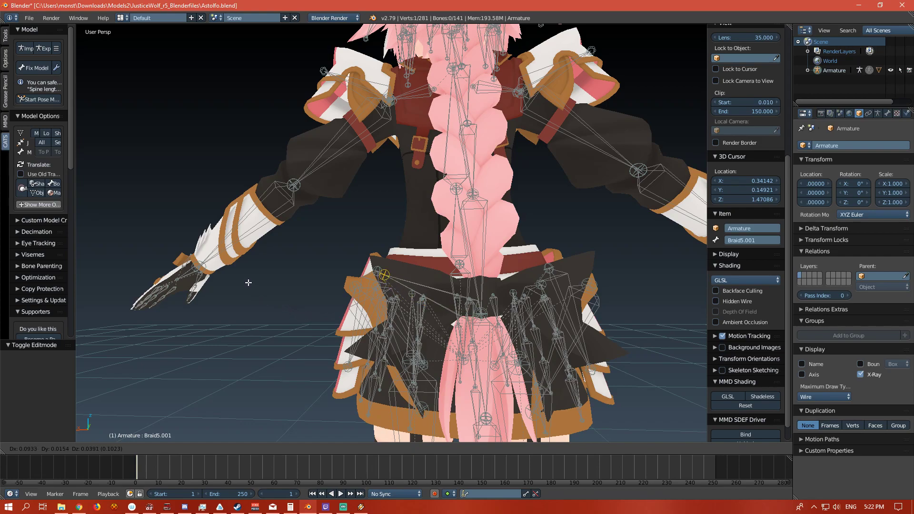
{"action": "left_click", "coordinate": [248, 283]}
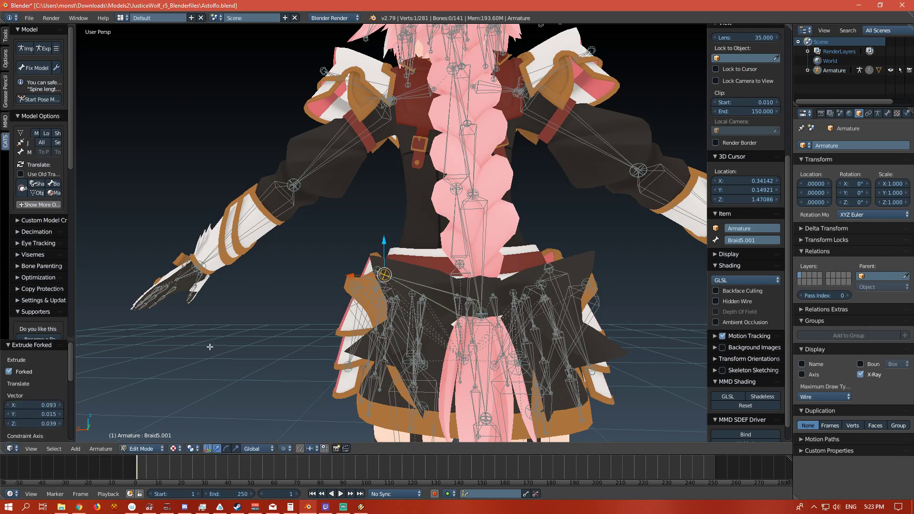
Select the whole extruded ribbon bone and apply Make Parent with the Connected option
{"action": "right_click", "coordinate": [439, 291]}
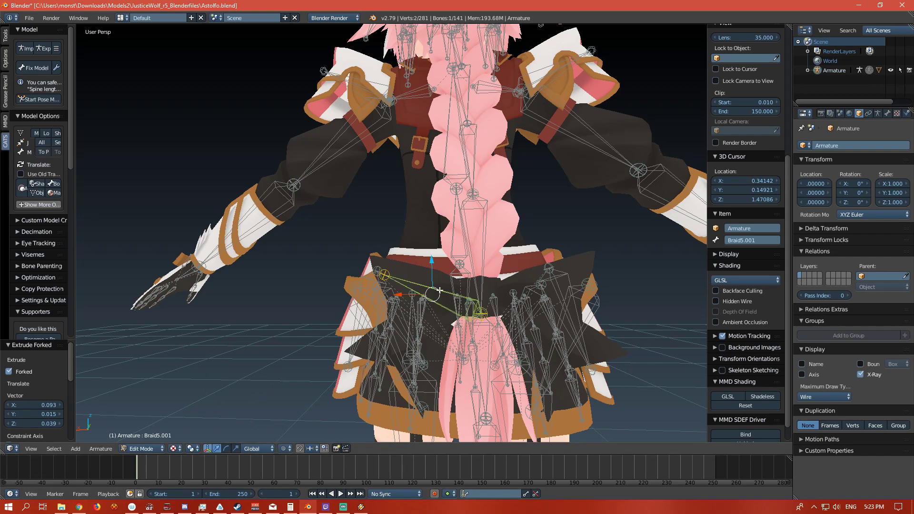
{"action": "key", "text": "ctrl+p"}
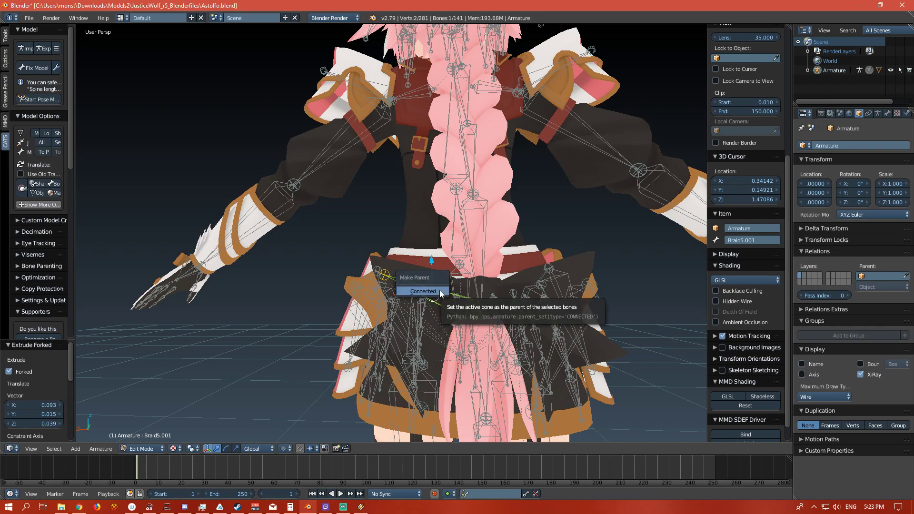
{"action": "left_click", "coordinate": [439, 291]}
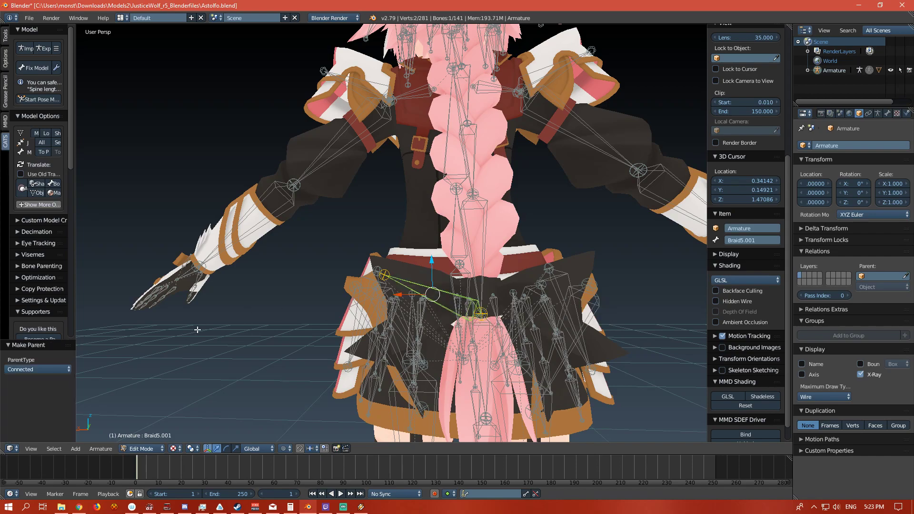
Switch the armature to Pose Mode and set the parent of the new ribbon bone With Automatic Weights
{"action": "key", "text": "ctrl+Tab"}
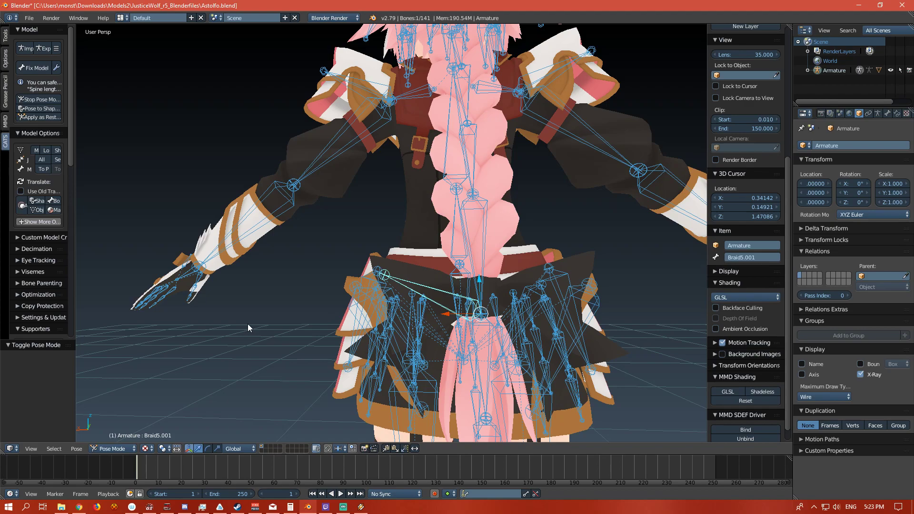
{"action": "key", "text": "ctrl+p"}
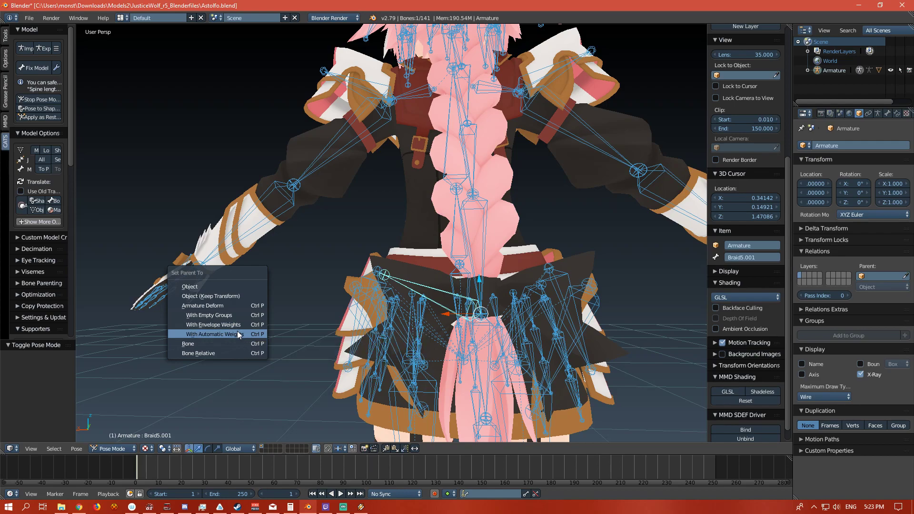
{"action": "left_click", "coordinate": [238, 334]}
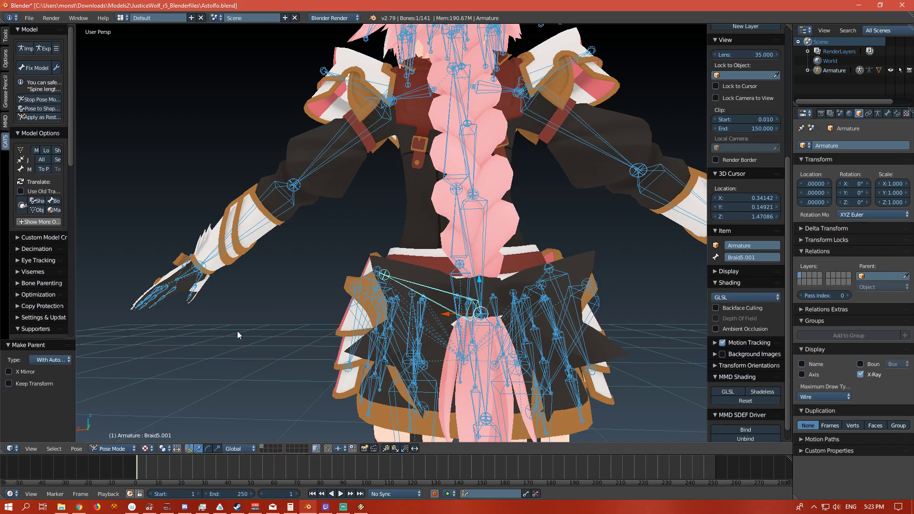
{"action": "mouse_move", "coordinate": [237, 334]}
{"action": "middle_mouse_down"}
{"action": "mouse_move", "coordinate": [158, 351]}
{"action": "mouse_move", "coordinate": [238, 338]}
{"action": "middle_mouse_up"}
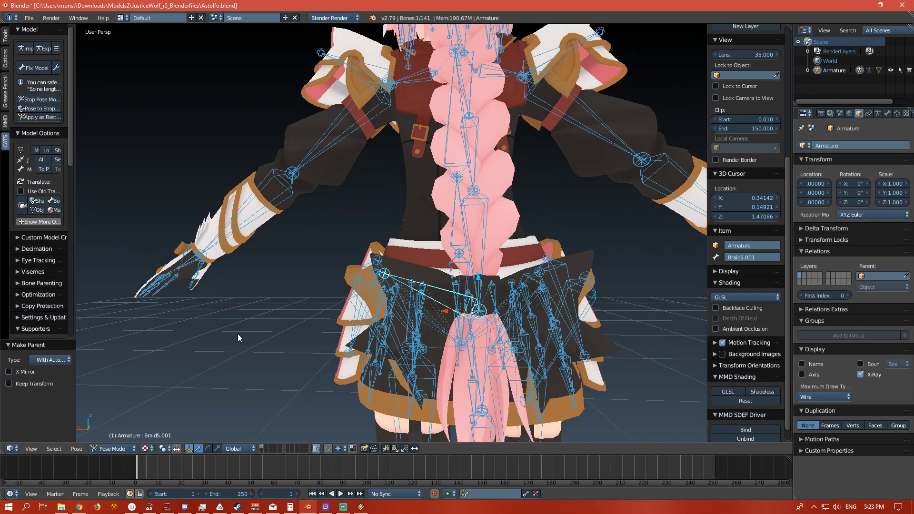
{"action": "key", "text": "ctrl+p"}
Test-rotate the new ribbon bone by about -63° around the global Z axis, and undo the rotation
{"action": "left_click", "coordinate": [208, 449]}
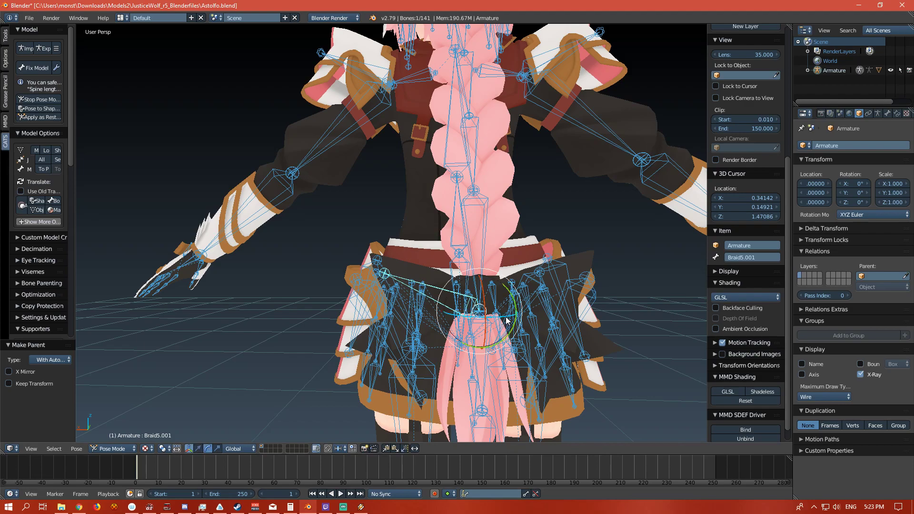
{"action": "left_click_drag", "start_coordinate": [507, 320], "coordinate": [523, 264]}
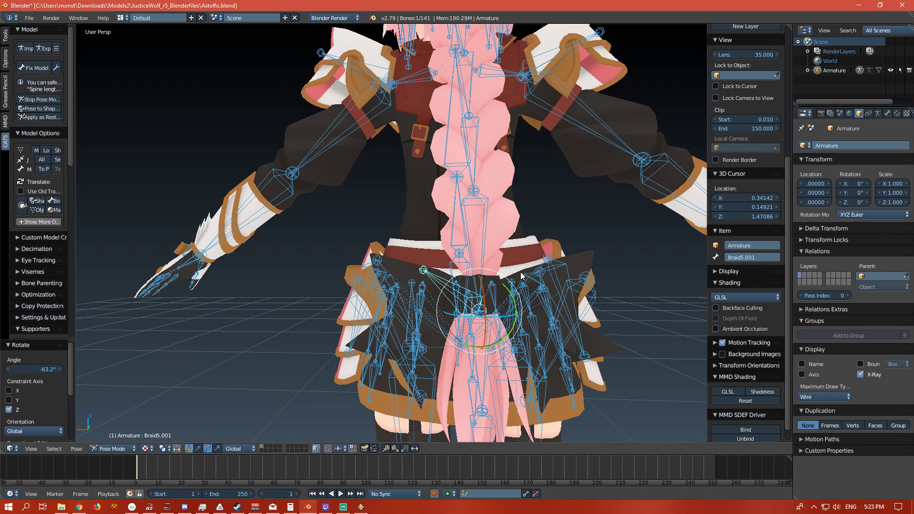
{"action": "key", "text": "ctrl+z"}
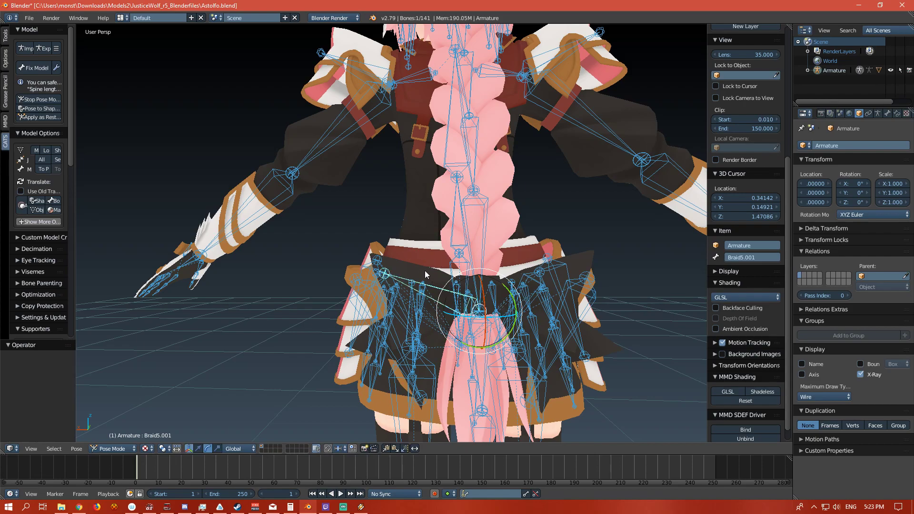
Select the Body mesh, enter Edit Mode and select all linked vertices of the ribbon half around the new bone
{"action": "right_click", "coordinate": [424, 270]}
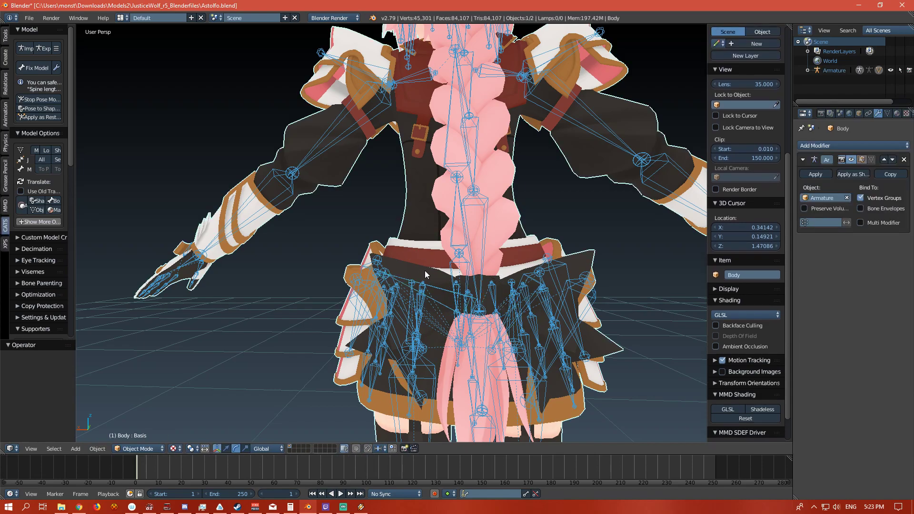
{"action": "key", "text": "Tab"}
{"action": "middle_click_drag", "start_coordinate": [425, 270], "coordinate": [349, 308]}
{"action": "right_click", "coordinate": [402, 243]}
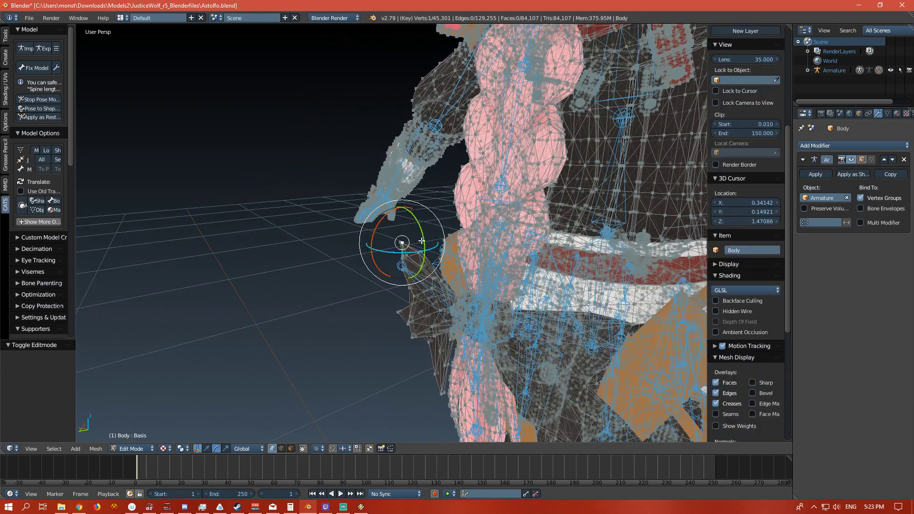
{"action": "key", "text": "ctrl+l"}
{"action": "middle_click_drag", "start_coordinate": [422, 241], "coordinate": [362, 256]}
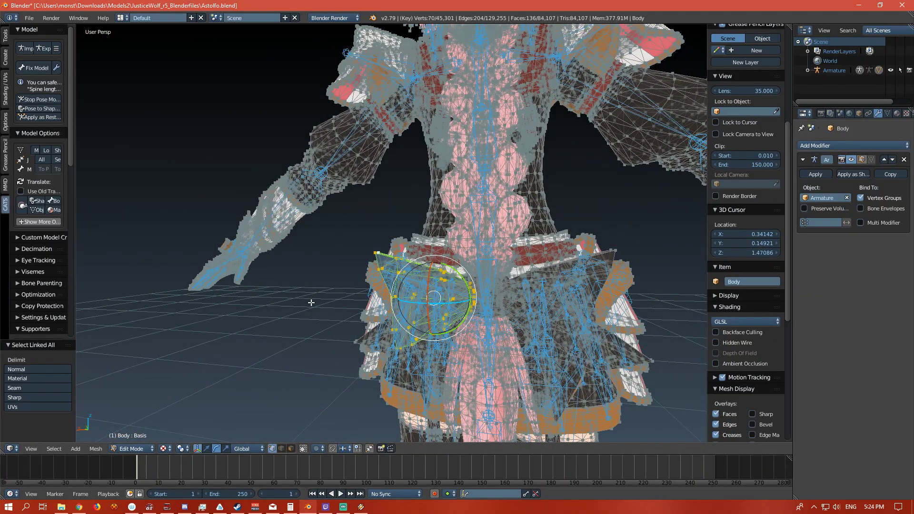
Leave Edit Mode and put the Body mesh in Weight Paint Mode with the ribbon vertices still masked
{"action": "key", "text": "Tab"}
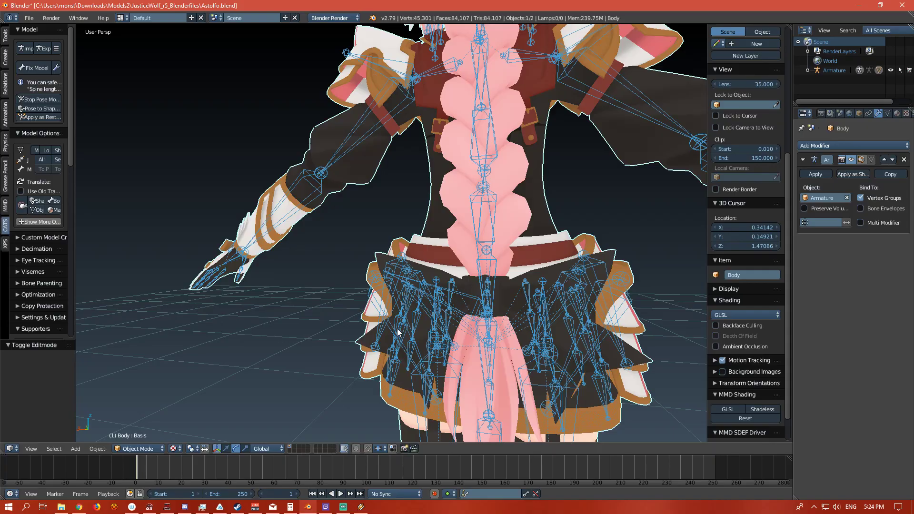
{"action": "left_click", "coordinate": [140, 448]}
{"action": "left_click", "coordinate": [146, 397]}
{"action": "mouse_move", "coordinate": [259, 338]}
{"action": "middle_mouse_down"}
{"action": "mouse_move", "coordinate": [207, 379]}
{"action": "mouse_move", "coordinate": [319, 346]}
{"action": "mouse_move", "coordinate": [416, 347]}
{"action": "mouse_move", "coordinate": [463, 310]}
{"action": "mouse_move", "coordinate": [387, 285]}
{"action": "mouse_move", "coordinate": [281, 331]}
{"action": "mouse_move", "coordinate": [204, 383]}
{"action": "mouse_move", "coordinate": [220, 365]}
{"action": "middle_mouse_up"}
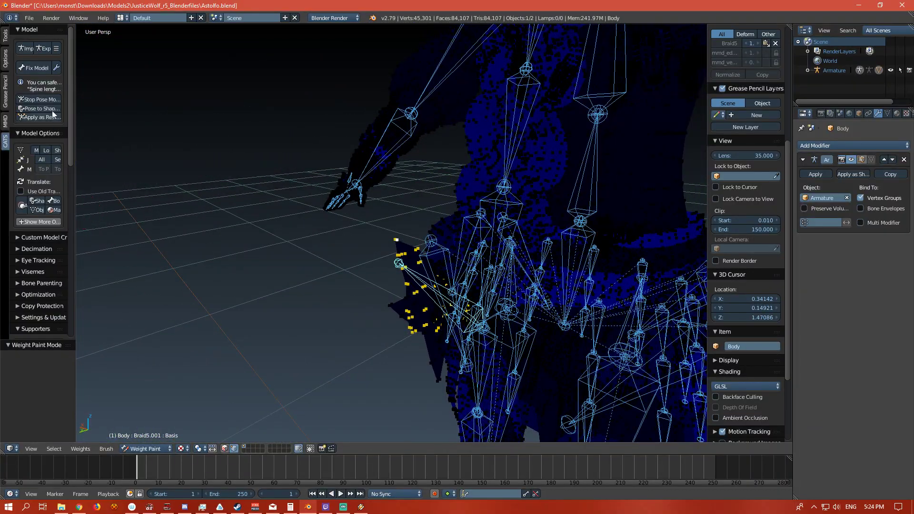
Paint the masked ribbon half at weight 1.000 for the new bone with the 35 px Draw brush, checking it from several sides
{"action": "left_click", "coordinate": [6, 37]}
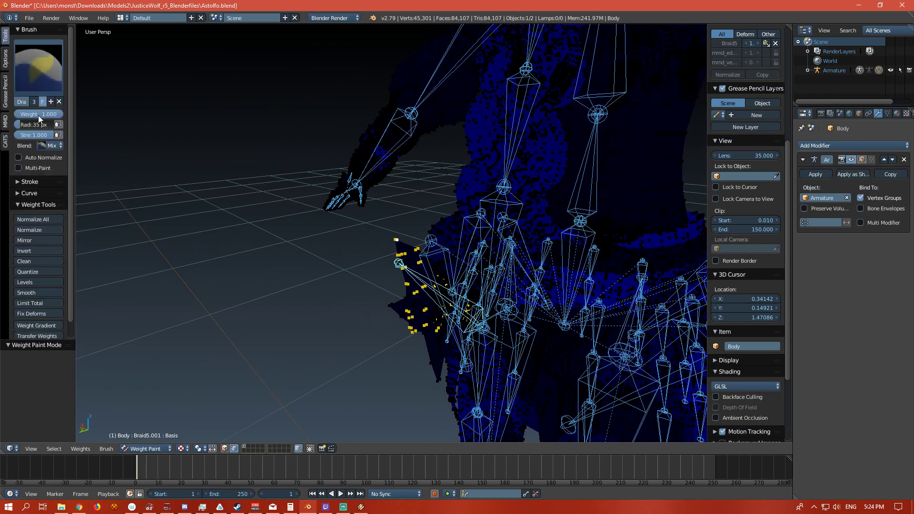
{"action": "mouse_move", "coordinate": [417, 311]}
{"action": "left_mouse_down"}
{"action": "mouse_move", "coordinate": [446, 318]}
{"action": "mouse_move", "coordinate": [408, 295]}
{"action": "mouse_move", "coordinate": [403, 242]}
{"action": "left_mouse_up"}
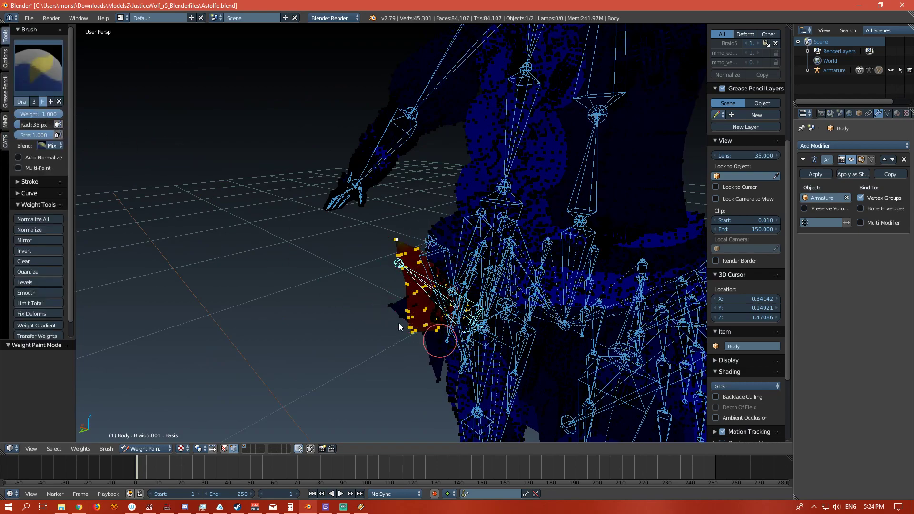
{"action": "left_click", "coordinate": [395, 233]}
{"action": "mouse_move", "coordinate": [418, 315]}
{"action": "left_mouse_down"}
{"action": "mouse_move", "coordinate": [412, 293]}
{"action": "mouse_move", "coordinate": [469, 309]}
{"action": "mouse_move", "coordinate": [445, 333]}
{"action": "mouse_move", "coordinate": [428, 309]}
{"action": "left_mouse_up"}
{"action": "middle_click_drag", "start_coordinate": [316, 285], "coordinate": [499, 225]}
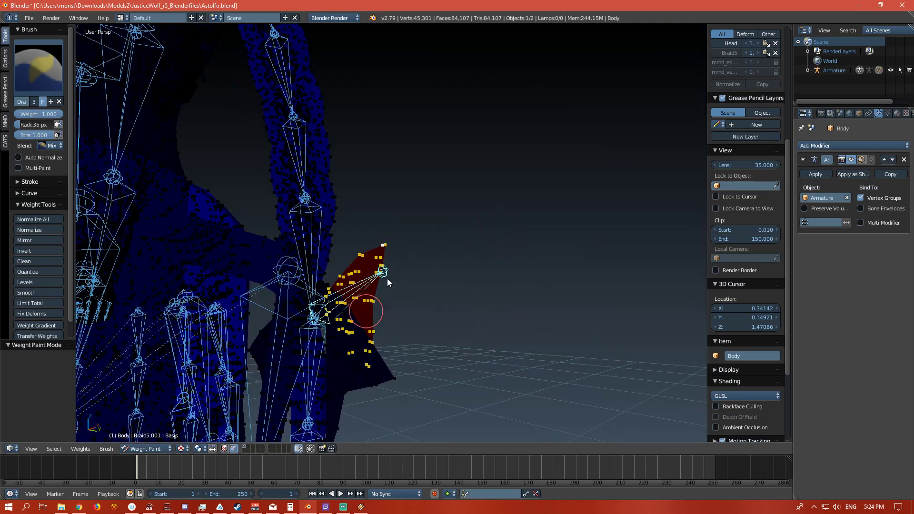
{"action": "mouse_move", "coordinate": [485, 332]}
{"action": "middle_mouse_down"}
{"action": "mouse_move", "coordinate": [552, 251]}
{"action": "mouse_move", "coordinate": [375, 217]}
{"action": "middle_mouse_up"}
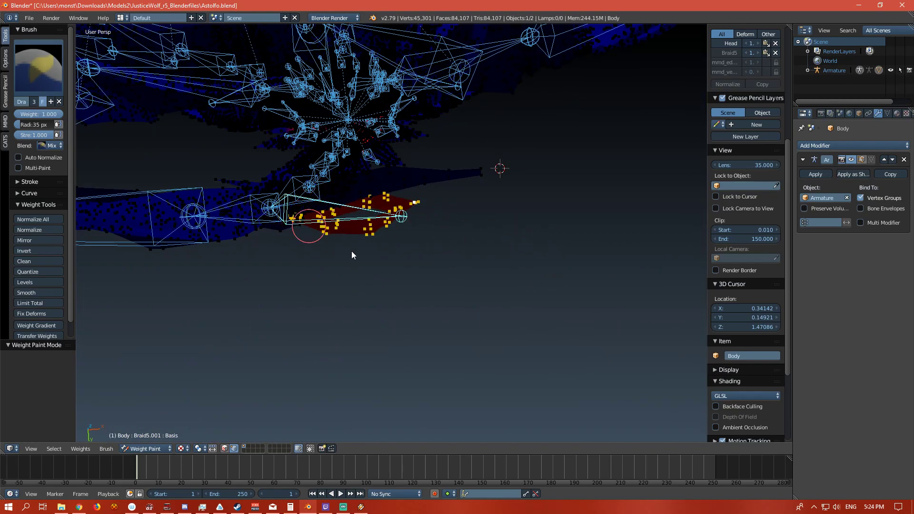
{"action": "mouse_move", "coordinate": [310, 227]}
{"action": "middle_mouse_down"}
{"action": "mouse_move", "coordinate": [544, 262]}
{"action": "mouse_move", "coordinate": [438, 308]}
{"action": "mouse_move", "coordinate": [383, 303]}
{"action": "mouse_move", "coordinate": [316, 320]}
{"action": "mouse_move", "coordinate": [297, 295]}
{"action": "mouse_move", "coordinate": [298, 322]}
{"action": "mouse_move", "coordinate": [261, 363]}
{"action": "middle_mouse_up"}
Return the body to Object Mode and select the new ribbon bone in the posed armature
{"action": "left_click", "coordinate": [144, 448]}
{"action": "left_click", "coordinate": [143, 437]}
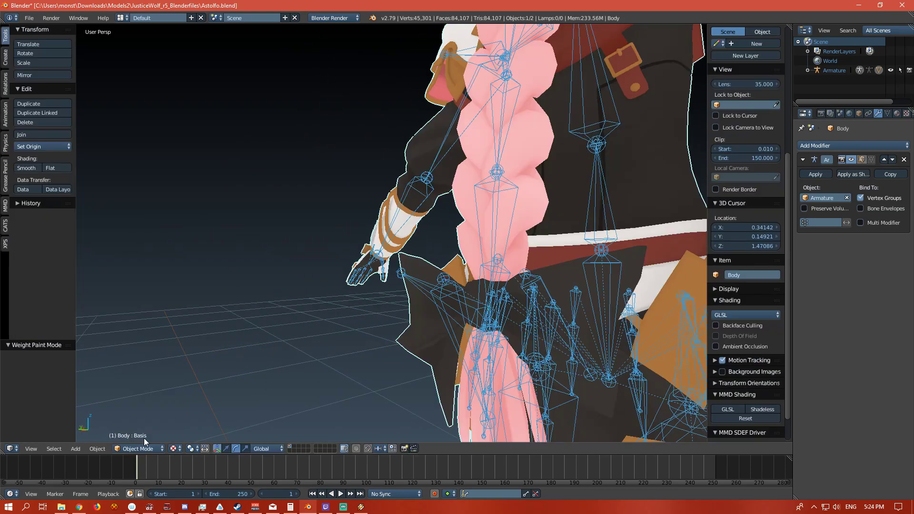
{"action": "right_click", "coordinate": [428, 282]}
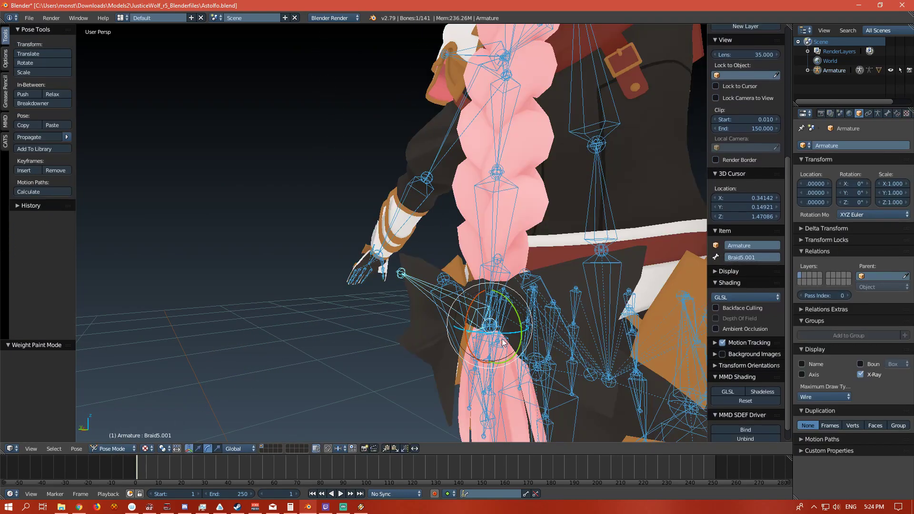
Test-rotate the new ribbon bone in the posed armature and undo the rotation
{"action": "key", "text": "r"}
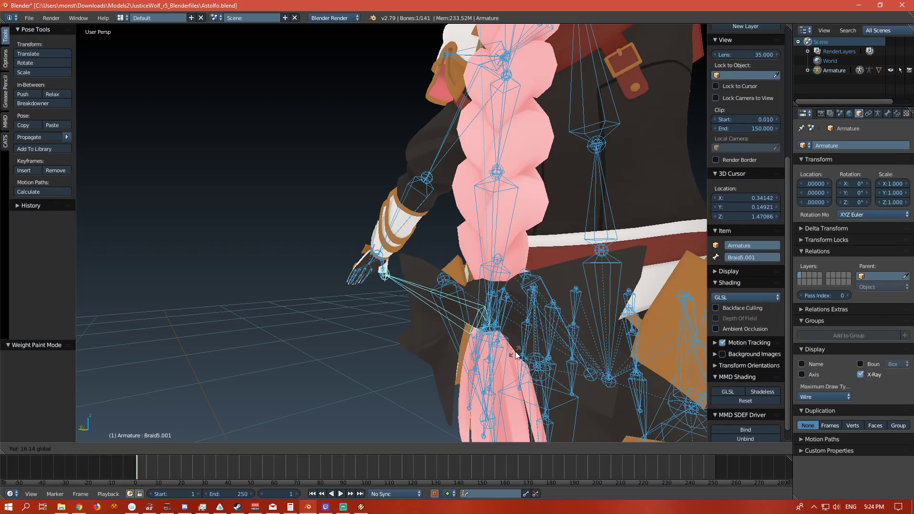
{"action": "left_click", "coordinate": [460, 341]}
{"action": "key", "text": "ctrl+z"}
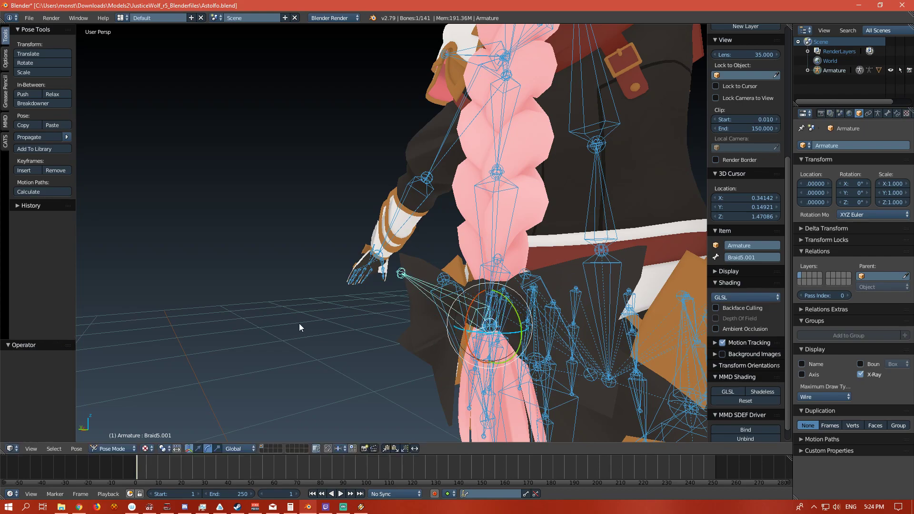
Try parenting with envelope weights, then test-rotate the new ribbon bone and undo the rotation
{"action": "key", "text": "ctrl+p"}
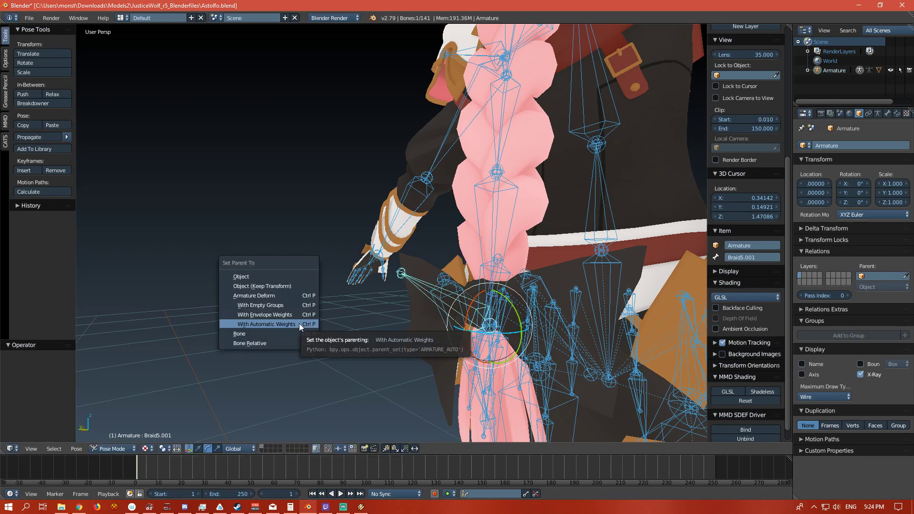
{"action": "left_click", "coordinate": [266, 315]}
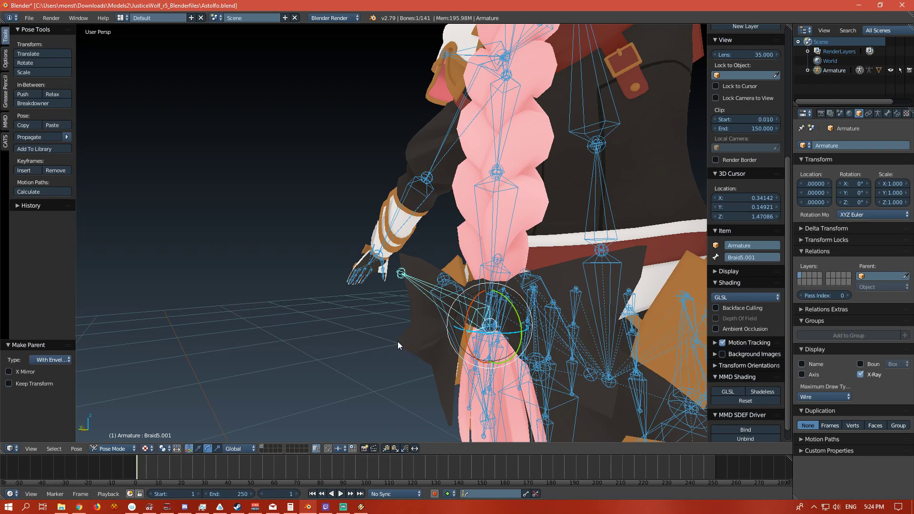
{"action": "left_click_drag", "start_coordinate": [504, 336], "coordinate": [496, 360]}
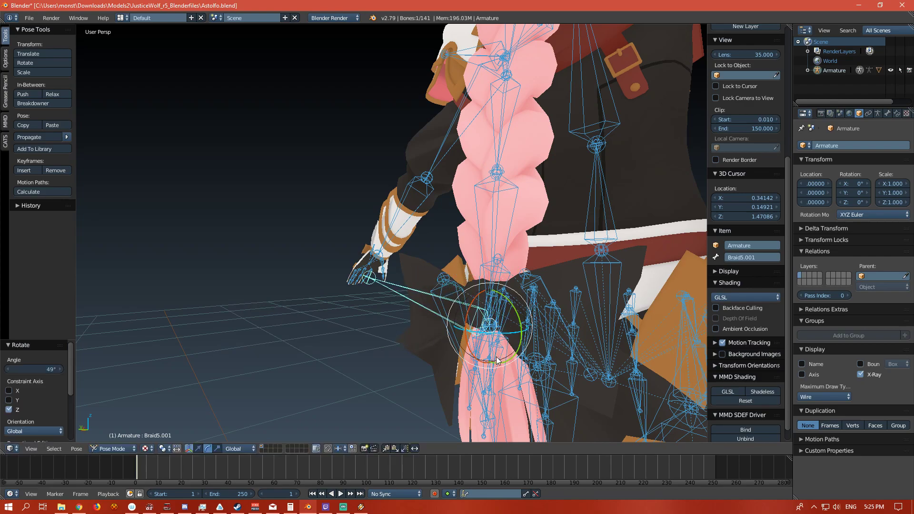
{"action": "key", "text": "ctrl+z"}
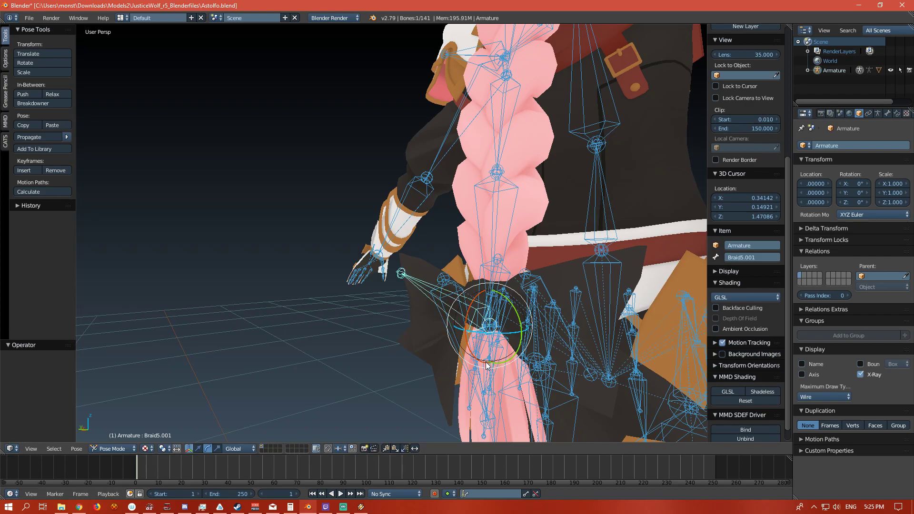
Try parenting with empty groups, then rotate the new ribbon bone as a test and undo the rotation
{"action": "key", "text": "ctrl+p"}
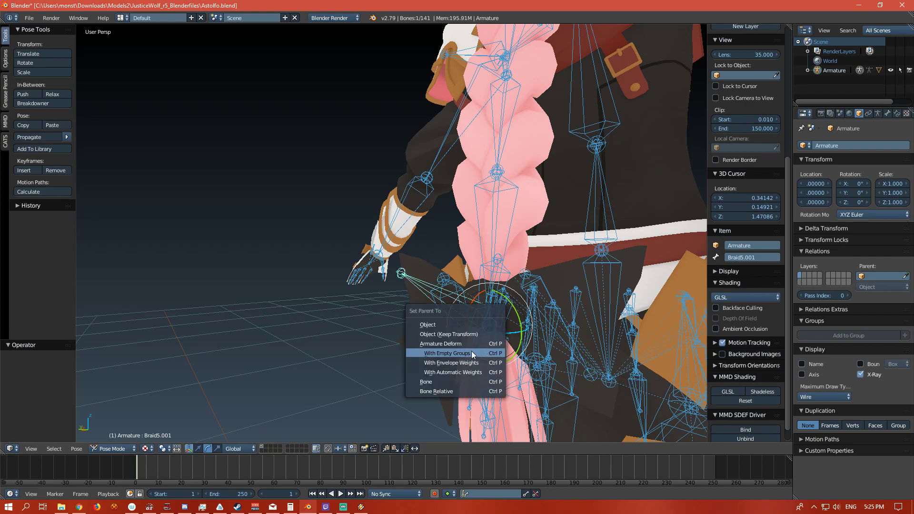
{"action": "left_click", "coordinate": [471, 354]}
{"action": "key", "text": "r"}
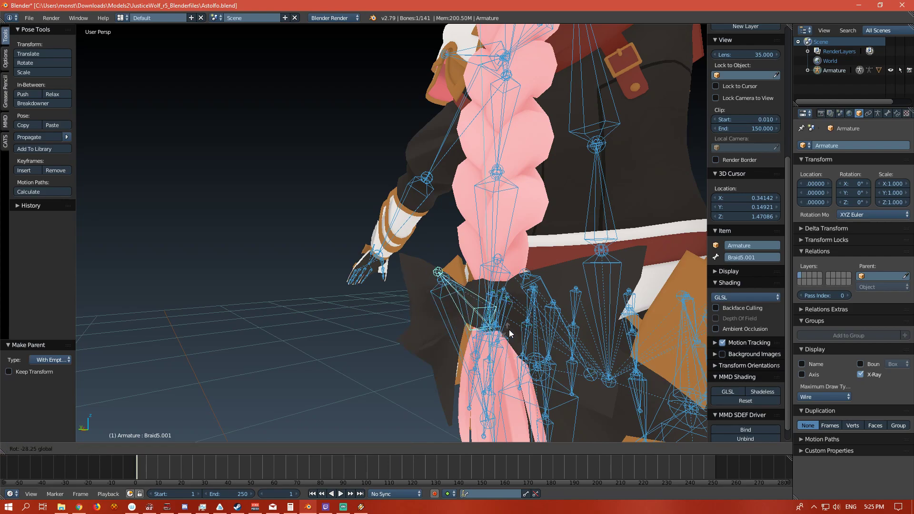
{"action": "left_click", "coordinate": [458, 320]}
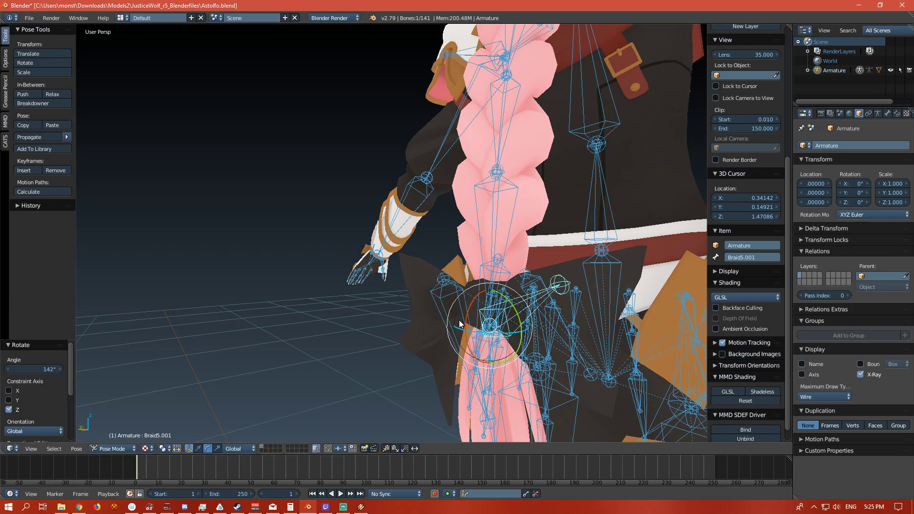
{"action": "key", "text": "ctrl+z"}
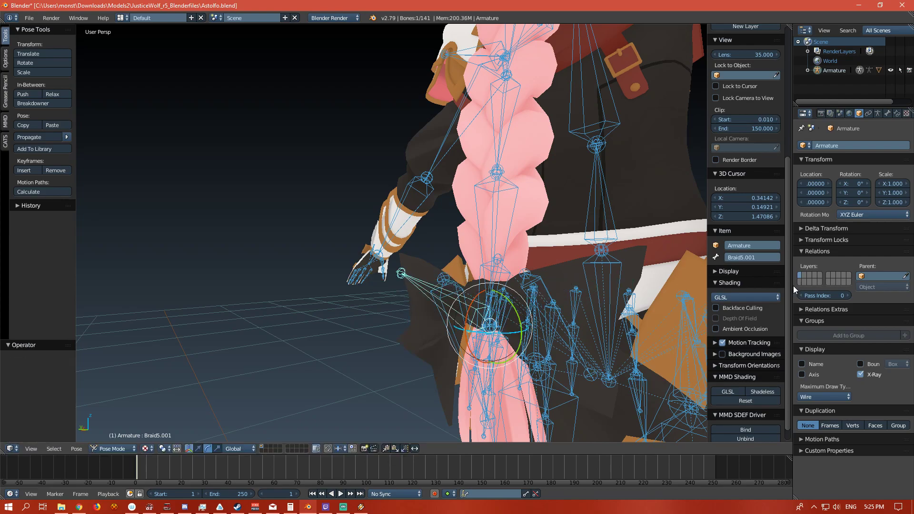
Open the new ribbon bone's properties and examine its settings and its place behind the braid
{"action": "left_click", "coordinate": [887, 113]}
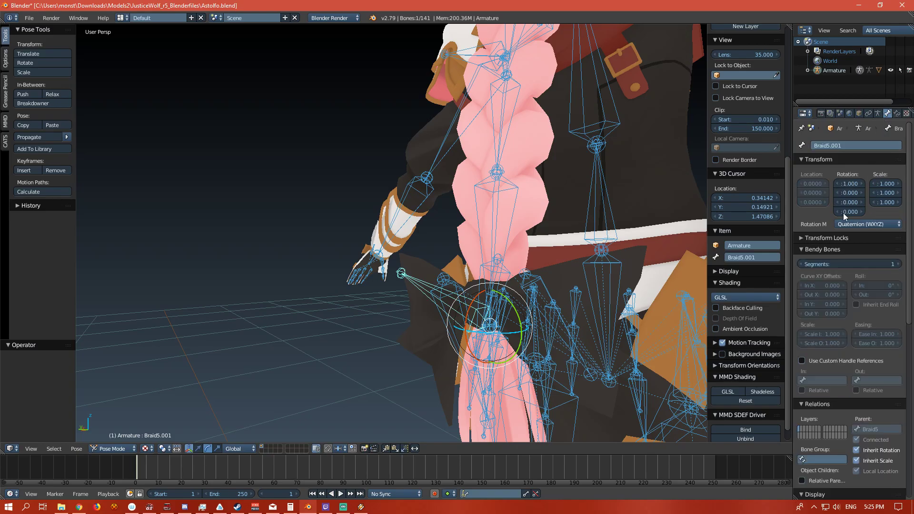
{"action": "middle_click_drag", "start_coordinate": [395, 269], "coordinate": [421, 285]}
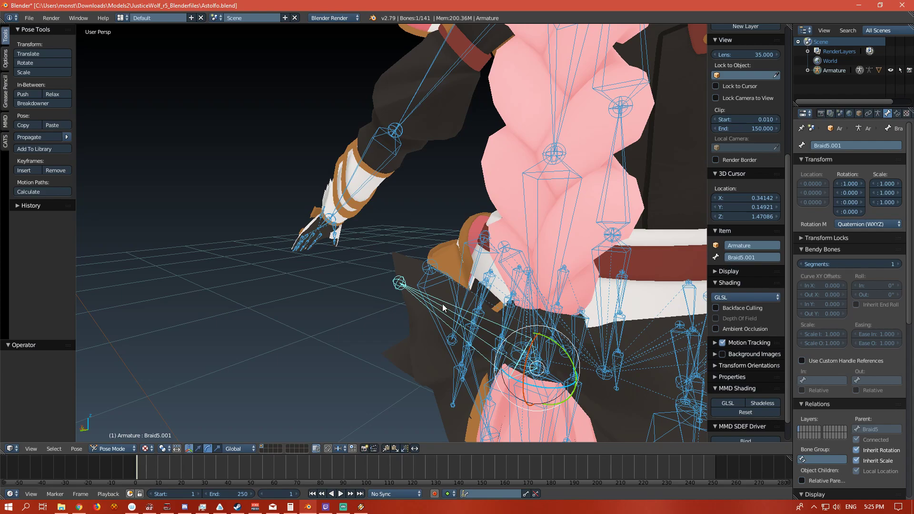
Select the Body mesh and the ribbon bone's armature, try parenting with automatic weights, then test-rotate the bone and undo the rotation
{"action": "right_click", "coordinate": [416, 267]}
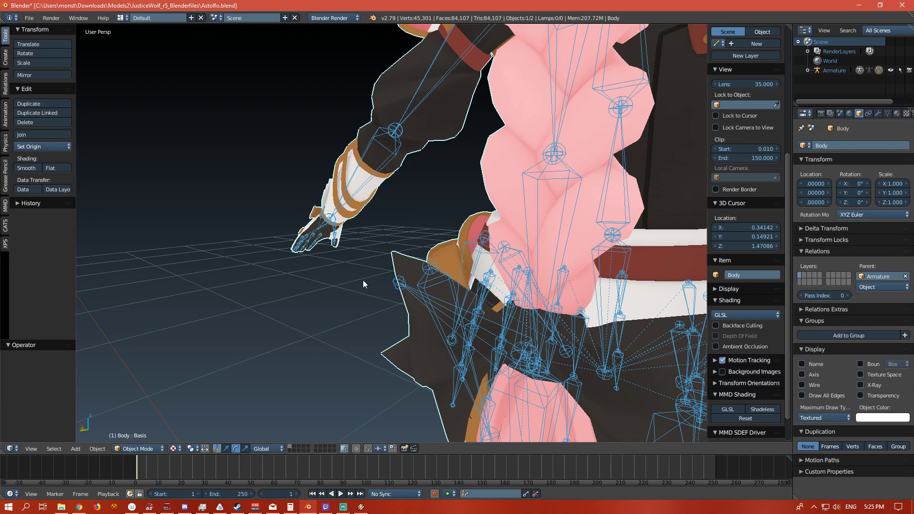
{"action": "right_click", "coordinate": [415, 295]}
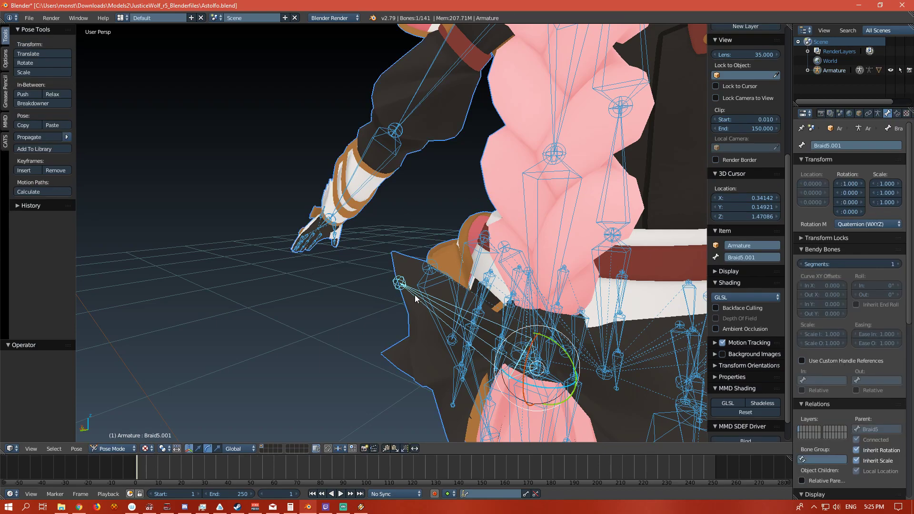
{"action": "key", "text": "ctrl+p"}
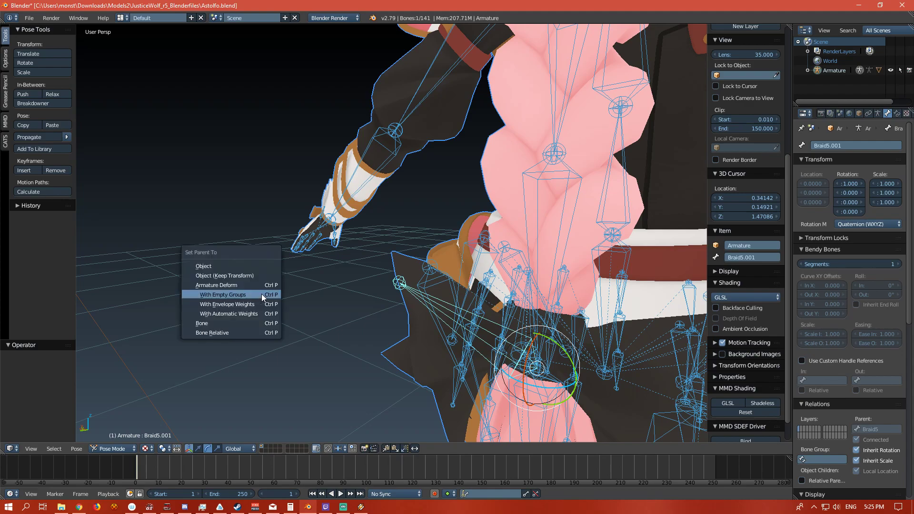
{"action": "left_click", "coordinate": [241, 313]}
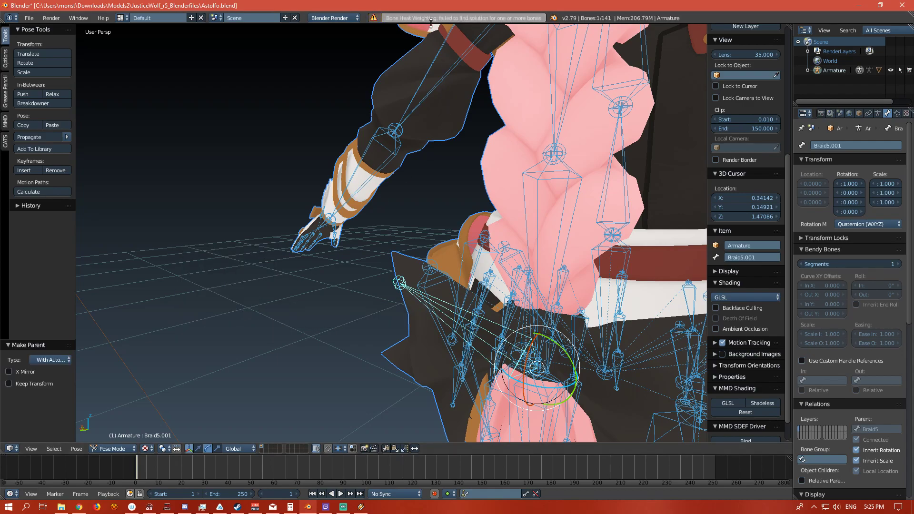
{"action": "left_click_drag", "start_coordinate": [533, 389], "coordinate": [521, 392]}
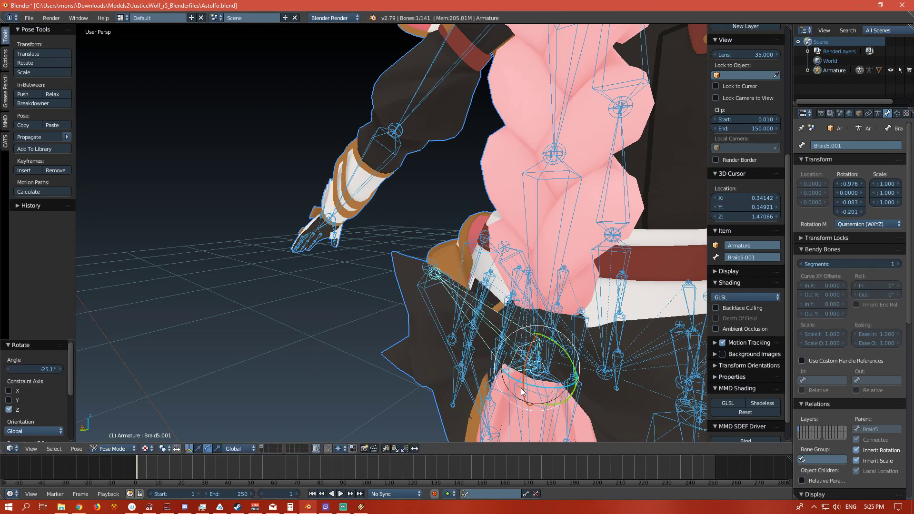
{"action": "key", "text": "ctrl+z"}
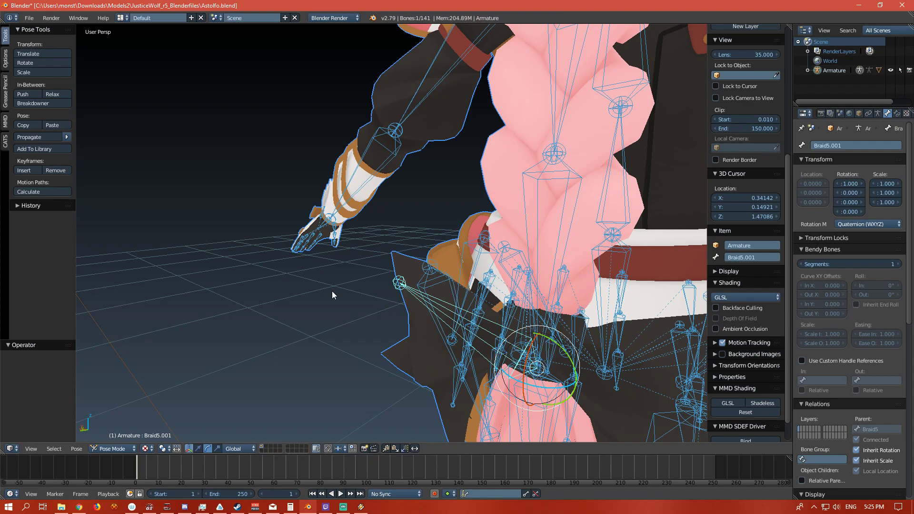
Parent the Body mesh to the armature with empty groups, then test-rotate the ribbon bone and undo the rotation
{"action": "key", "text": "ctrl+p"}
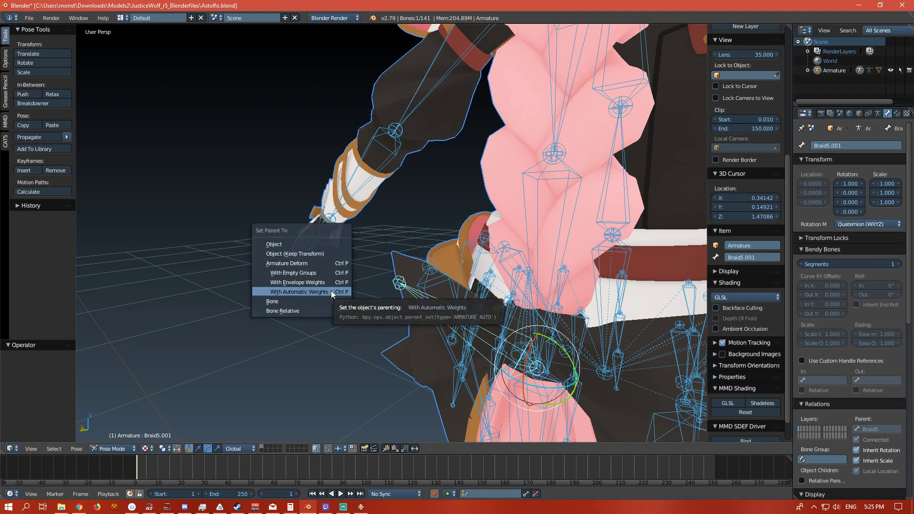
{"action": "left_click", "coordinate": [313, 273]}
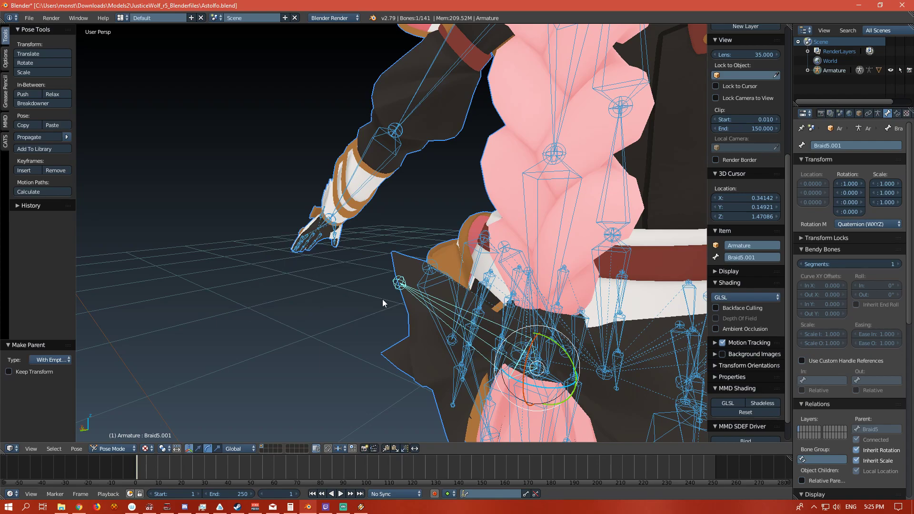
{"action": "left_click_drag", "start_coordinate": [532, 384], "coordinate": [541, 383]}
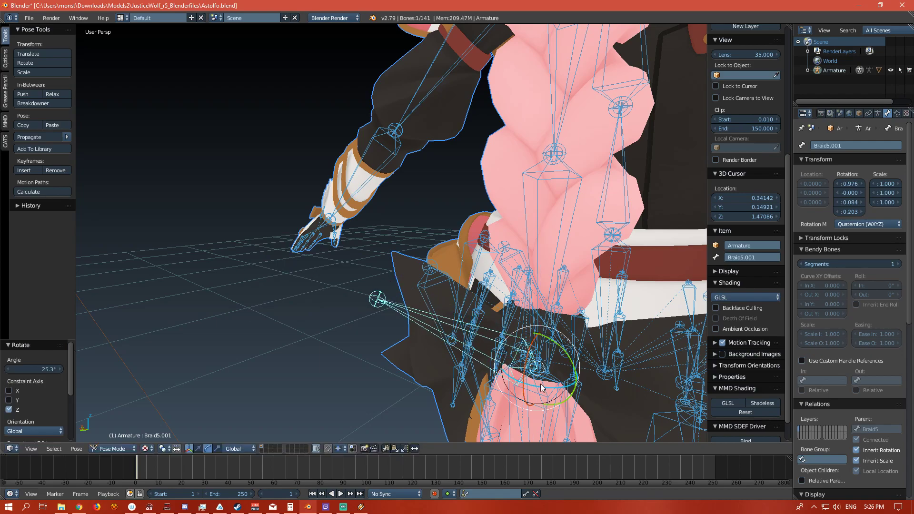
{"action": "key", "text": "ctrl+z"}
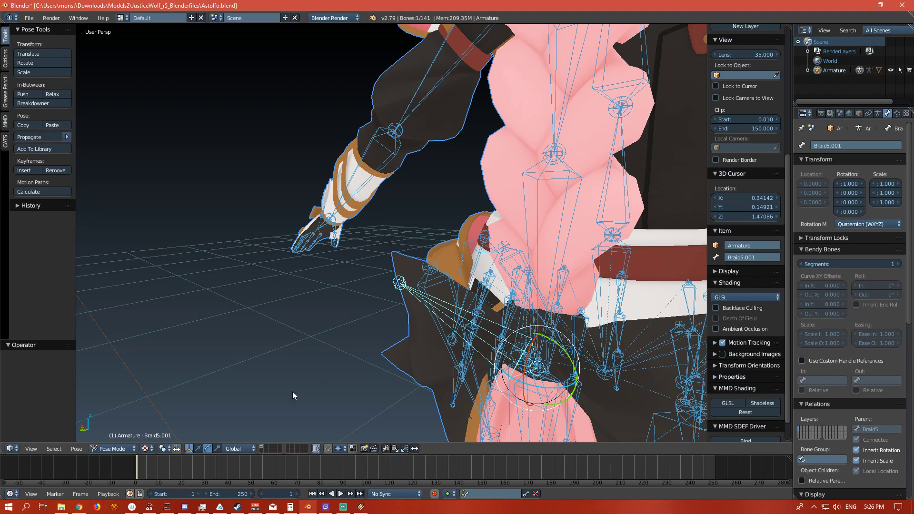
Put the Body mesh in Weight Paint Mode and paint the masked ribbon vertices at weight 1.000 for the new ribbon bone
{"action": "left_click", "coordinate": [113, 448]}
{"action": "left_click", "coordinate": [111, 438]}
{"action": "right_click", "coordinate": [430, 364]}
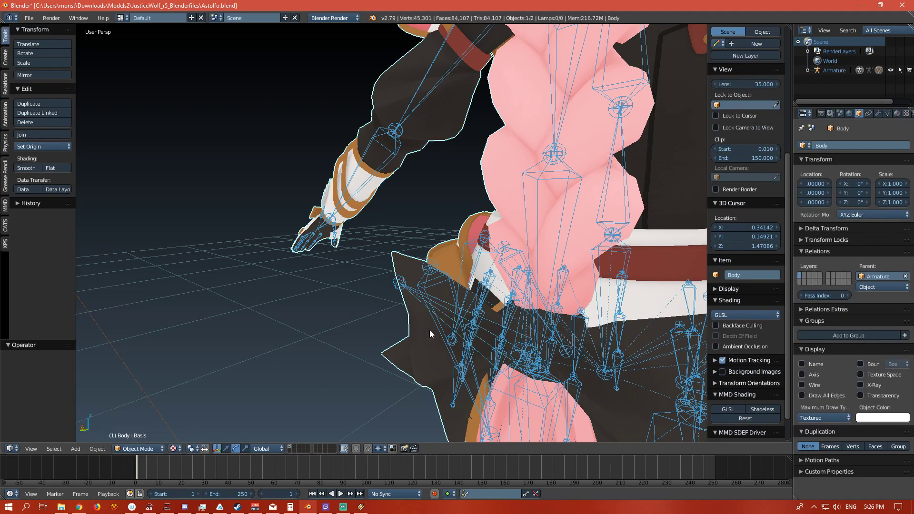
{"action": "left_click", "coordinate": [138, 449]}
{"action": "left_click", "coordinate": [143, 395]}
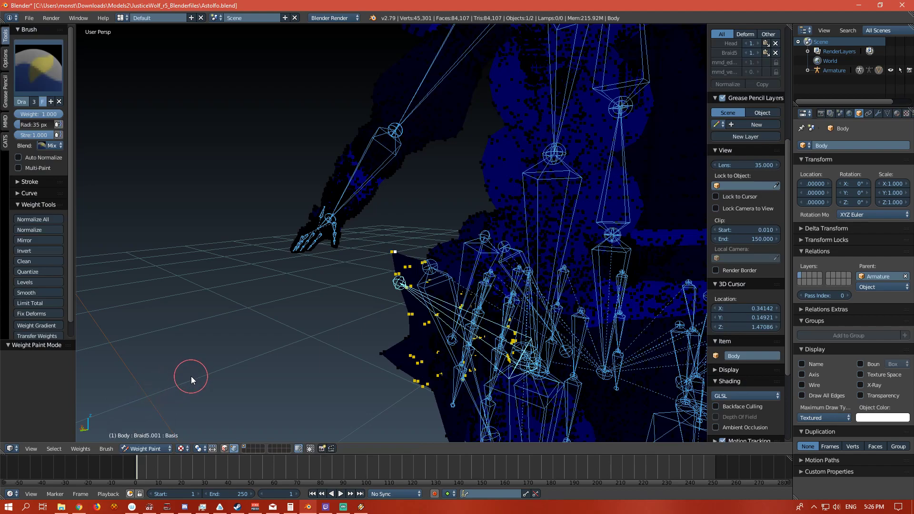
{"action": "mouse_move", "coordinate": [358, 364]}
{"action": "left_mouse_down"}
{"action": "mouse_move", "coordinate": [416, 320]}
{"action": "mouse_move", "coordinate": [474, 315]}
{"action": "mouse_move", "coordinate": [512, 338]}
{"action": "mouse_move", "coordinate": [400, 319]}
{"action": "mouse_move", "coordinate": [373, 259]}
{"action": "mouse_move", "coordinate": [475, 365]}
{"action": "left_mouse_up"}
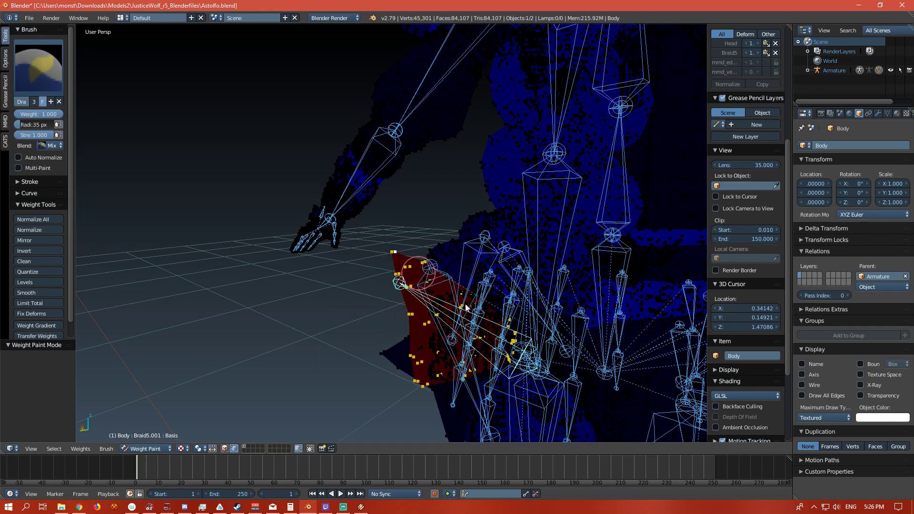
{"action": "left_click_drag", "start_coordinate": [438, 299], "coordinate": [446, 320]}
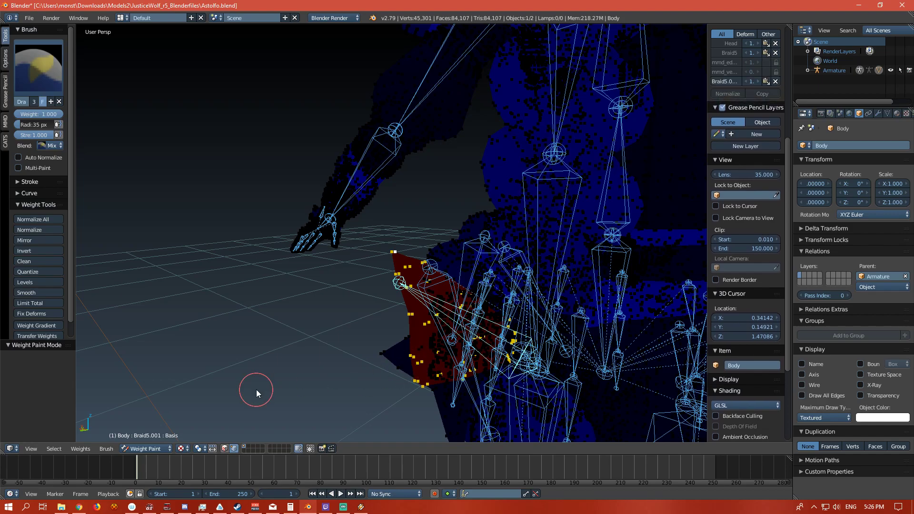
Return the body to Object Mode and test-rotate the new ribbon bone to check how the ribbon follows
{"action": "left_click", "coordinate": [158, 450]}
{"action": "left_click", "coordinate": [154, 439]}
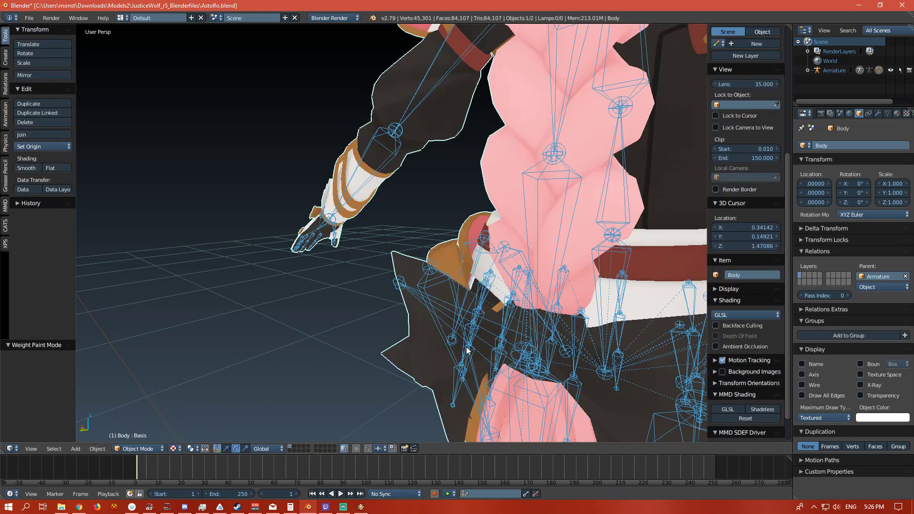
{"action": "right_click", "coordinate": [446, 313]}
{"action": "key", "text": "r"}
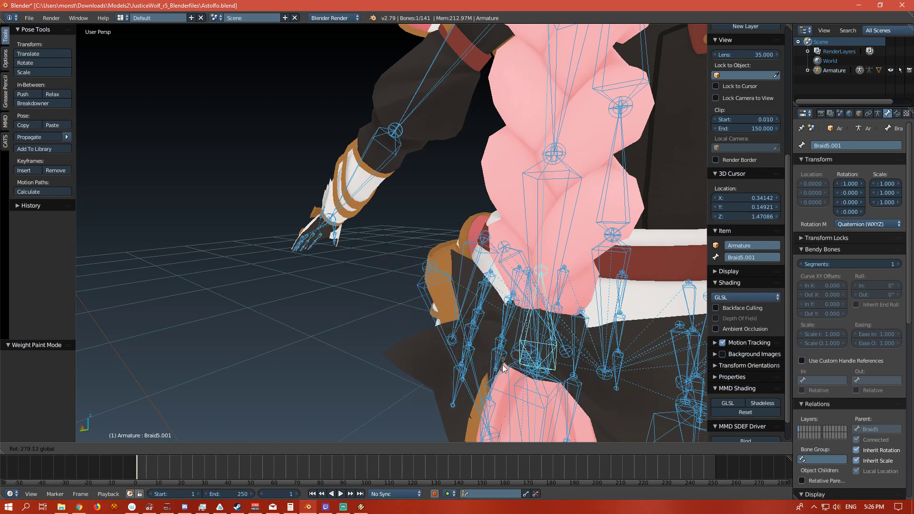
{"action": "right_click", "coordinate": [571, 399]}
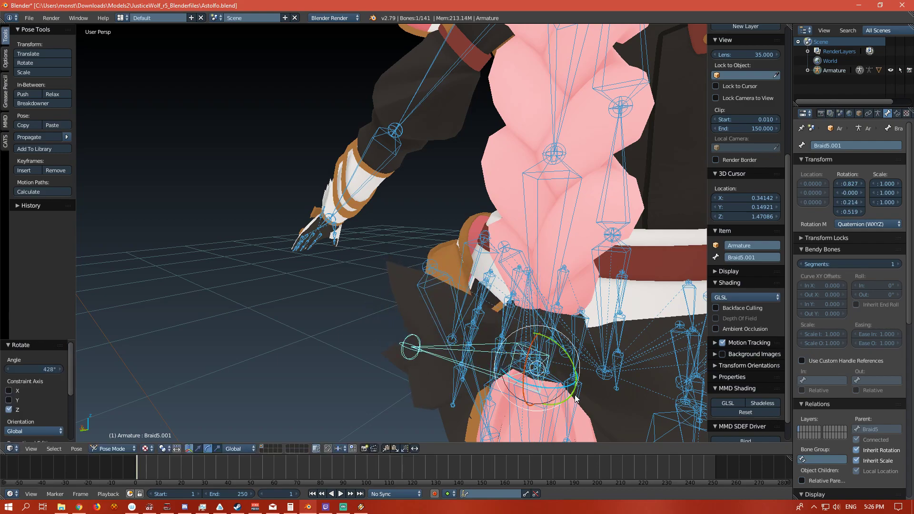
Select the Braid5 bone and put the Body mesh back in Weight Paint Mode to show that bone's weights
{"action": "right_click", "coordinate": [562, 229]}
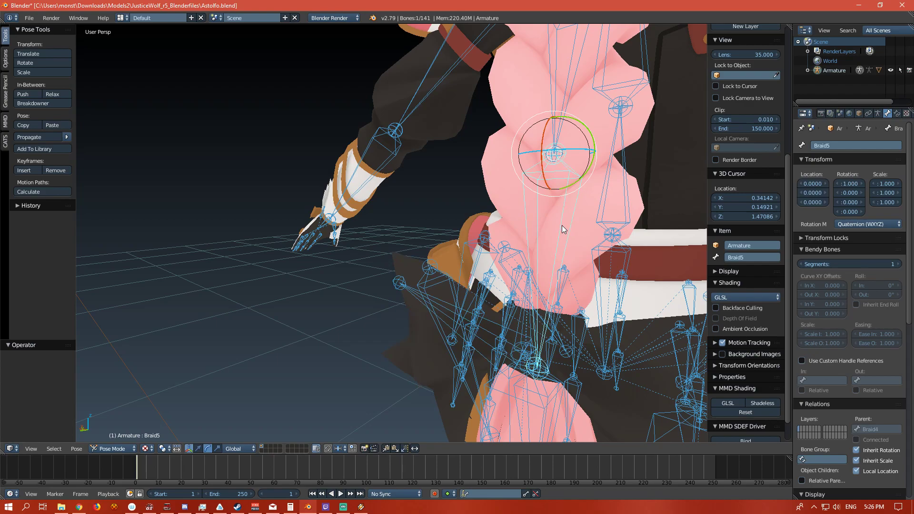
{"action": "right_click", "coordinate": [406, 261]}
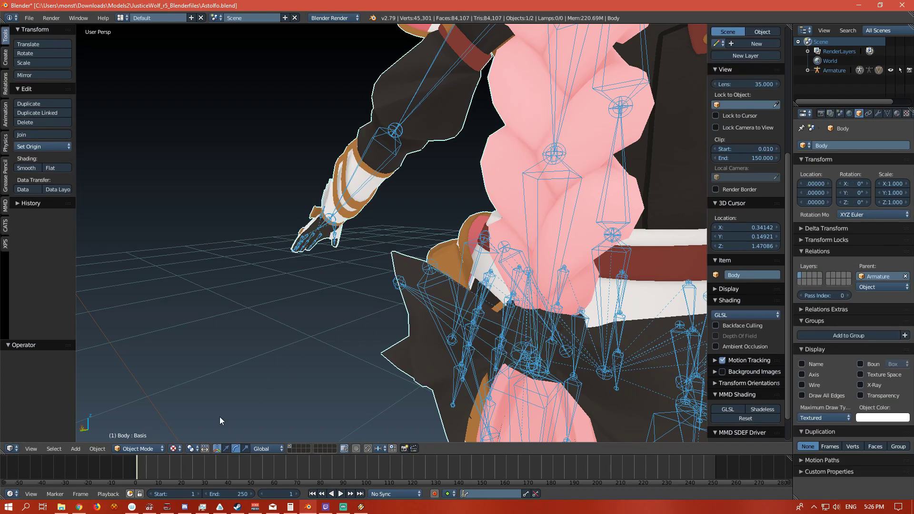
{"action": "left_click", "coordinate": [157, 447]}
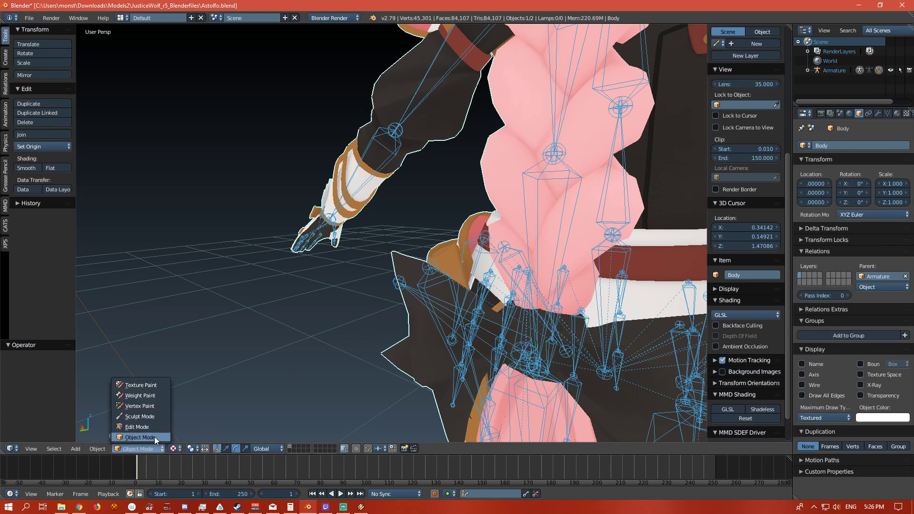
{"action": "left_click", "coordinate": [148, 395]}
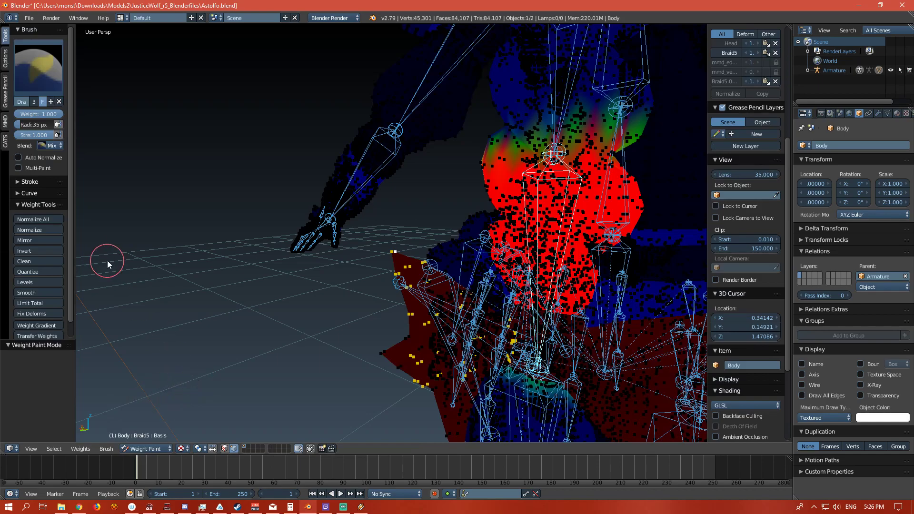
Set the brush weight to 0.000 and paint out the Braid5 influence on the masked ribbon vertices, checking from another side
{"action": "left_click_drag", "start_coordinate": [58, 116], "coordinate": [19, 115]}
{"action": "mouse_move", "coordinate": [419, 269]}
{"action": "left_mouse_down"}
{"action": "mouse_move", "coordinate": [424, 351]}
{"action": "mouse_move", "coordinate": [390, 352]}
{"action": "mouse_move", "coordinate": [533, 343]}
{"action": "mouse_move", "coordinate": [492, 300]}
{"action": "mouse_move", "coordinate": [433, 289]}
{"action": "mouse_move", "coordinate": [414, 329]}
{"action": "mouse_move", "coordinate": [471, 300]}
{"action": "mouse_move", "coordinate": [439, 337]}
{"action": "left_mouse_up"}
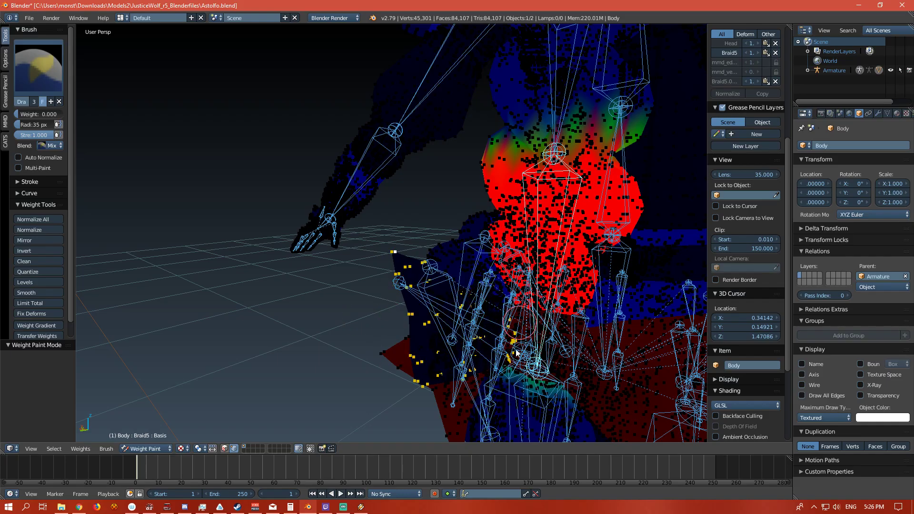
{"action": "middle_click_drag", "start_coordinate": [335, 292], "coordinate": [398, 215]}
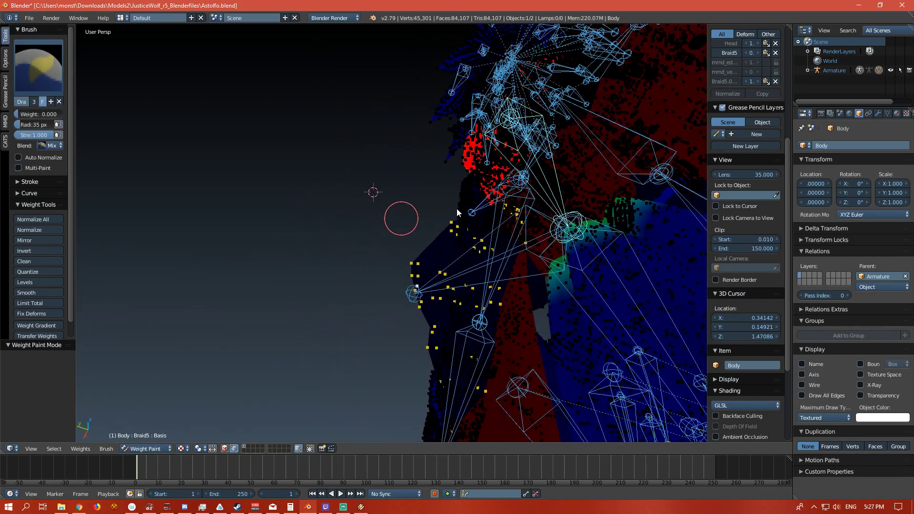
Return the body to Object Mode, test-rotate the ribbon bone to check the ribbon's deformation, and clear its rotation
{"action": "middle_click_drag", "start_coordinate": [332, 201], "coordinate": [375, 273]}
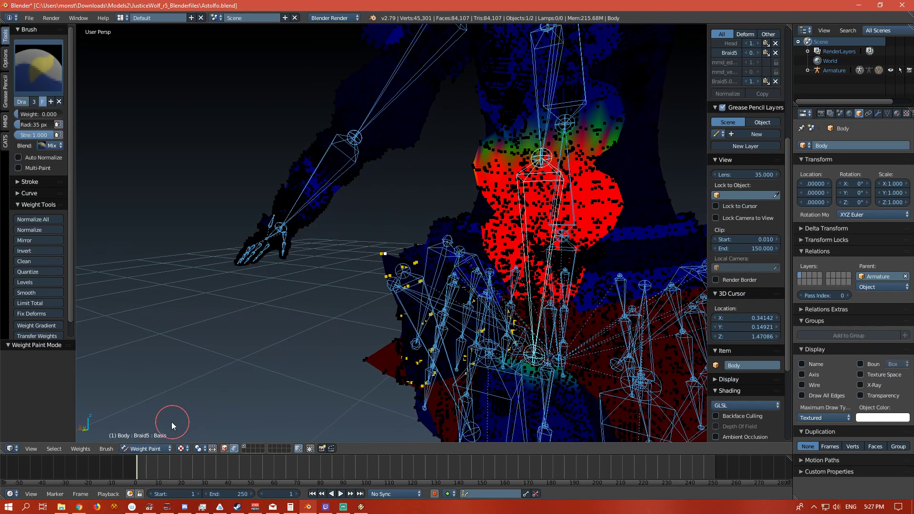
{"action": "left_click", "coordinate": [151, 448]}
{"action": "left_click", "coordinate": [145, 440]}
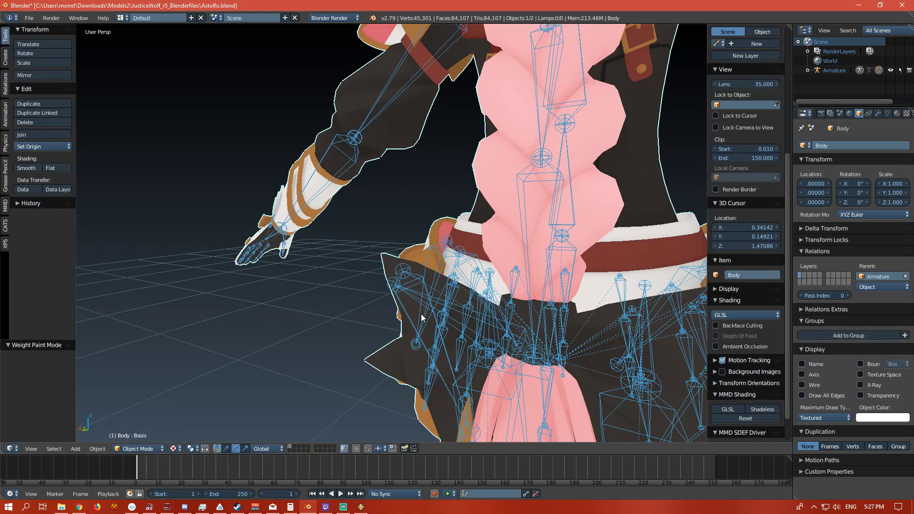
{"action": "right_click", "coordinate": [410, 290]}
{"action": "mouse_move", "coordinate": [537, 376]}
{"action": "left_mouse_down"}
{"action": "mouse_move", "coordinate": [497, 342]}
{"action": "mouse_move", "coordinate": [509, 376]}
{"action": "mouse_move", "coordinate": [538, 390]}
{"action": "mouse_move", "coordinate": [566, 386]}
{"action": "mouse_move", "coordinate": [606, 369]}
{"action": "mouse_move", "coordinate": [608, 303]}
{"action": "mouse_move", "coordinate": [533, 285]}
{"action": "mouse_move", "coordinate": [424, 348]}
{"action": "mouse_move", "coordinate": [571, 378]}
{"action": "mouse_move", "coordinate": [581, 364]}
{"action": "left_mouse_up"}
{"action": "key", "text": "alt+r"}
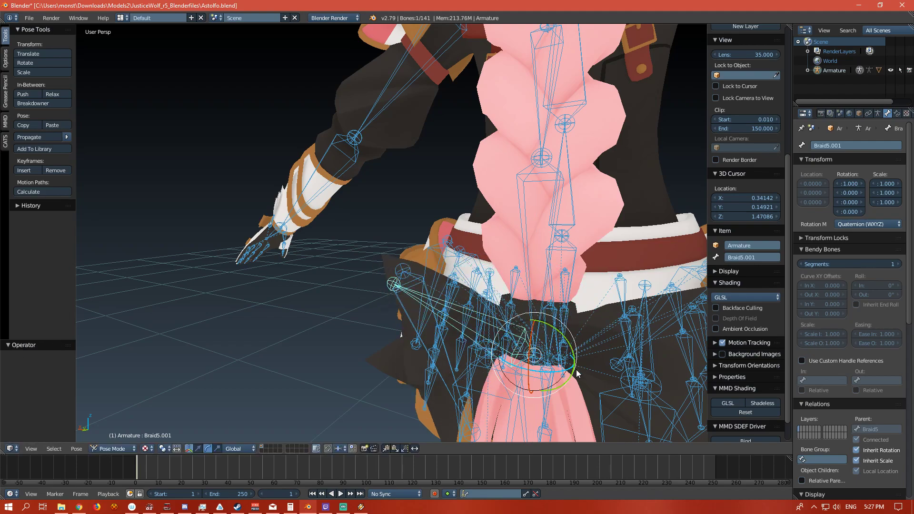
Select the Body mesh and put it back in Weight Paint Mode with vertex selection masking turned off
{"action": "middle_click_drag", "start_coordinate": [512, 415], "coordinate": [491, 395]}
{"action": "left_click", "coordinate": [162, 448]}
{"action": "left_click", "coordinate": [103, 447]}
{"action": "right_click", "coordinate": [451, 225]}
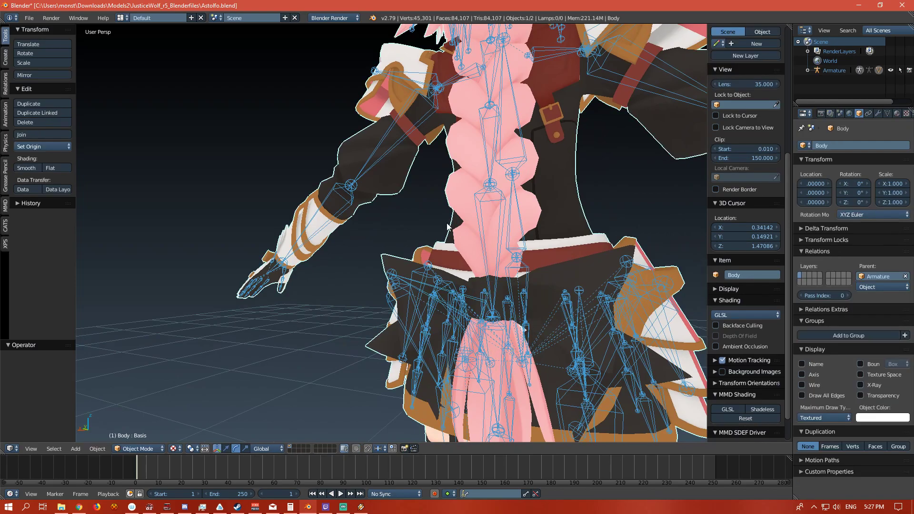
{"action": "left_click", "coordinate": [151, 444]}
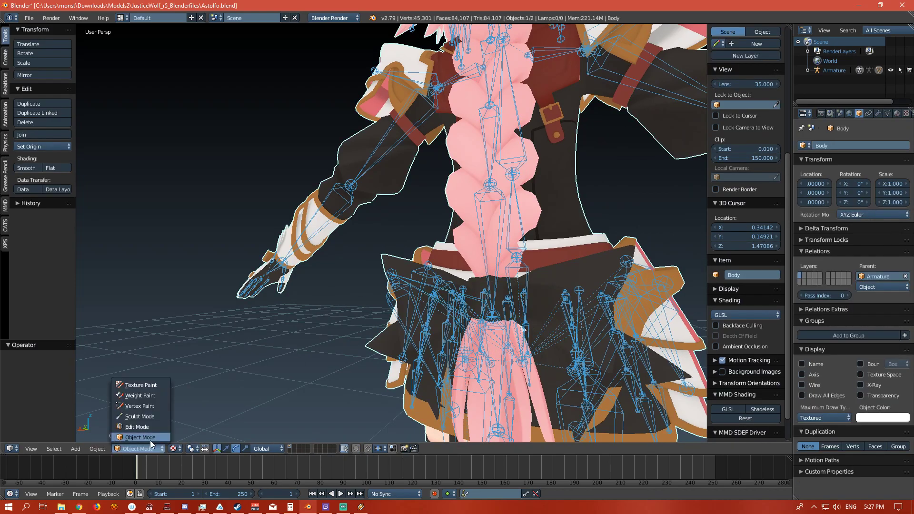
{"action": "left_click", "coordinate": [148, 396]}
{"action": "left_click", "coordinate": [234, 448]}
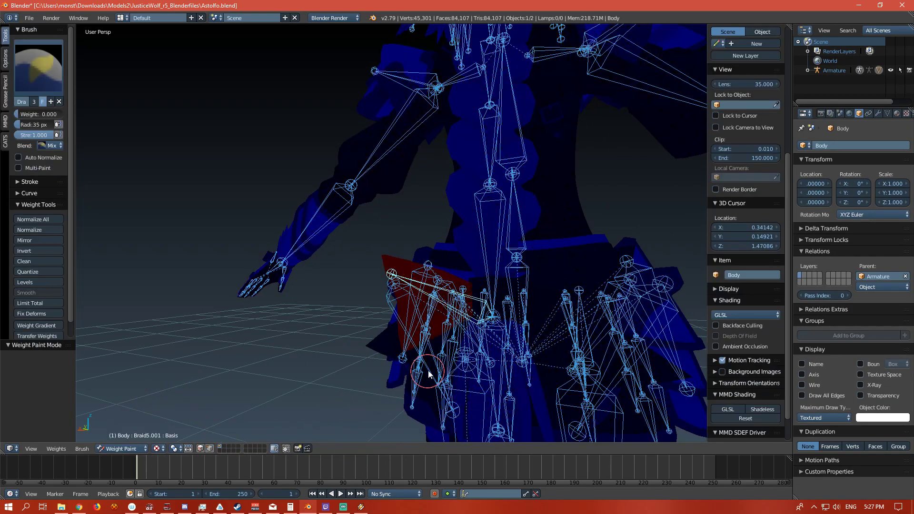
Show the weights of the Braid6, Braid5 and Braid4 bones in turn to examine which area each one influences
{"action": "right_click", "coordinate": [498, 331]}
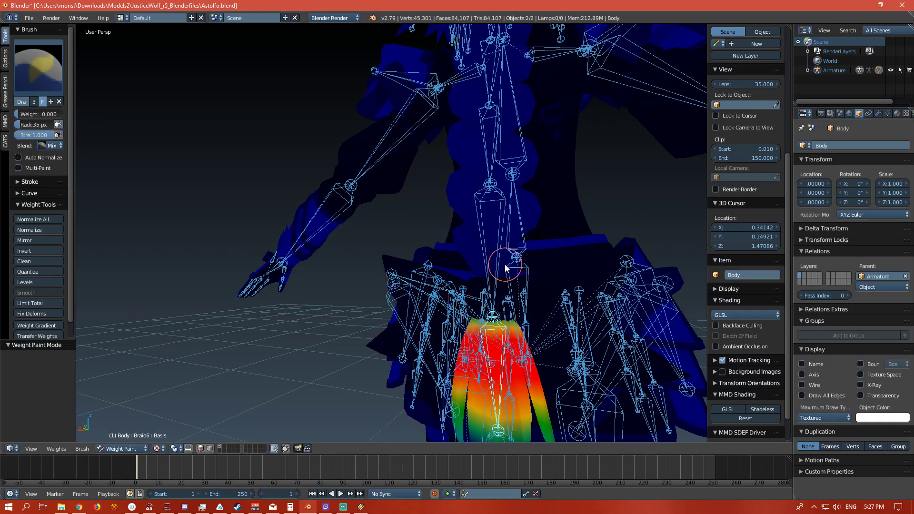
{"action": "right_click", "coordinate": [497, 248]}
{"action": "middle_click_drag", "start_coordinate": [356, 357], "coordinate": [301, 369]}
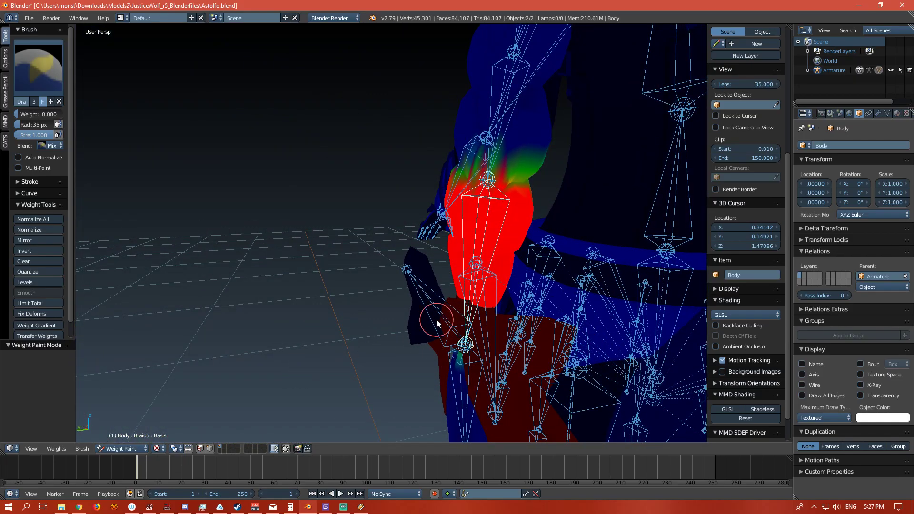
{"action": "right_click", "coordinate": [501, 140]}
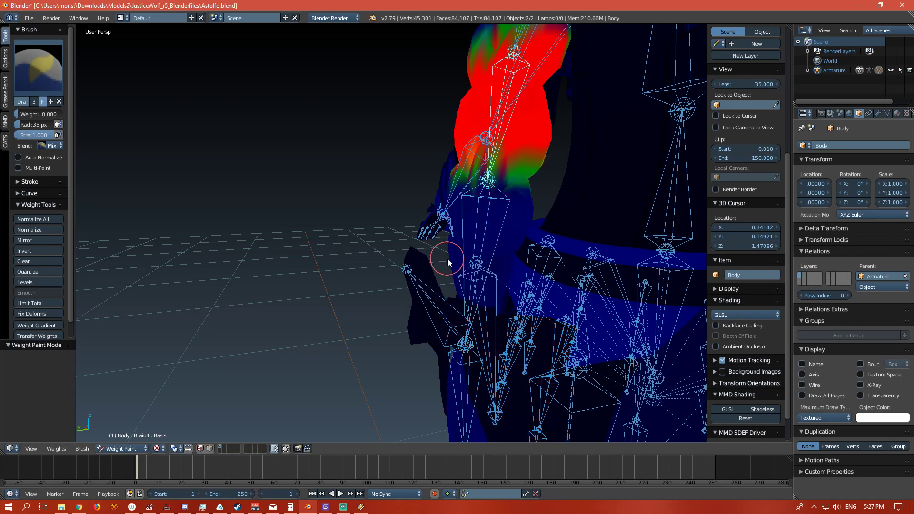
{"action": "right_click", "coordinate": [483, 233]}
{"action": "scroll", "coordinate": [483, 233], "scroll_direction": "down", "scroll_amount": 3}
{"action": "middle_click_drag", "start_coordinate": [434, 254], "coordinate": [541, 178]}
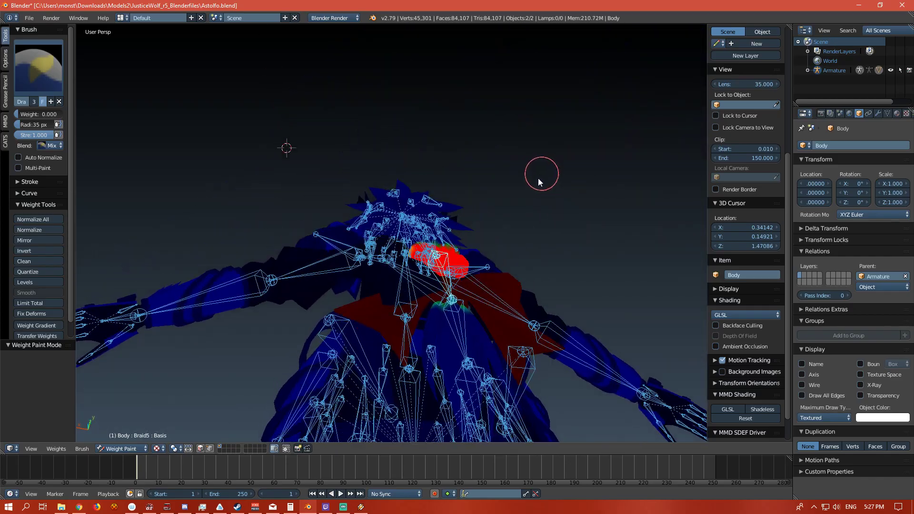
Alternate between the Braid5 bone and the ribbon bone to compare their weights on the ribbon from several sides
{"action": "right_click", "coordinate": [456, 335]}
{"action": "right_click", "coordinate": [469, 379]}
{"action": "middle_click_drag", "start_coordinate": [459, 328], "coordinate": [429, 269]}
{"action": "right_click", "coordinate": [425, 272]}
{"action": "scroll", "coordinate": [383, 309], "scroll_direction": "up", "scroll_amount": 4}
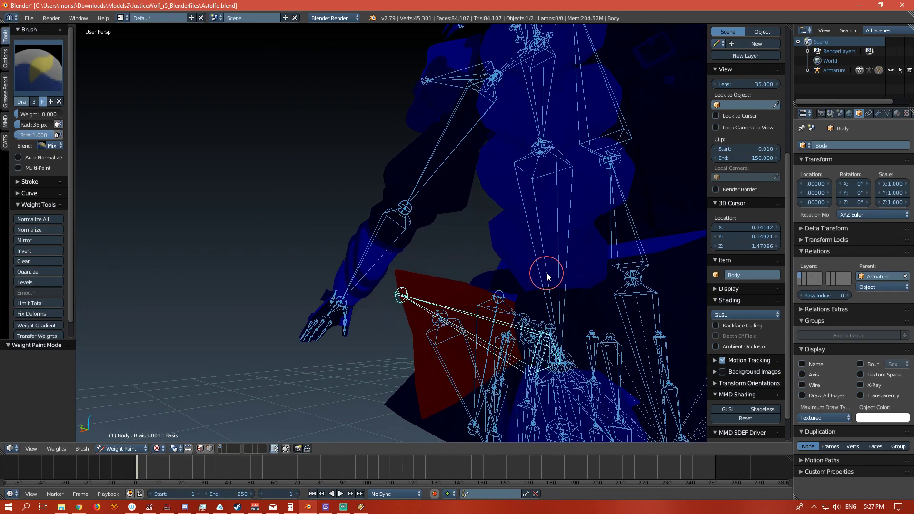
{"action": "right_click", "coordinate": [547, 273]}
{"action": "right_click", "coordinate": [458, 312]}
{"action": "middle_click_drag", "start_coordinate": [436, 300], "coordinate": [445, 307]}
{"action": "right_click", "coordinate": [526, 248]}
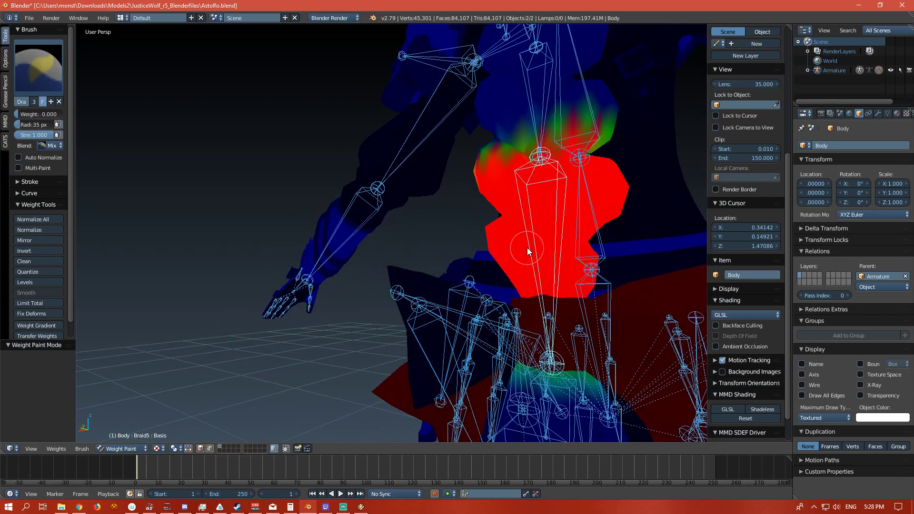
{"action": "mouse_move", "coordinate": [490, 275]}
{"action": "middle_mouse_down"}
{"action": "mouse_move", "coordinate": [469, 280]}
{"action": "mouse_move", "coordinate": [475, 253]}
{"action": "mouse_move", "coordinate": [456, 230]}
{"action": "mouse_move", "coordinate": [430, 261]}
{"action": "mouse_move", "coordinate": [470, 304]}
{"action": "mouse_move", "coordinate": [447, 319]}
{"action": "mouse_move", "coordinate": [468, 339]}
{"action": "mouse_move", "coordinate": [601, 322]}
{"action": "mouse_move", "coordinate": [639, 301]}
{"action": "middle_mouse_up"}
{"action": "right_click", "coordinate": [495, 330]}
{"action": "middle_click_drag", "start_coordinate": [609, 321], "coordinate": [415, 328]}
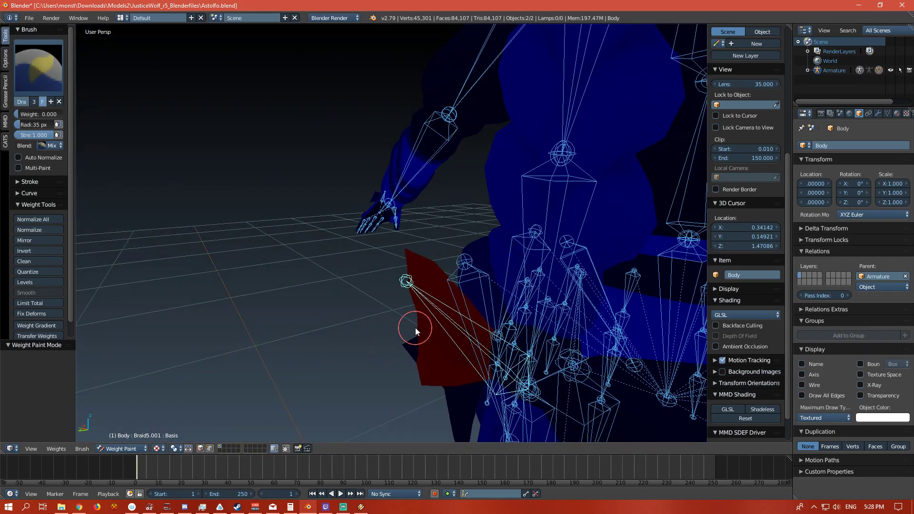
Leave Weight Paint Mode, disconnect the ribbon bone from its Braid5 parent in Edit Mode, and test-rotate it in Pose Mode
{"action": "left_click", "coordinate": [120, 448]}
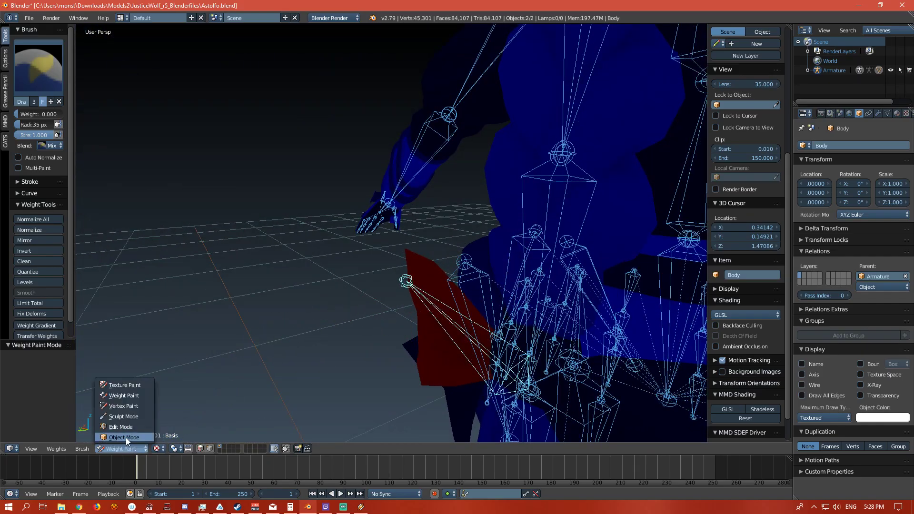
{"action": "left_click", "coordinate": [126, 435]}
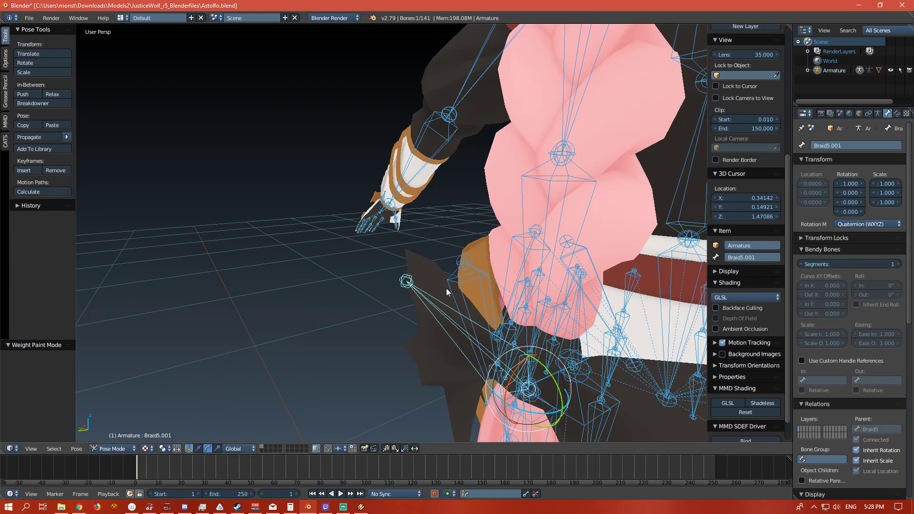
{"action": "key", "text": "Tab"}
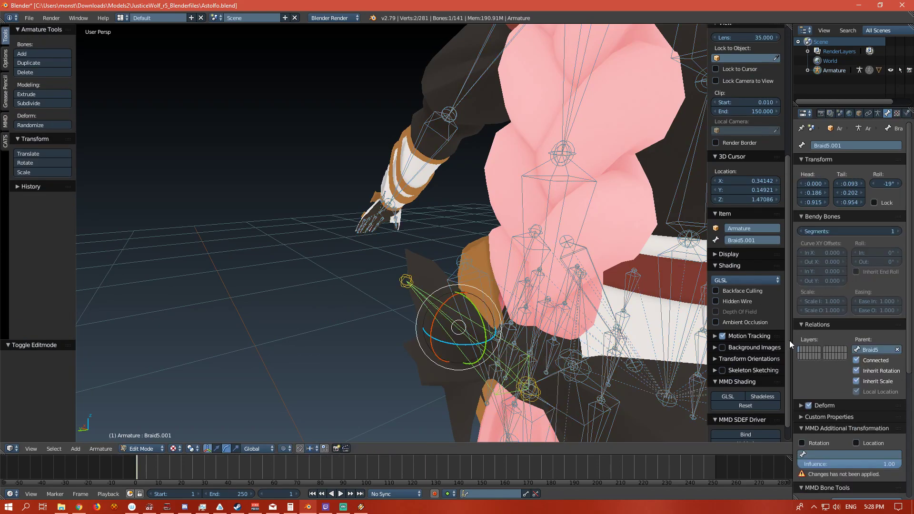
{"action": "left_click", "coordinate": [856, 360]}
{"action": "key", "text": "ctrl+Tab"}
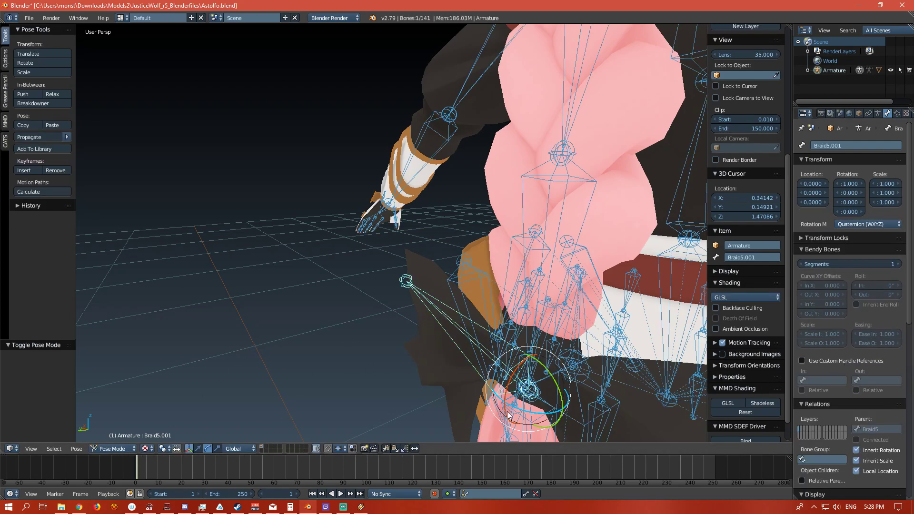
{"action": "left_click_drag", "start_coordinate": [518, 408], "coordinate": [545, 407]}
{"action": "left_click", "coordinate": [545, 408]}
Put the Body mesh in Weight Paint Mode with vertex selection masking on and the brush weight at 1.000 to check the ribbon weights
{"action": "right_click", "coordinate": [435, 363]}
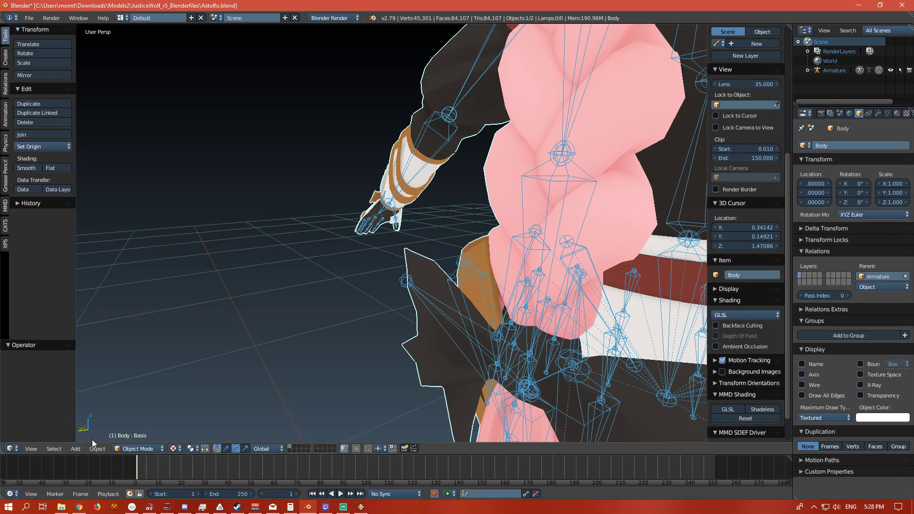
{"action": "left_click", "coordinate": [142, 448]}
{"action": "left_click", "coordinate": [141, 397]}
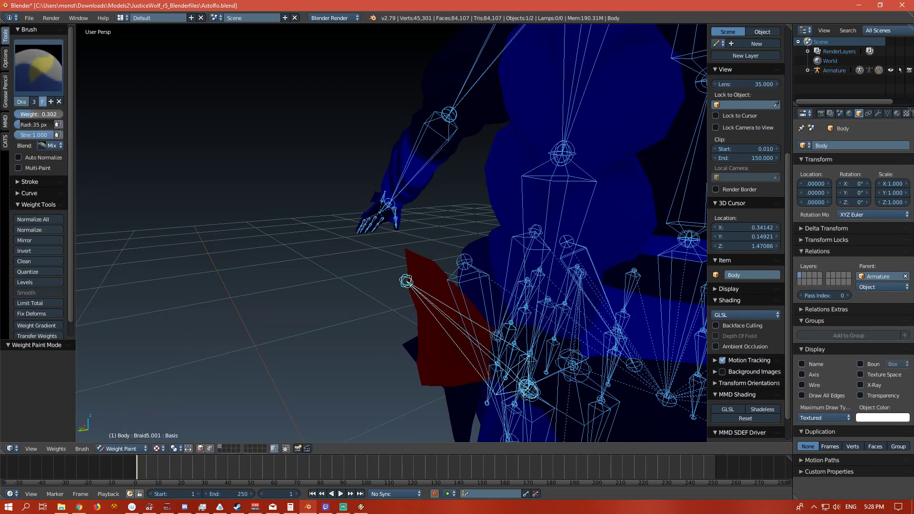
{"action": "left_click", "coordinate": [209, 448]}
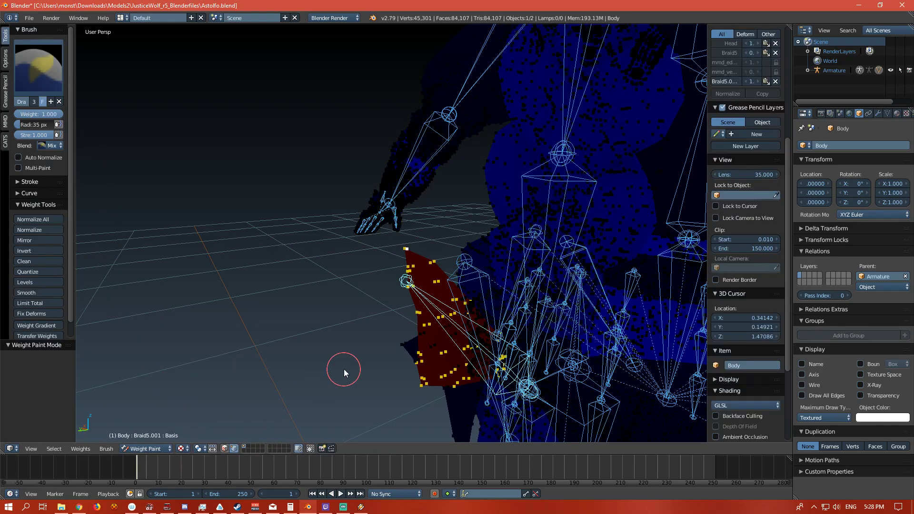
{"action": "middle_click_drag", "start_coordinate": [316, 326], "coordinate": [246, 388]}
Select the ribbon bone in armature Edit Mode and shrink it to about 0.673 along X and 0.813 along Z
{"action": "left_click", "coordinate": [154, 447]}
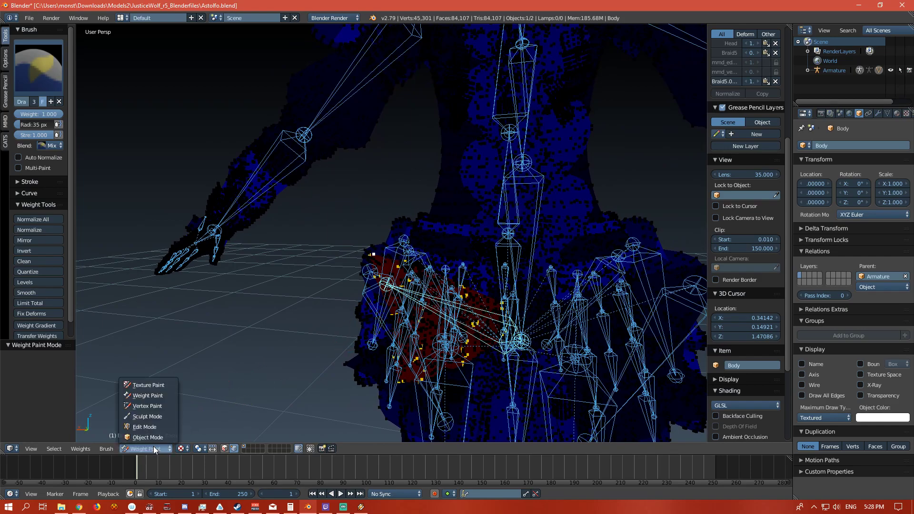
{"action": "left_click", "coordinate": [143, 490]}
{"action": "right_click", "coordinate": [483, 323]}
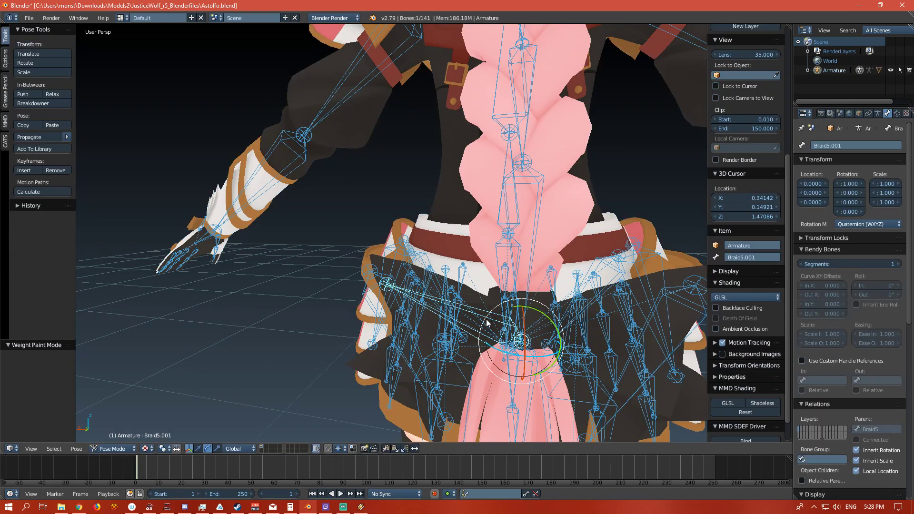
{"action": "key", "text": "Tab"}
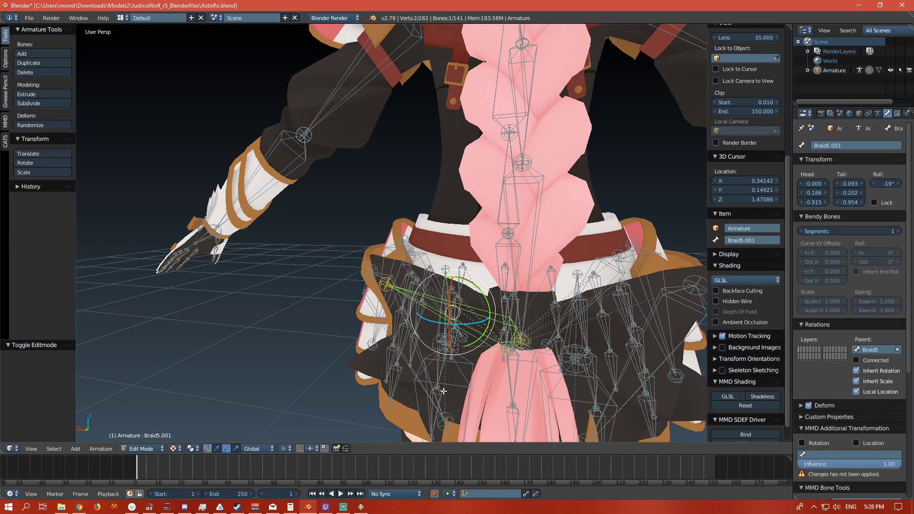
{"action": "left_click", "coordinate": [218, 448]}
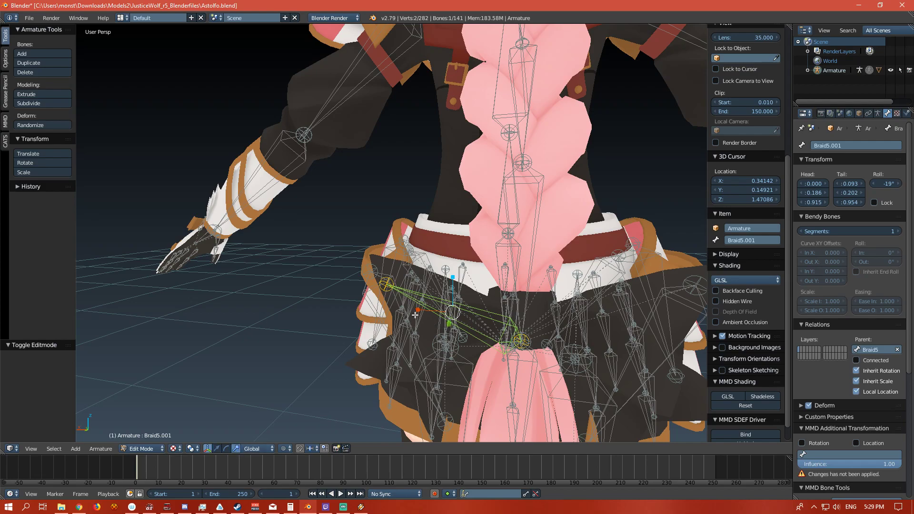
{"action": "key", "text": "s"}
{"action": "key", "text": "x"}
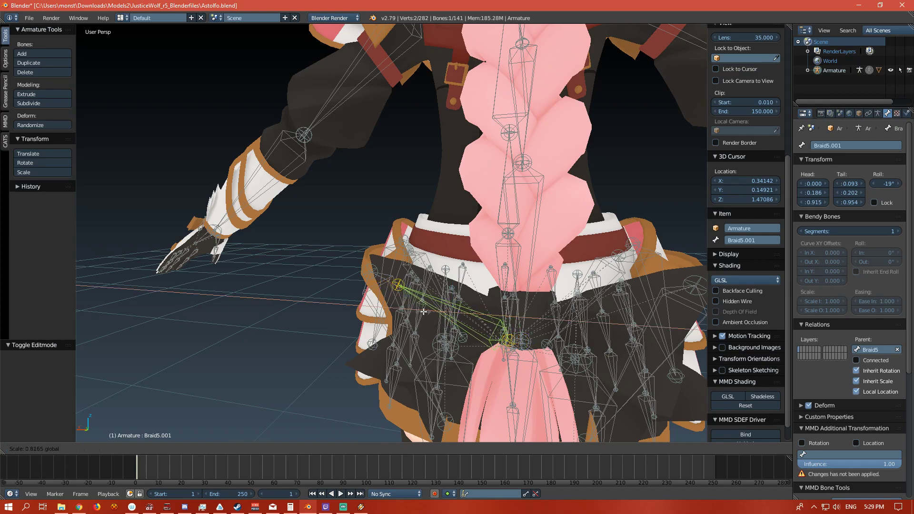
{"action": "left_click", "coordinate": [428, 310]}
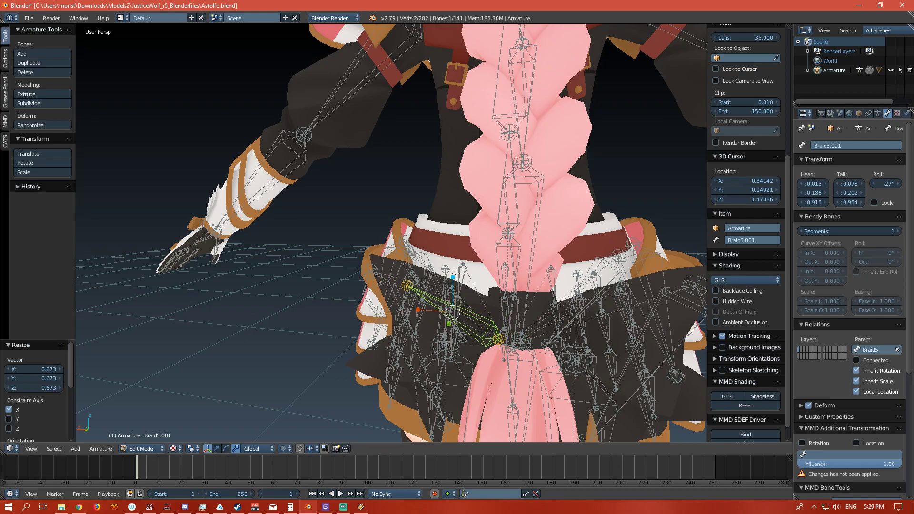
{"action": "key", "text": "s"}
{"action": "key", "text": "z"}
{"action": "left_click", "coordinate": [227, 452]}
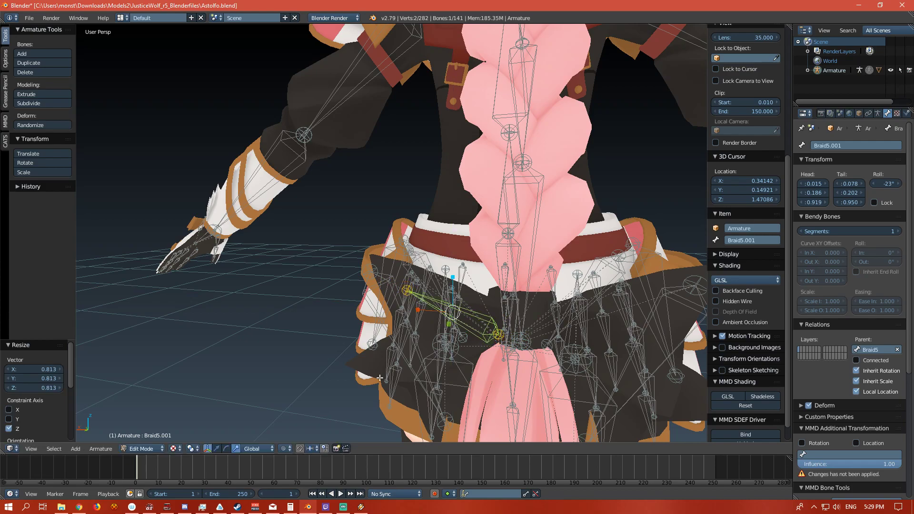
Move the ribbon bone about 0.010 outward along X and 0.009 up along Z, away from the braid's center
{"action": "left_click", "coordinate": [217, 448]}
{"action": "scroll", "coordinate": [360, 355], "scroll_direction": "up", "scroll_amount": 2}
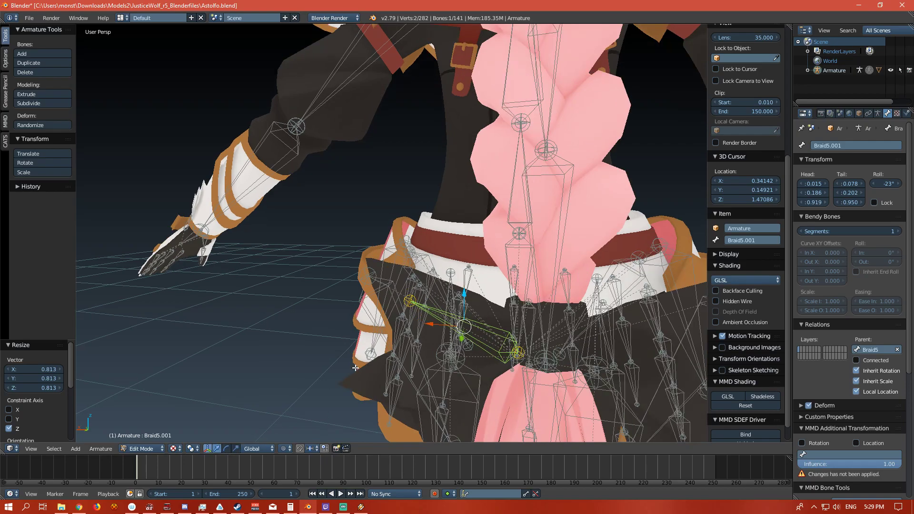
{"action": "middle_click_drag", "start_coordinate": [360, 355], "coordinate": [402, 340]}
{"action": "left_click_drag", "start_coordinate": [445, 352], "coordinate": [428, 350]}
{"action": "left_click_drag", "start_coordinate": [453, 315], "coordinate": [450, 299]}
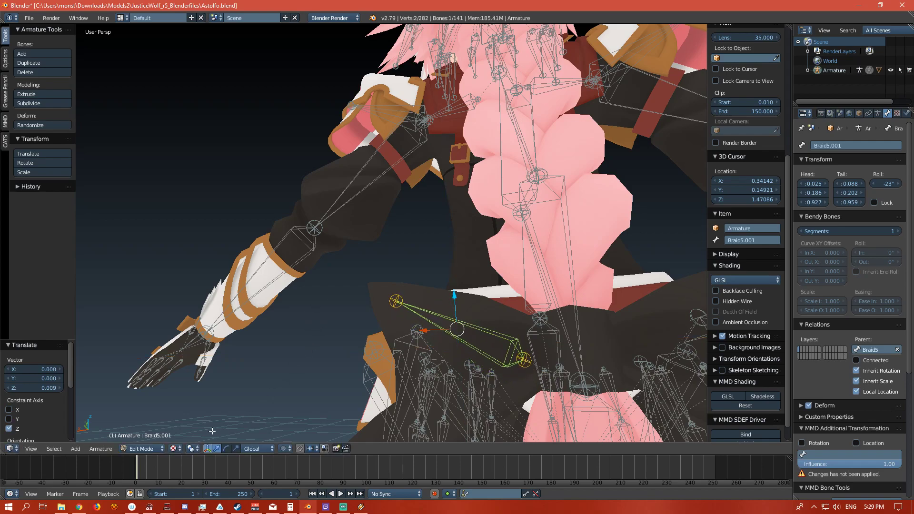
Return the armature to Pose Mode and test-rotate the resized, detached ribbon bone
{"action": "key", "text": "ctrl+Tab"}
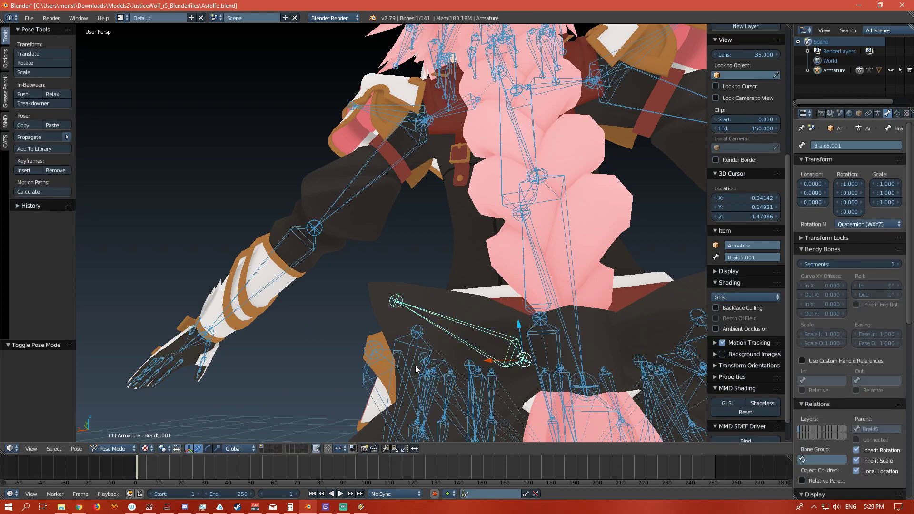
{"action": "left_click", "coordinate": [210, 448]}
{"action": "left_click_drag", "start_coordinate": [528, 360], "coordinate": [567, 396]}
Try to parent the Body mesh to the armature with automatic weights
{"action": "right_click", "coordinate": [474, 320]}
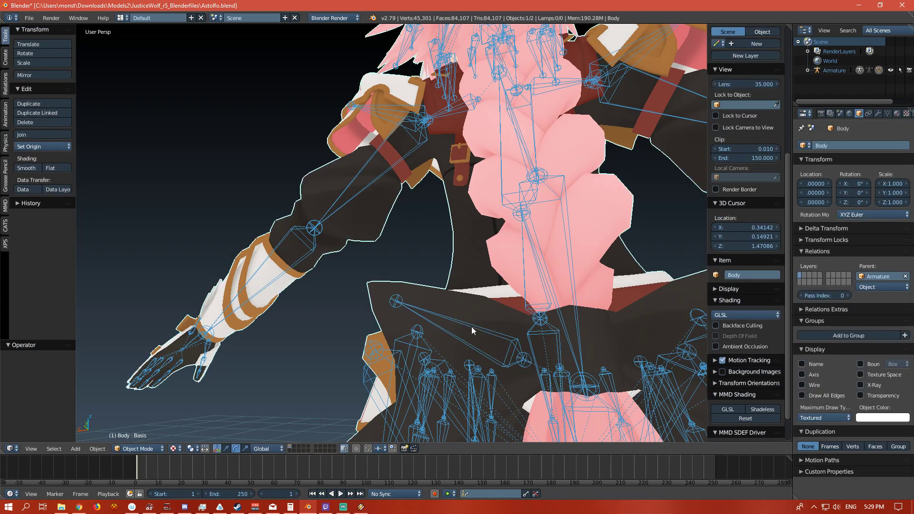
{"action": "right_click", "coordinate": [461, 326]}
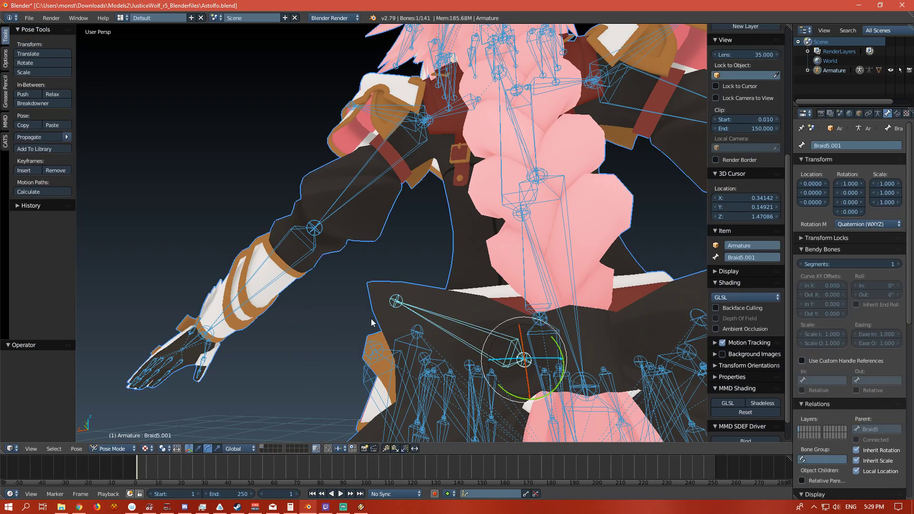
{"action": "key", "text": "ctrl+p"}
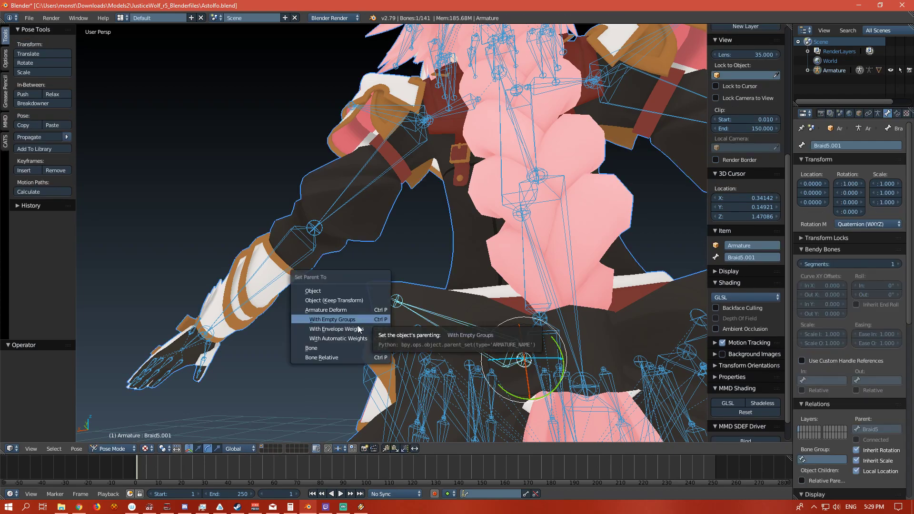
{"action": "left_click", "coordinate": [347, 339]}
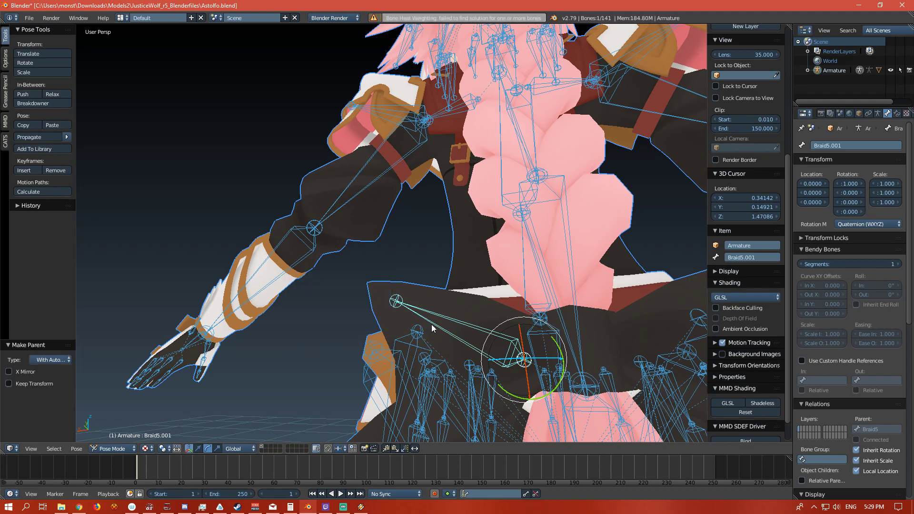
Parent the Body mesh to the armature with empty groups and test-rotate the ribbon bone
{"action": "key", "text": "ctrl+p"}
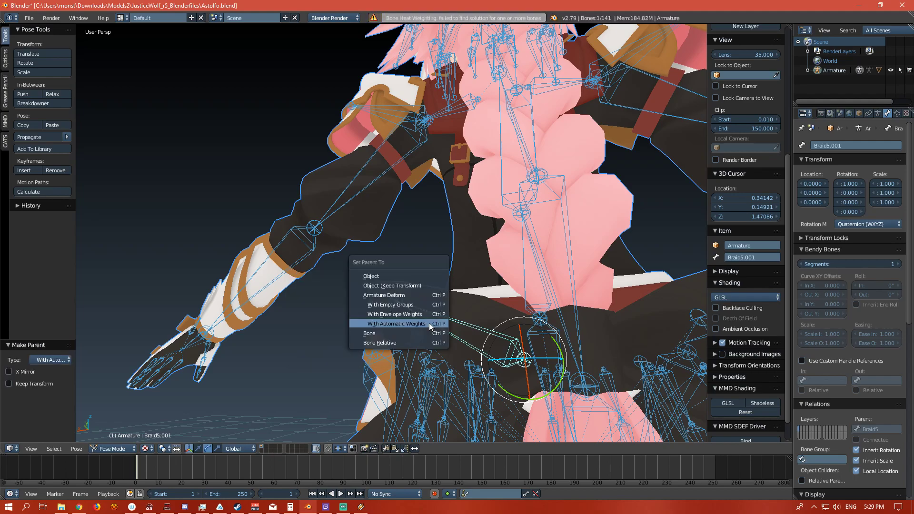
{"action": "left_click", "coordinate": [406, 305]}
{"action": "key", "text": "r"}
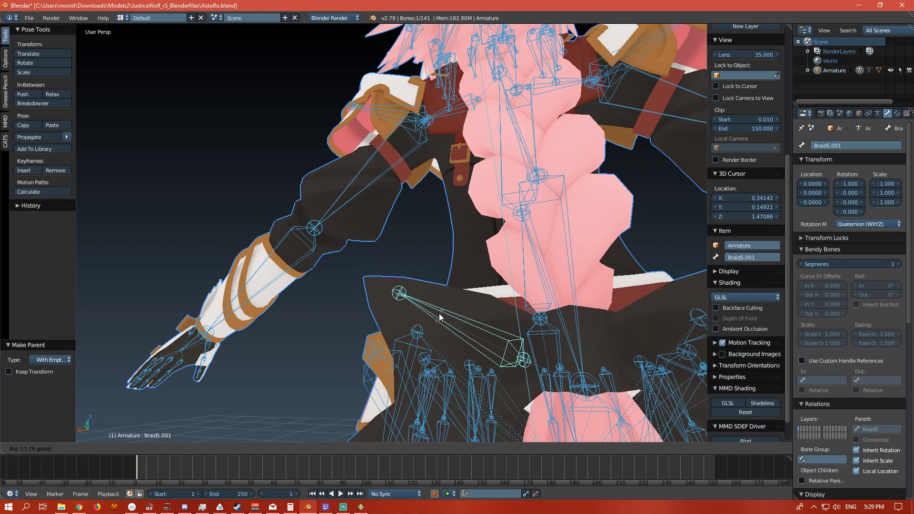
{"action": "left_click", "coordinate": [429, 297]}
Test-rotate the Left elbow bone to check the arm's deformation, and undo the rotation
{"action": "scroll", "coordinate": [412, 296], "scroll_direction": "down", "scroll_amount": 10}
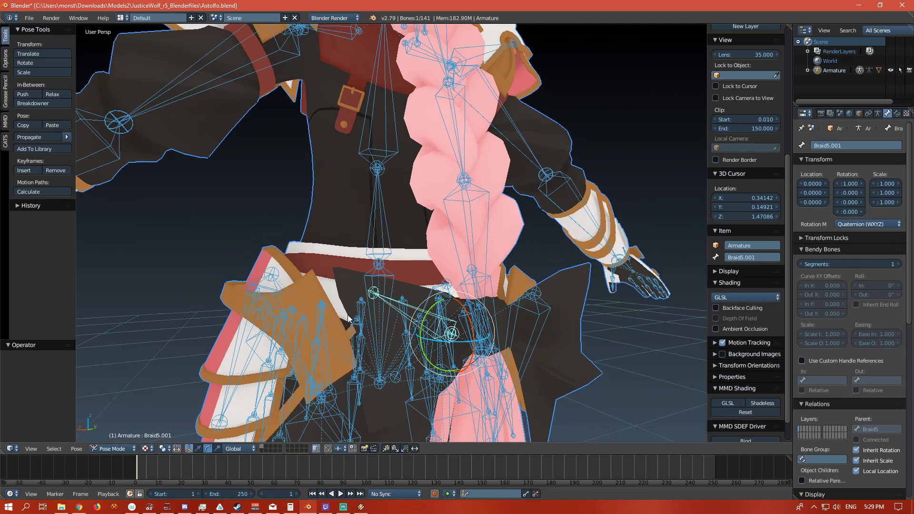
{"action": "right_click", "coordinate": [322, 173]}
{"action": "left_click_drag", "start_coordinate": [323, 147], "coordinate": [350, 163]}
{"action": "key", "text": "ctrl+z"}
Test-rotate the ribbon bone about 120° around the global Z axis to check how the ribbon follows
{"action": "scroll", "coordinate": [358, 318], "scroll_direction": "up", "scroll_amount": 8}
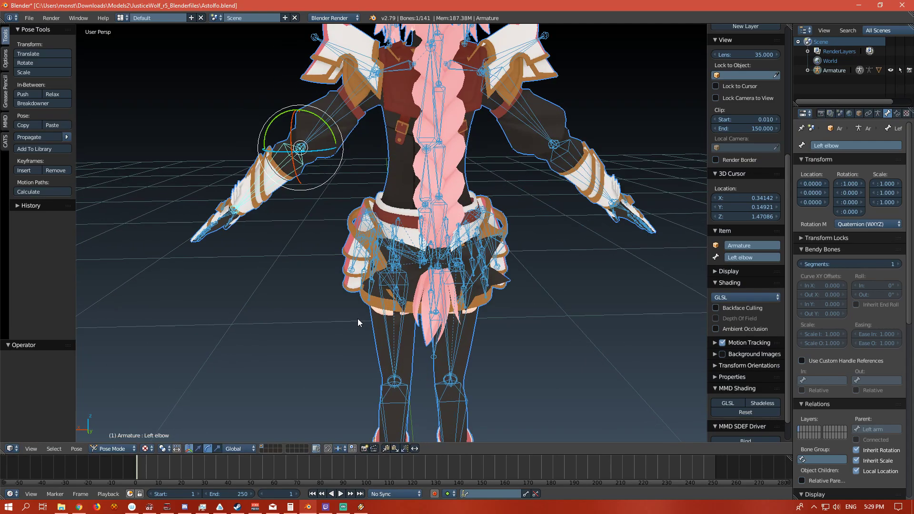
{"action": "scroll", "coordinate": [336, 324], "scroll_direction": "up", "scroll_amount": 6}
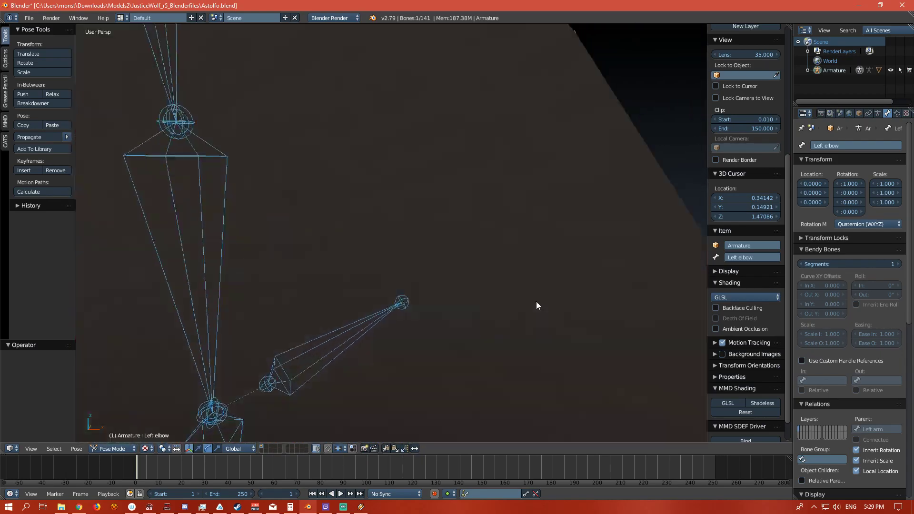
{"action": "scroll", "coordinate": [535, 301], "scroll_direction": "down", "scroll_amount": 2}
{"action": "scroll", "coordinate": [516, 318], "scroll_direction": "up", "scroll_amount": 2}
{"action": "right_click", "coordinate": [322, 359]}
{"action": "key", "text": "r"}
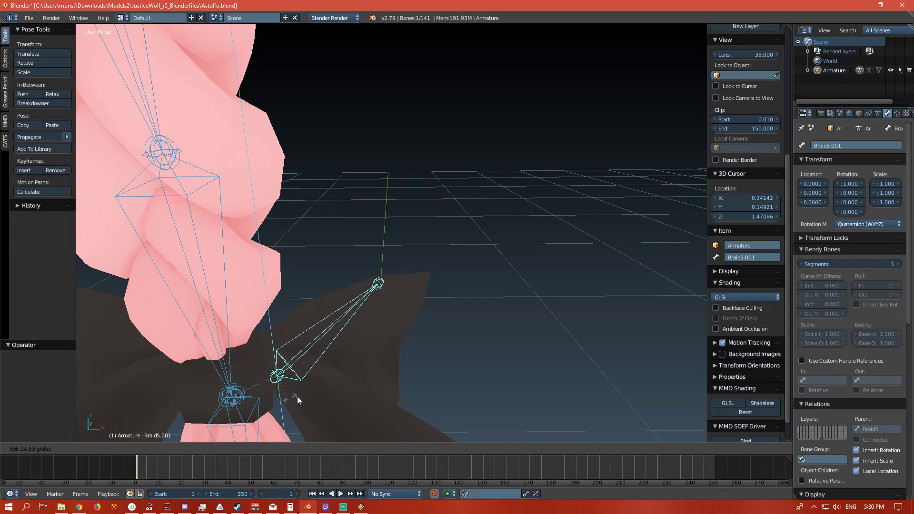
{"action": "right_click", "coordinate": [333, 343]}
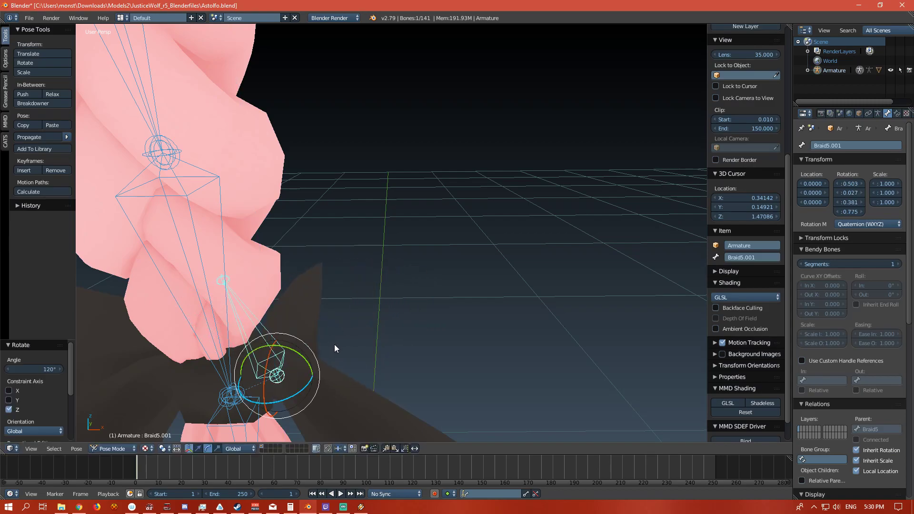
Test-rotate the Braid5 bone to check the lower braid's deformation, and undo the rotation
{"action": "right_click", "coordinate": [201, 244]}
{"action": "scroll", "coordinate": [289, 282], "scroll_direction": "down", "scroll_amount": 6}
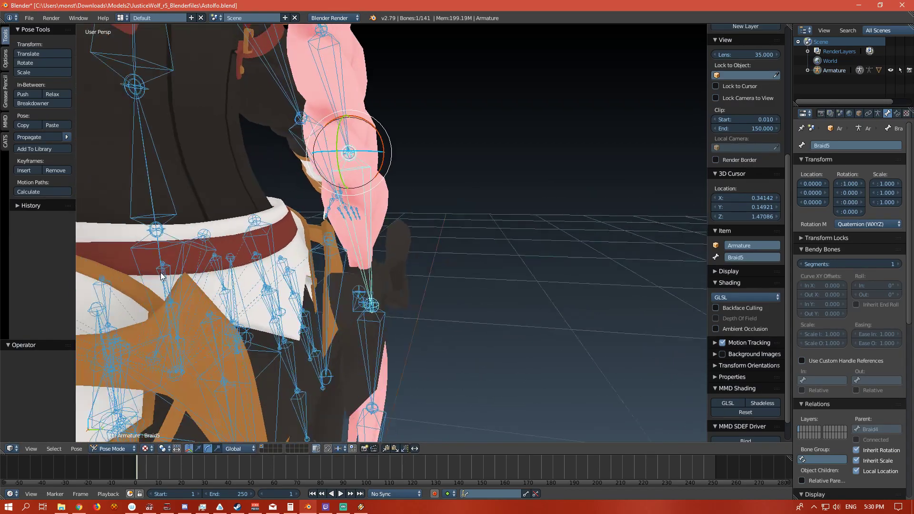
{"action": "left_click_drag", "start_coordinate": [436, 140], "coordinate": [408, 155]}
{"action": "key", "text": "ctrl+z"}
Examine the Braid5 weights on the Body mesh in Weight Paint Mode, and return to Object Mode
{"action": "middle_click_drag", "start_coordinate": [496, 288], "coordinate": [388, 289]}
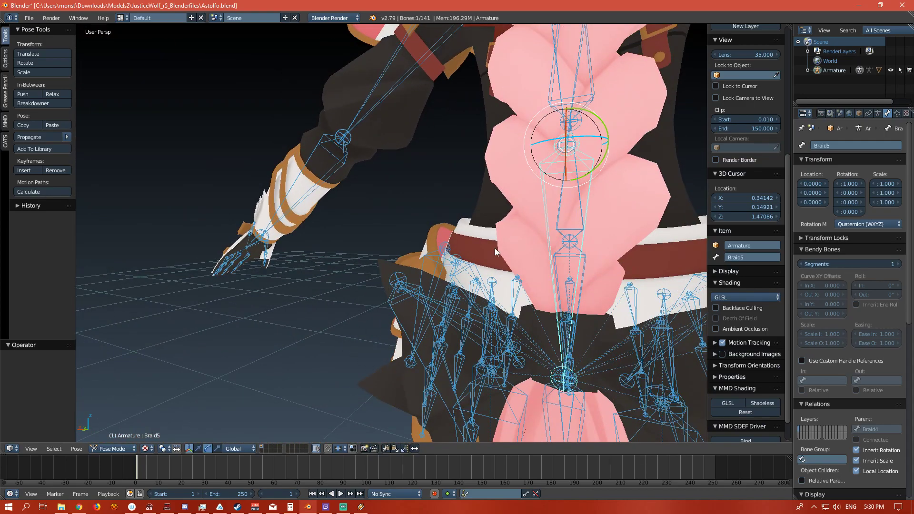
{"action": "right_click", "coordinate": [470, 266]}
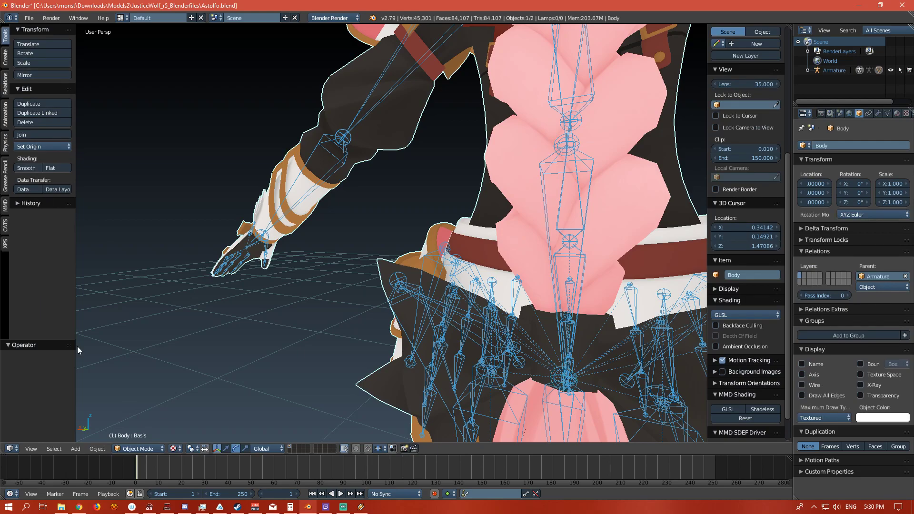
{"action": "left_click", "coordinate": [149, 447]}
{"action": "left_click", "coordinate": [147, 393]}
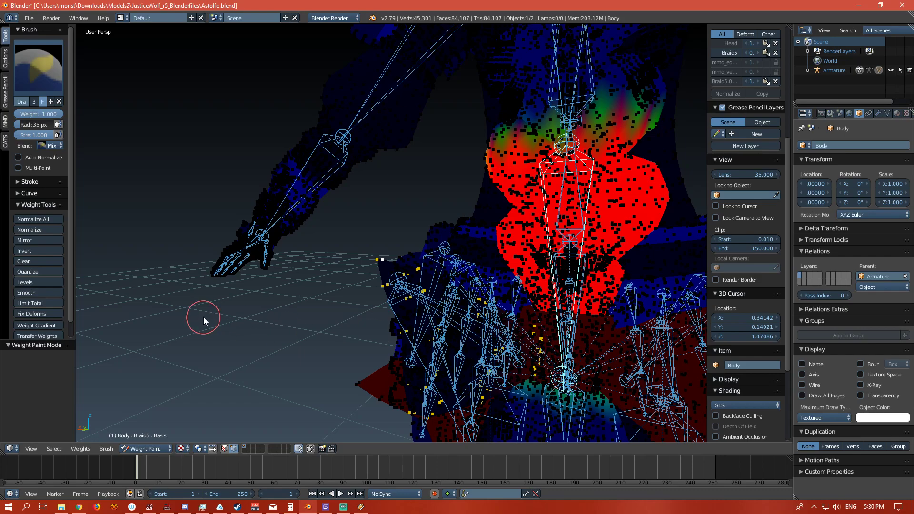
{"action": "left_click", "coordinate": [159, 449]}
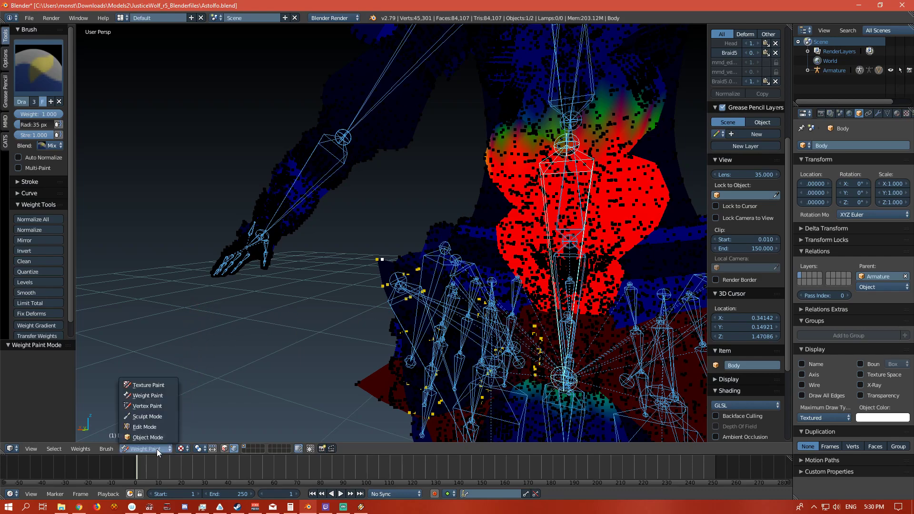
{"action": "left_click", "coordinate": [155, 435]}
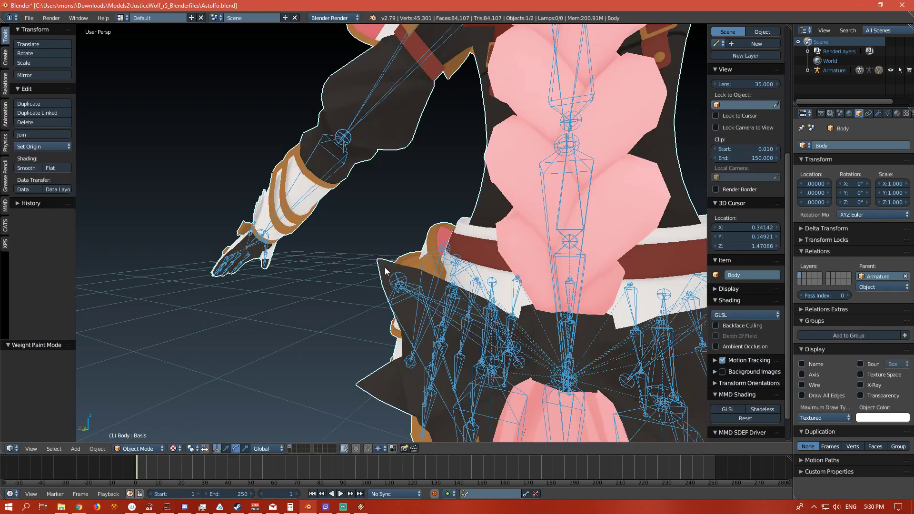
In the Body's Edit Mode, delete the Head weight from the vertex at the ribbon's upper outer corner
{"action": "key", "text": "Tab"}
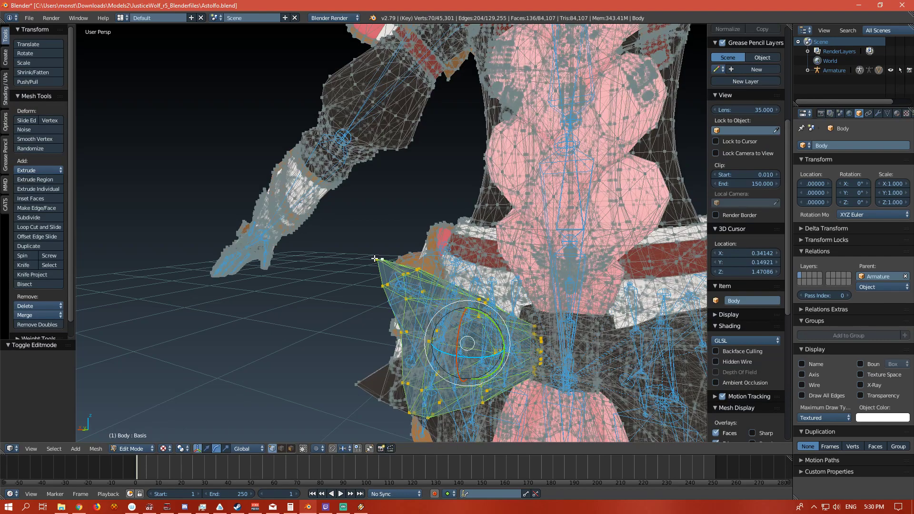
{"action": "right_click", "coordinate": [376, 258]}
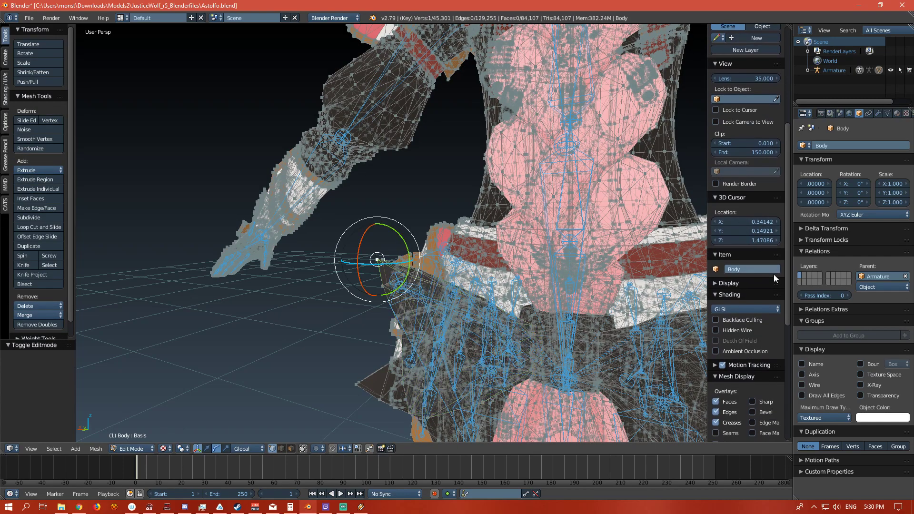
{"action": "scroll", "coordinate": [764, 279], "scroll_direction": "up", "scroll_amount": 8}
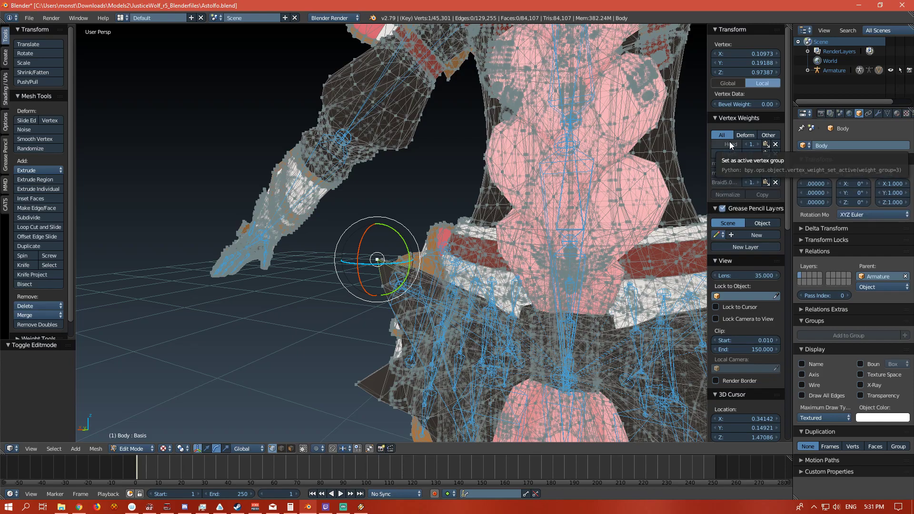
{"action": "left_click", "coordinate": [775, 144]}
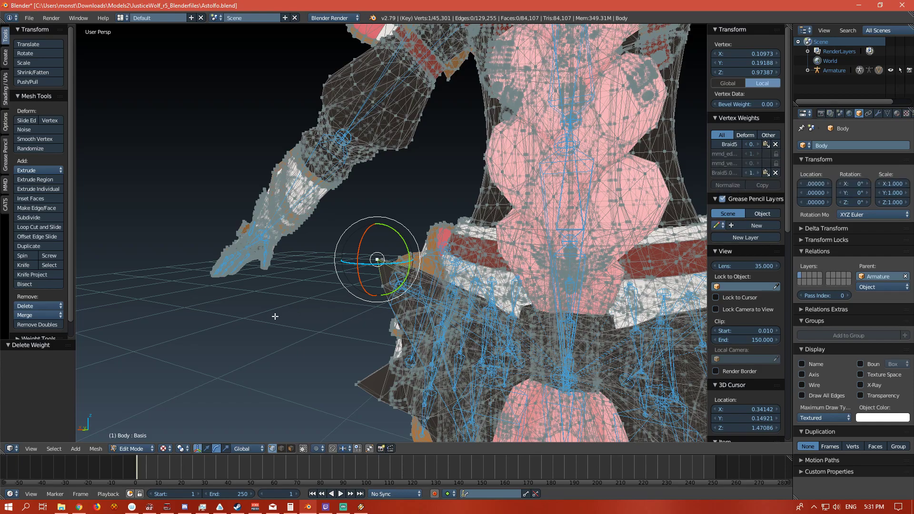
{"action": "key", "text": "Tab"}
Test-rotate the ribbon bone around the global Z axis to check the corrected corner vertex
{"action": "middle_click_drag", "start_coordinate": [405, 359], "coordinate": [317, 367]}
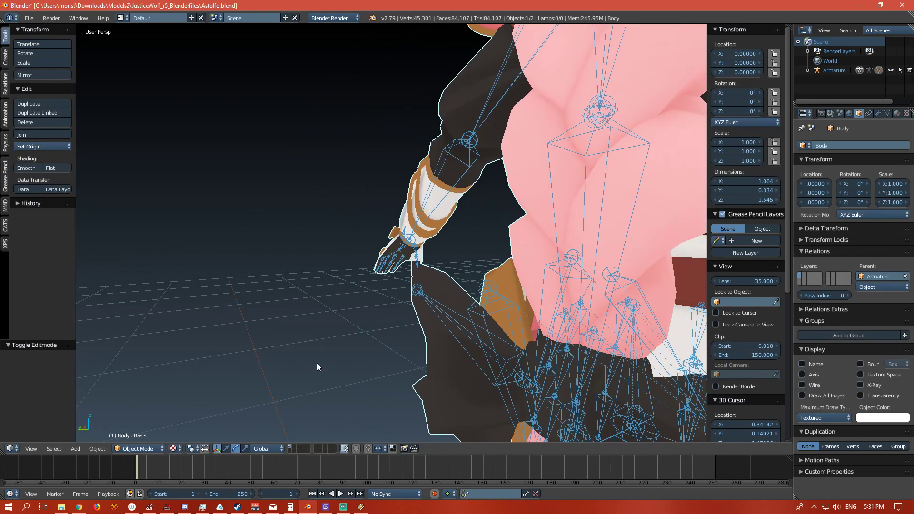
{"action": "right_click", "coordinate": [456, 329]}
{"action": "key", "text": "r"}
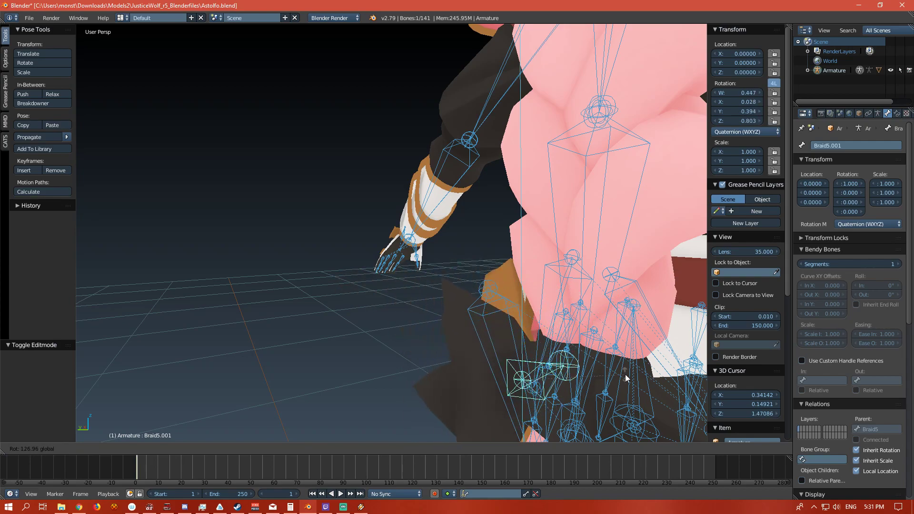
{"action": "key", "text": "Escape"}
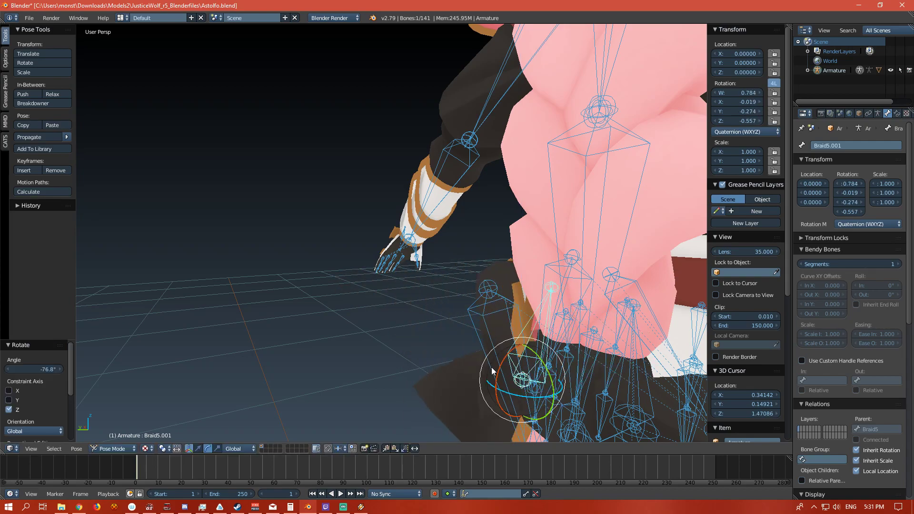
Select the Head bone and put the Body mesh in Weight Paint Mode to inspect the Head weights on the ribbon
{"action": "middle_click_drag", "start_coordinate": [357, 151], "coordinate": [163, 281]}
{"action": "right_click", "coordinate": [295, 128]}
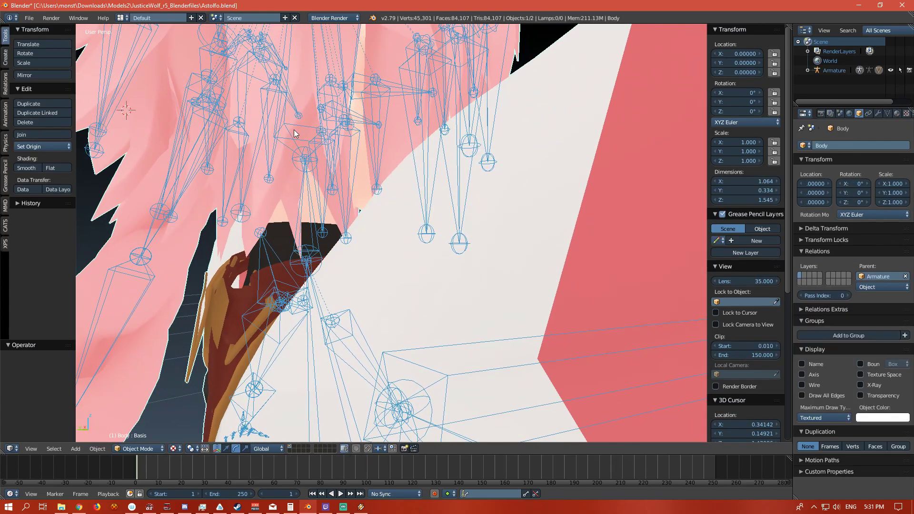
{"action": "right_click", "coordinate": [166, 312]}
{"action": "left_click", "coordinate": [115, 450]}
{"action": "left_click", "coordinate": [142, 397]}
{"action": "scroll", "coordinate": [306, 315], "scroll_direction": "down", "scroll_amount": 5}
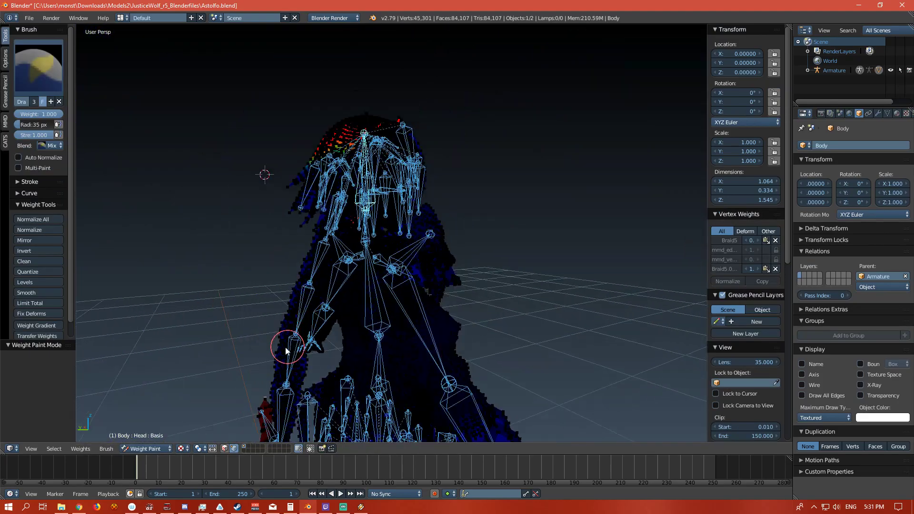
{"action": "scroll", "coordinate": [259, 346], "scroll_direction": "down", "scroll_amount": 3}
{"action": "middle_click_drag", "start_coordinate": [238, 366], "coordinate": [244, 340]}
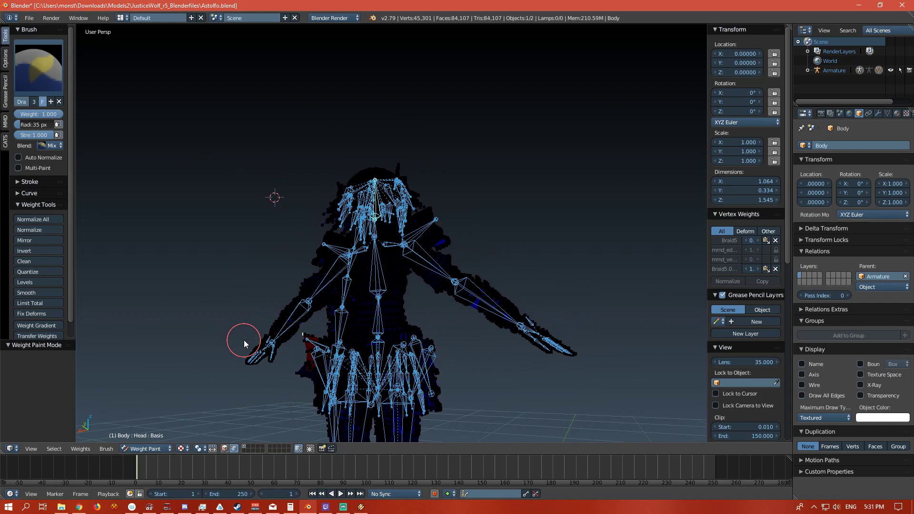
Select all linked ribbon vertices in the Body's Edit Mode and return the mesh to Weight Paint Mode
{"action": "left_click", "coordinate": [143, 448]}
{"action": "left_click", "coordinate": [143, 436]}
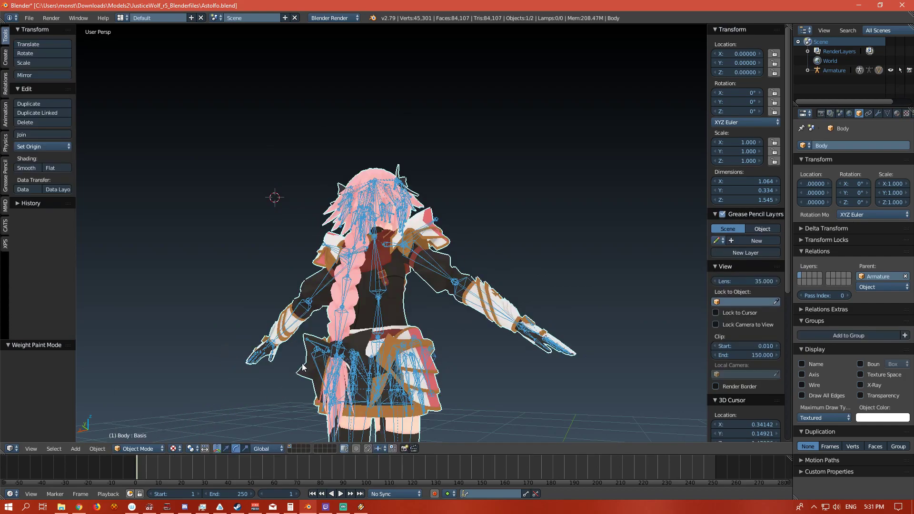
{"action": "key", "text": "Tab"}
{"action": "key", "text": "ctrl+l"}
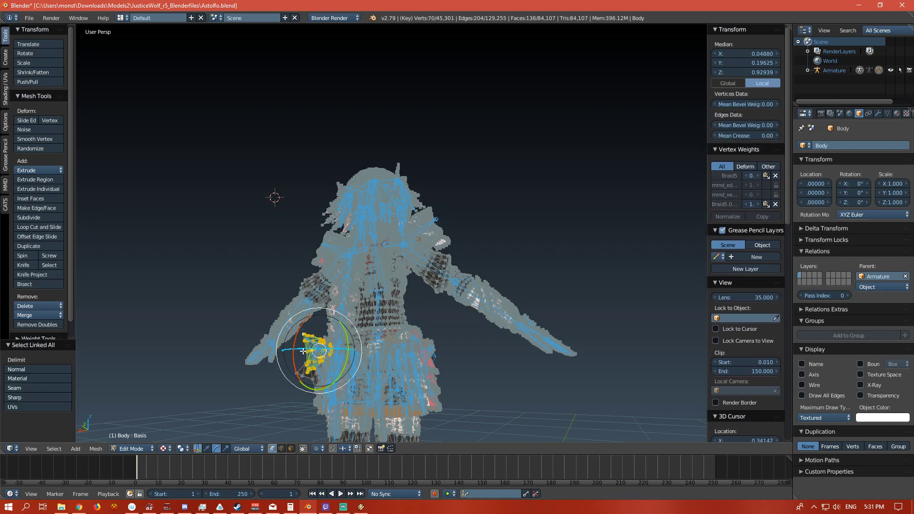
{"action": "left_click", "coordinate": [143, 448]}
{"action": "key", "text": "Tab"}
{"action": "left_click", "coordinate": [157, 448]}
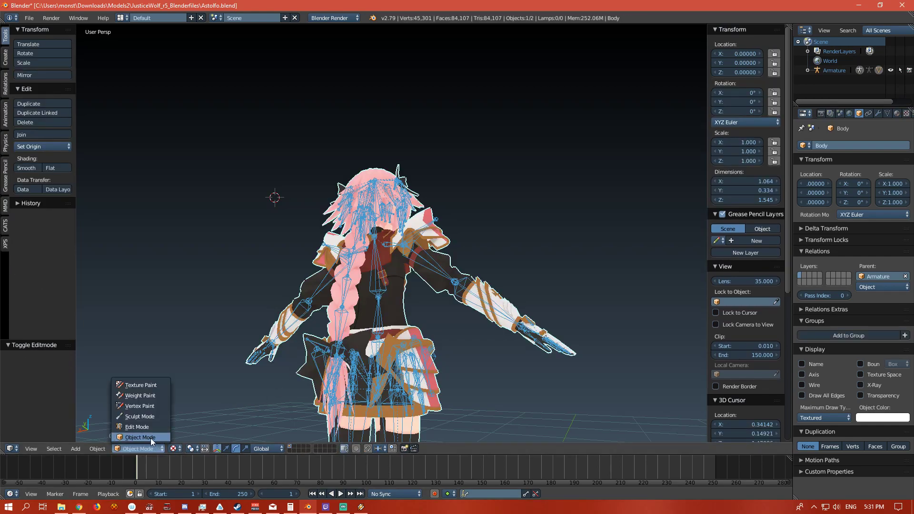
{"action": "left_click", "coordinate": [145, 397]}
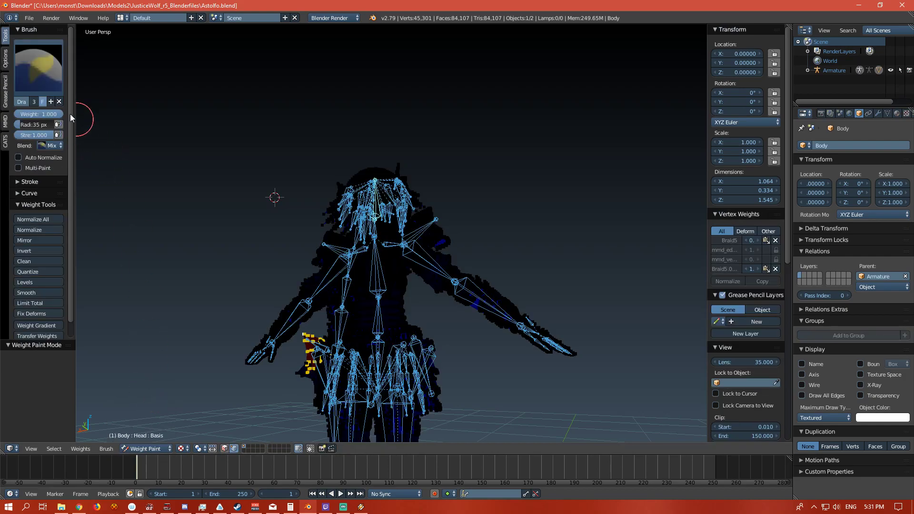
Set the brush weight to 0.000, paint the Head influence off the selected ribbon vertices, and return to Object Mode
{"action": "left_click_drag", "start_coordinate": [22, 114], "coordinate": [14, 115]}
{"action": "left_click_drag", "start_coordinate": [307, 369], "coordinate": [316, 346]}
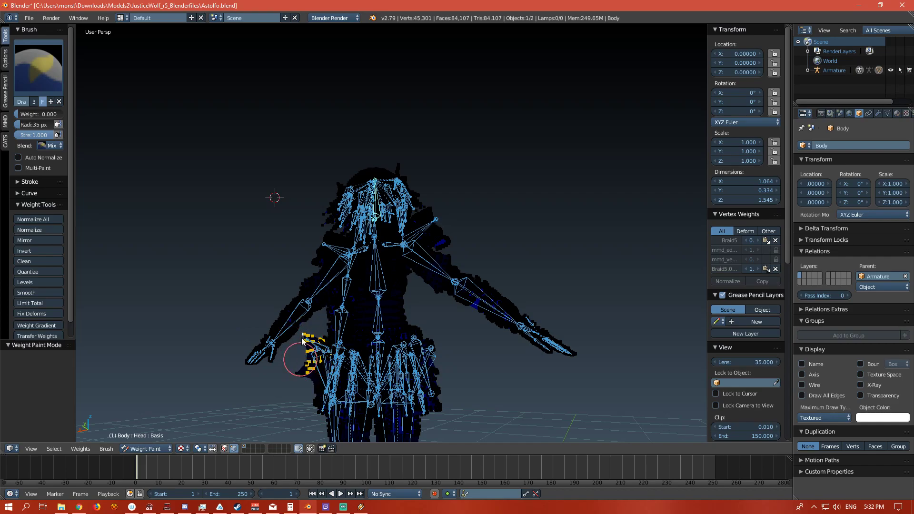
{"action": "left_click", "coordinate": [157, 449]}
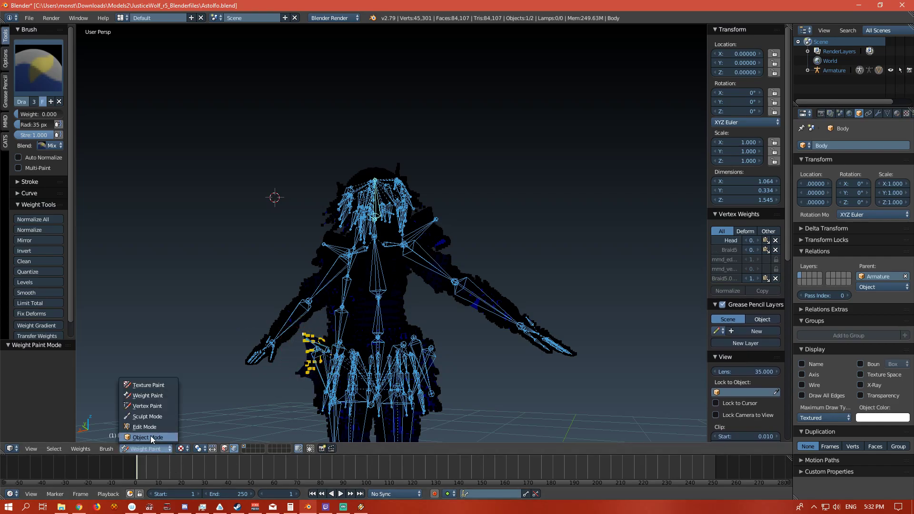
{"action": "left_click", "coordinate": [151, 438]}
Test-rotate the ribbon bone to check the ribbon without Head influence, and undo the rotation
{"action": "scroll", "coordinate": [230, 381], "scroll_direction": "up", "scroll_amount": 4}
{"action": "middle_click_drag", "start_coordinate": [229, 382], "coordinate": [398, 222], "text": "shift"}
{"action": "right_click", "coordinate": [450, 286]}
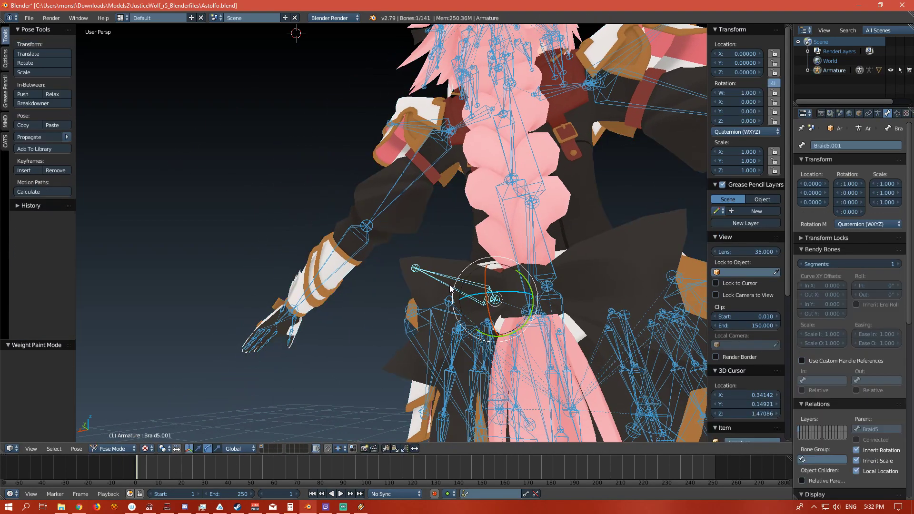
{"action": "left_click_drag", "start_coordinate": [494, 298], "coordinate": [628, 318]}
{"action": "left_click_drag", "start_coordinate": [547, 309], "coordinate": [574, 335]}
{"action": "key", "text": "ctrl+z"}
Test-rotate the Braid5 bone about 60° around the global X axis, and undo the rotation
{"action": "middle_click_drag", "start_coordinate": [446, 236], "coordinate": [455, 264]}
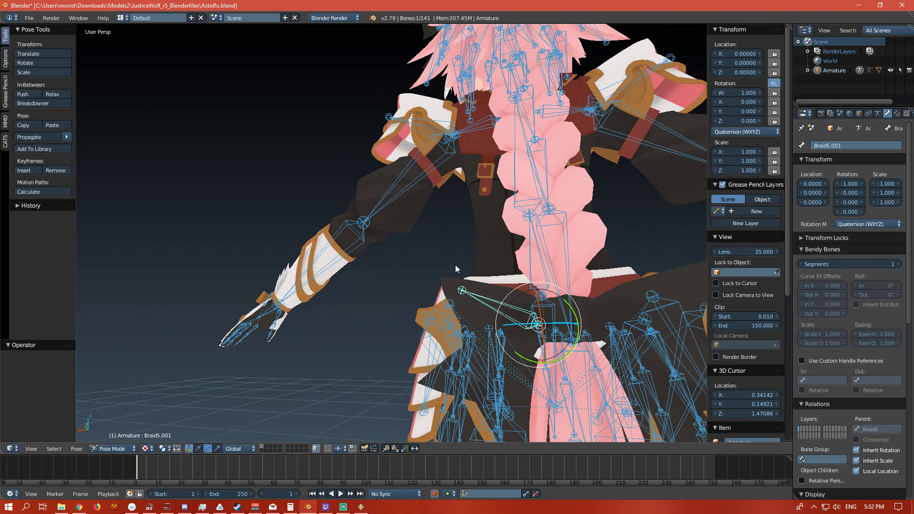
{"action": "right_click", "coordinate": [552, 281]}
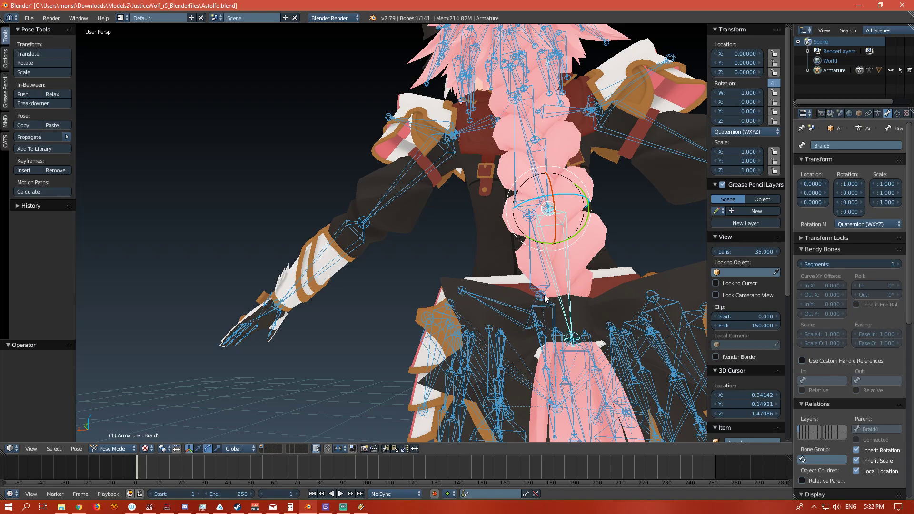
{"action": "left_click_drag", "start_coordinate": [556, 210], "coordinate": [601, 285]}
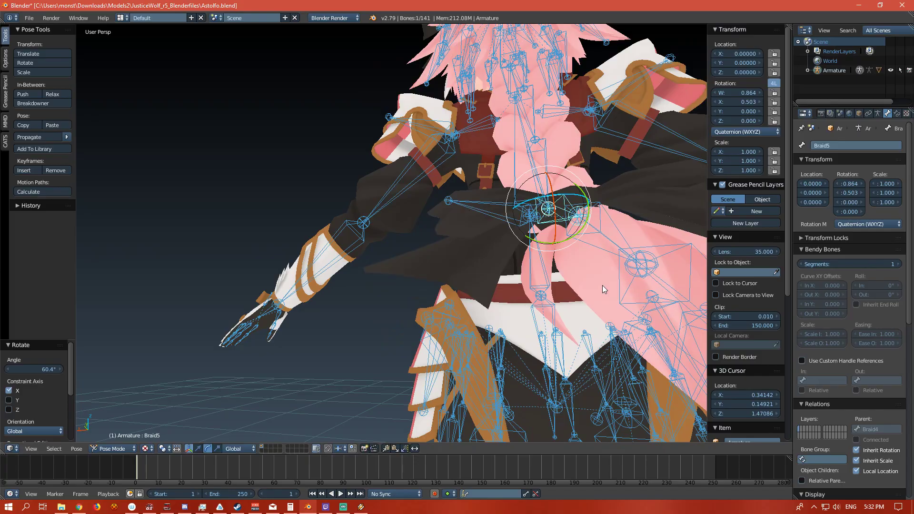
{"action": "key", "text": "ctrl+z"}
Test-rotate the ribbon bone once more while viewing the braid from the side, and undo the rotation
{"action": "middle_click_drag", "start_coordinate": [566, 294], "coordinate": [565, 318]}
{"action": "scroll", "coordinate": [499, 340], "scroll_direction": "down", "scroll_amount": 8}
{"action": "scroll", "coordinate": [565, 318], "scroll_direction": "up", "scroll_amount": 5}
{"action": "scroll", "coordinate": [480, 312], "scroll_direction": "down", "scroll_amount": 3}
{"action": "middle_click_drag", "start_coordinate": [480, 313], "coordinate": [403, 326]}
{"action": "scroll", "coordinate": [450, 318], "scroll_direction": "up", "scroll_amount": 2}
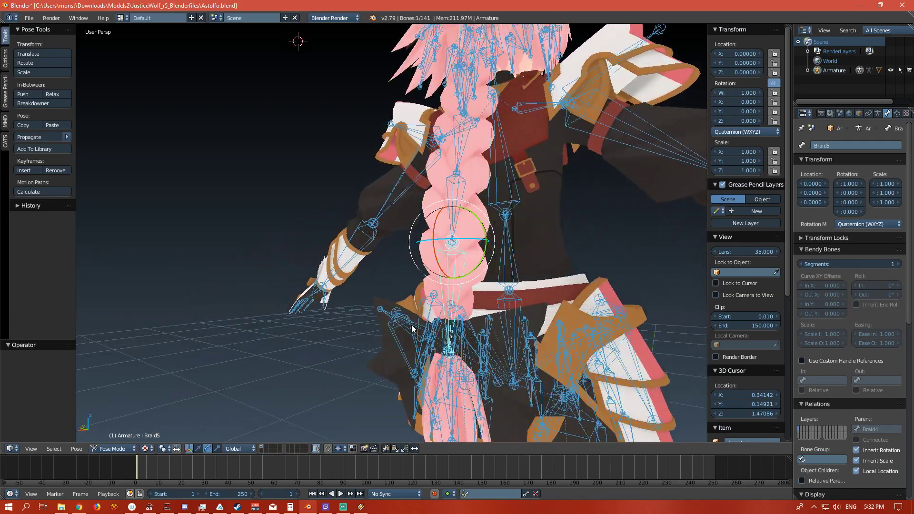
{"action": "right_click", "coordinate": [412, 329]}
{"action": "left_click_drag", "start_coordinate": [415, 346], "coordinate": [394, 334]}
{"action": "key", "text": "ctrl+z"}
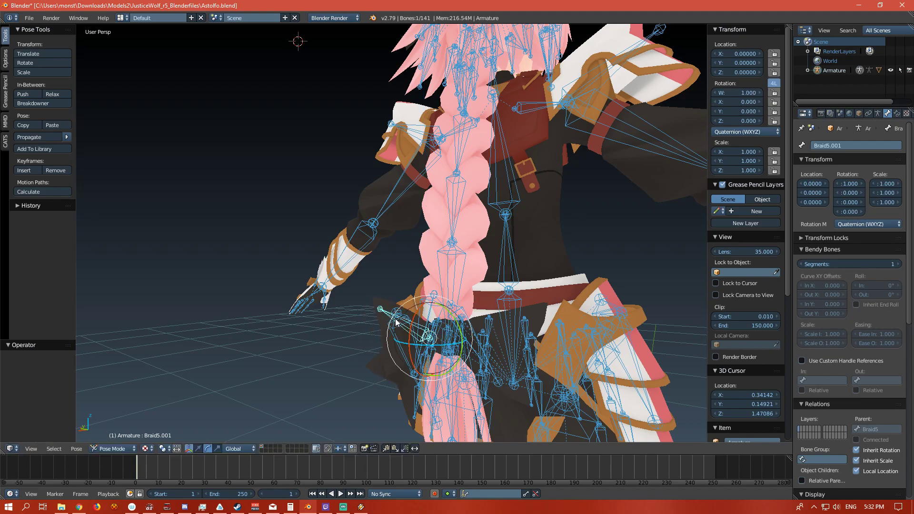